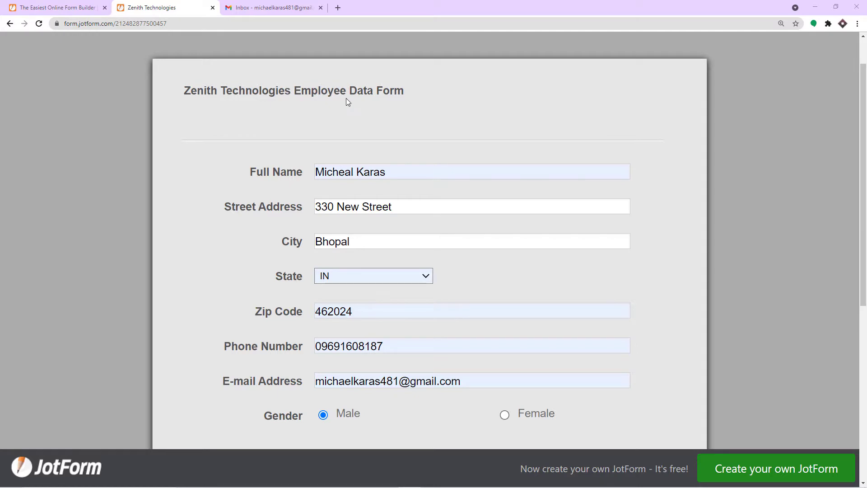
- Switch to the Gmail inbox to check for new mail
click(294, 6)
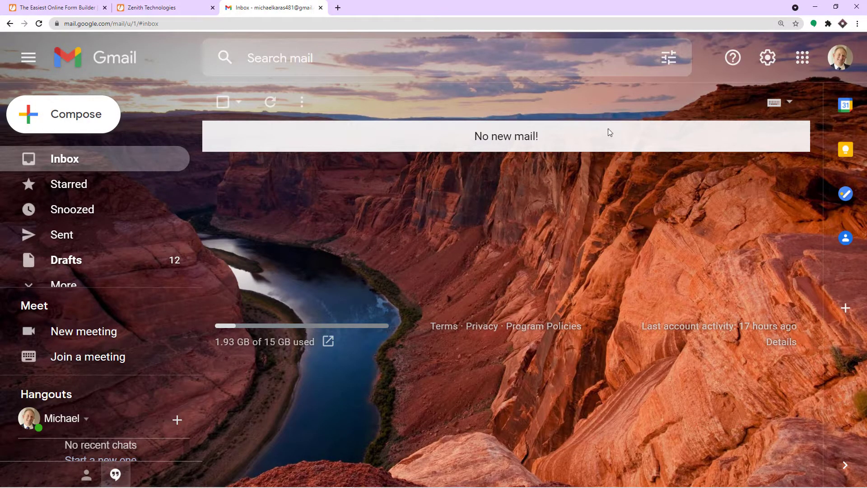
click(840, 57)
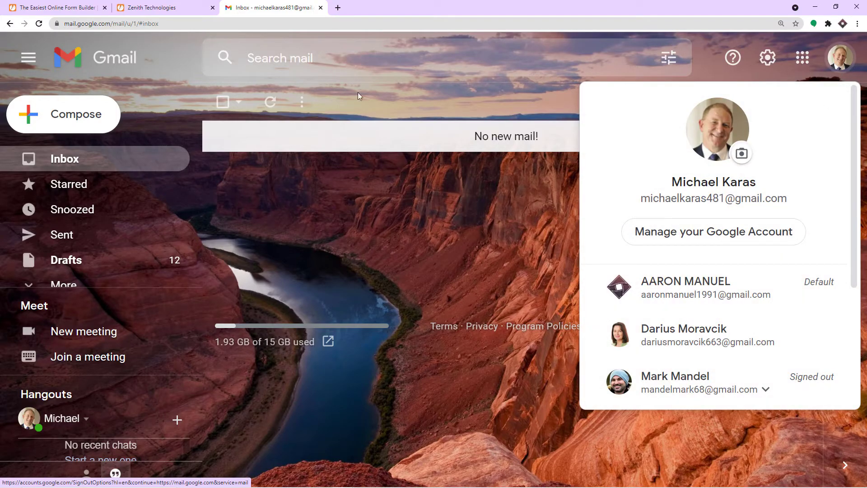
click(156, 7)
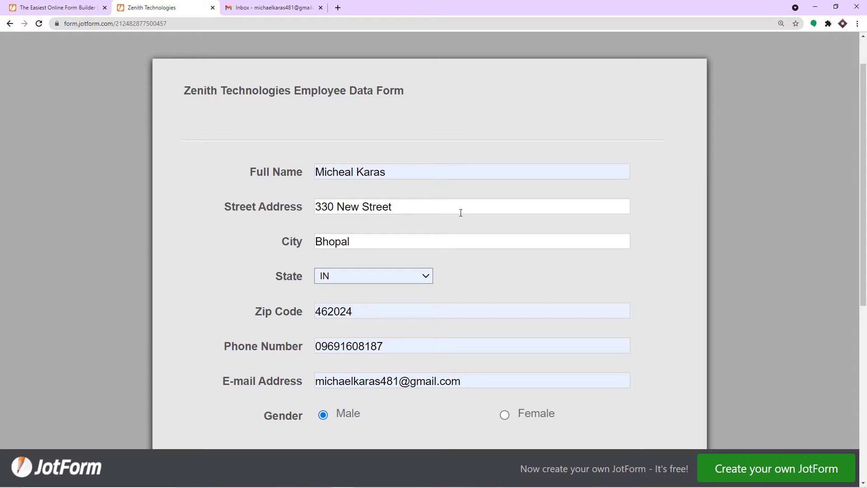
click(271, 7)
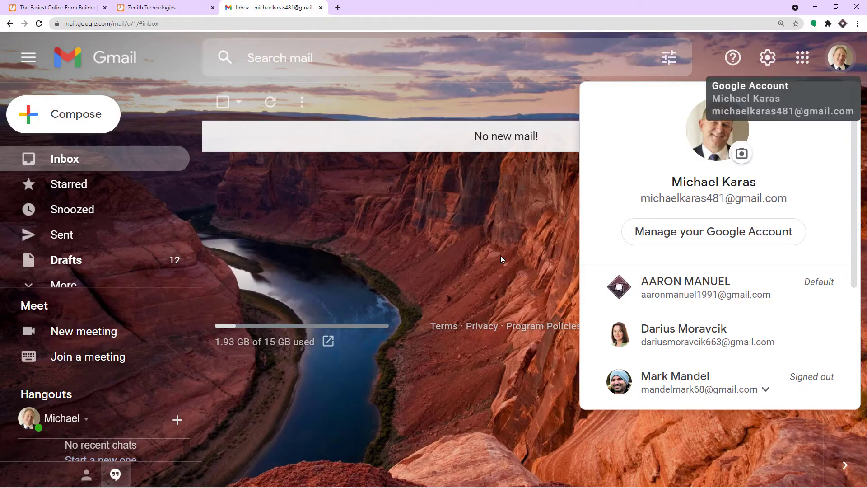
click(500, 257)
click(185, 7)
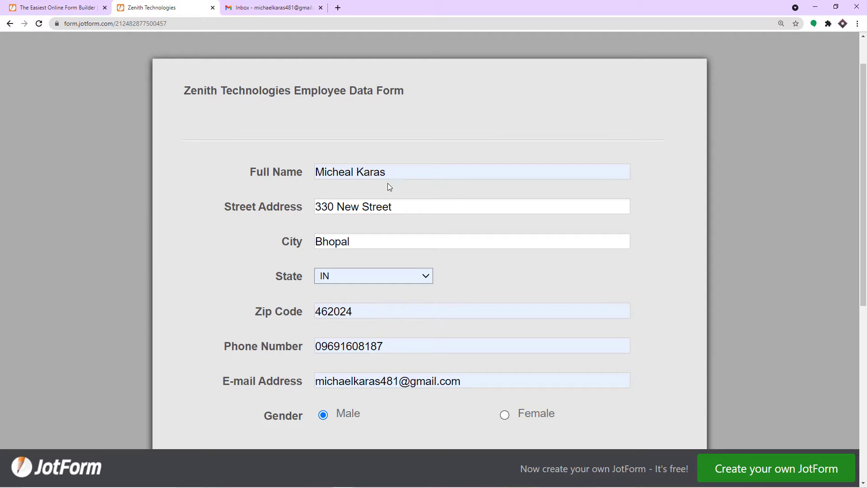
- Submit the completed Zenith Technologies Employee Data Form from the bottom of the page
scroll(422, 225, down, 3)
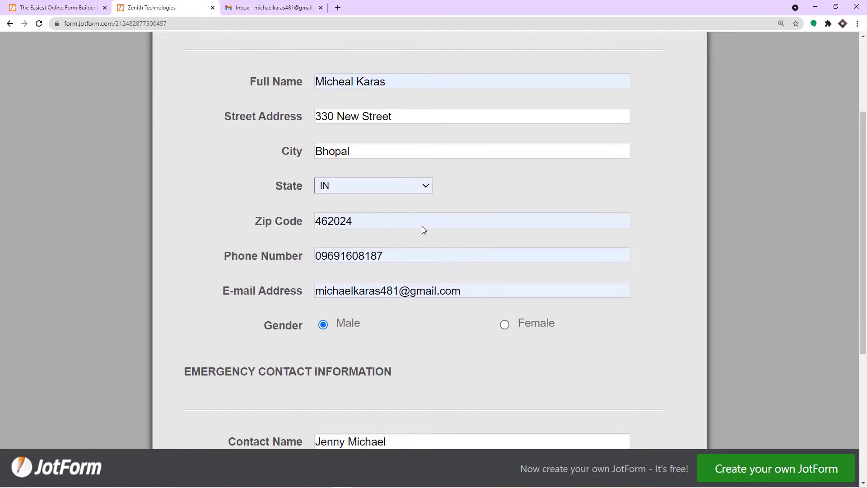
scroll(422, 226, down, 4)
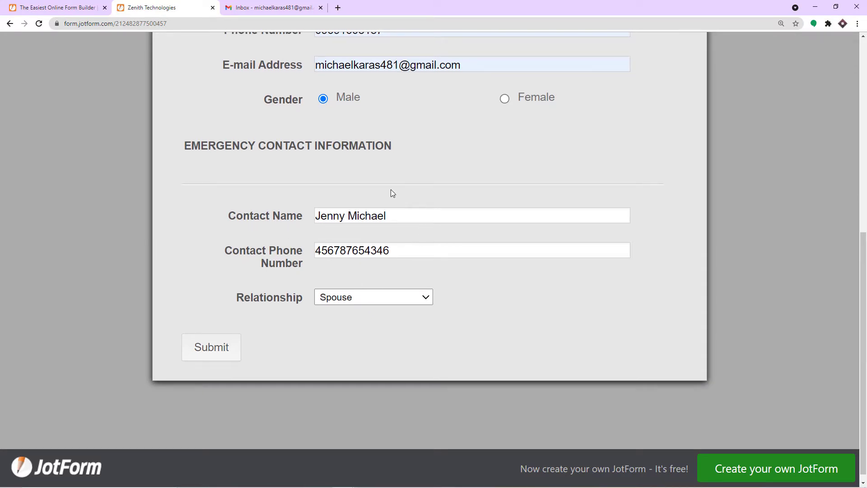
click(228, 349)
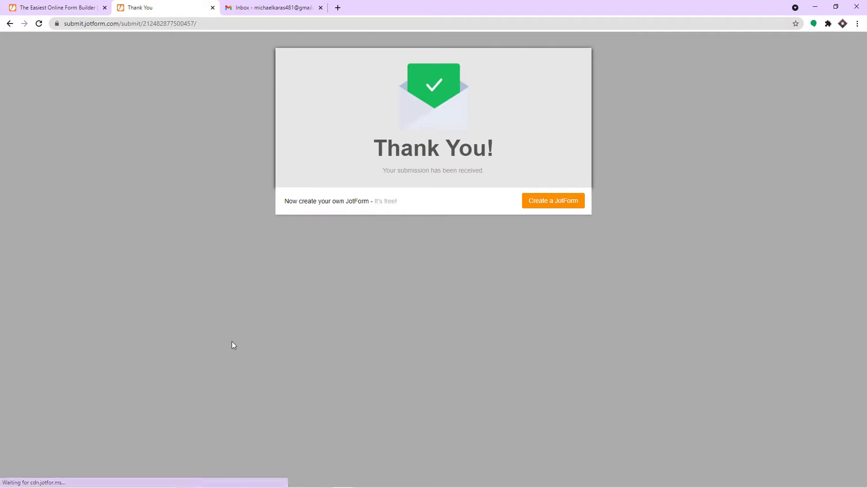
- In Gmail, open the 'Document shared with you' email and launch the offer letter in Google Docs
click(292, 5)
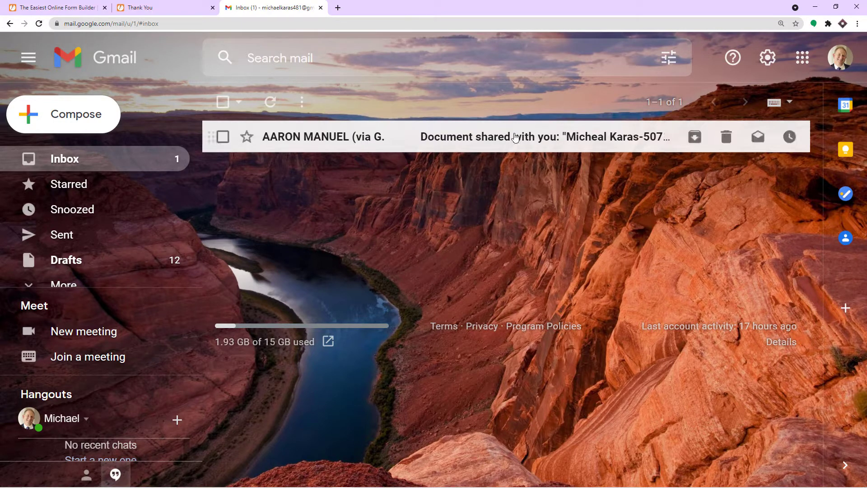
click(518, 140)
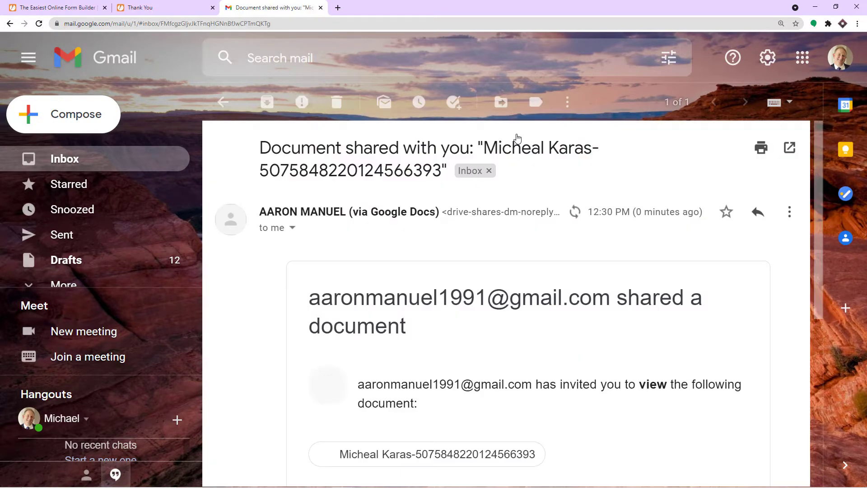
scroll(520, 187, down, 6)
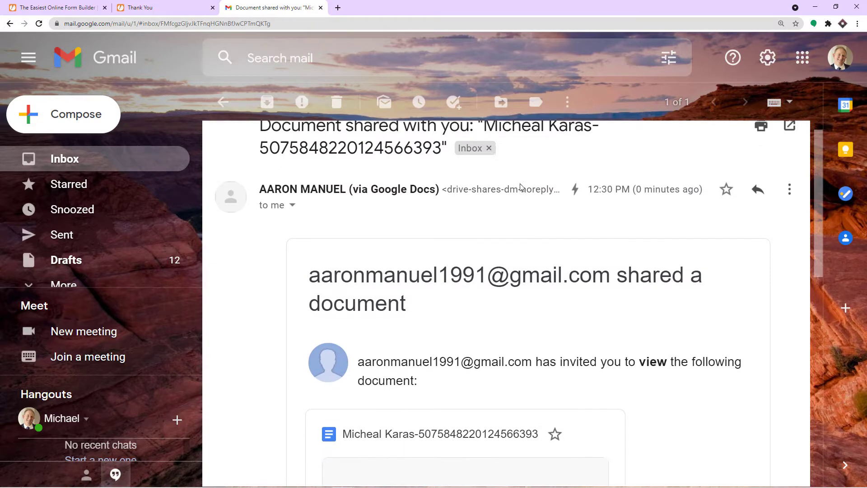
scroll(408, 270, down, 1)
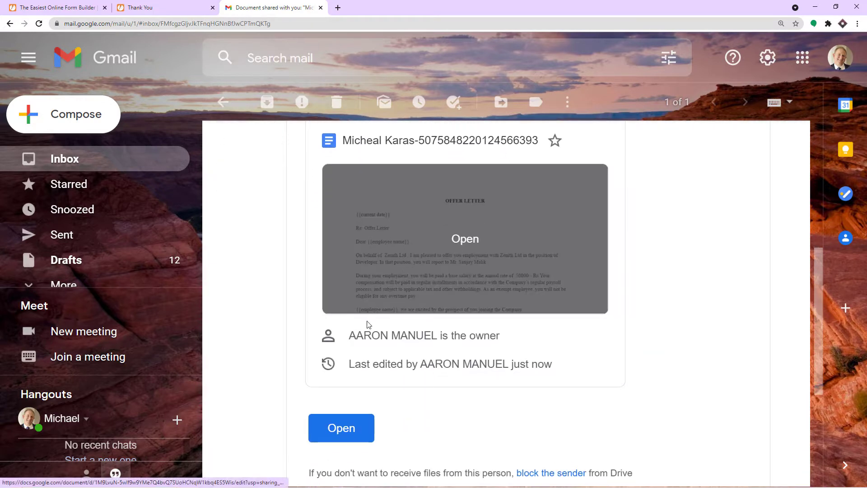
click(360, 424)
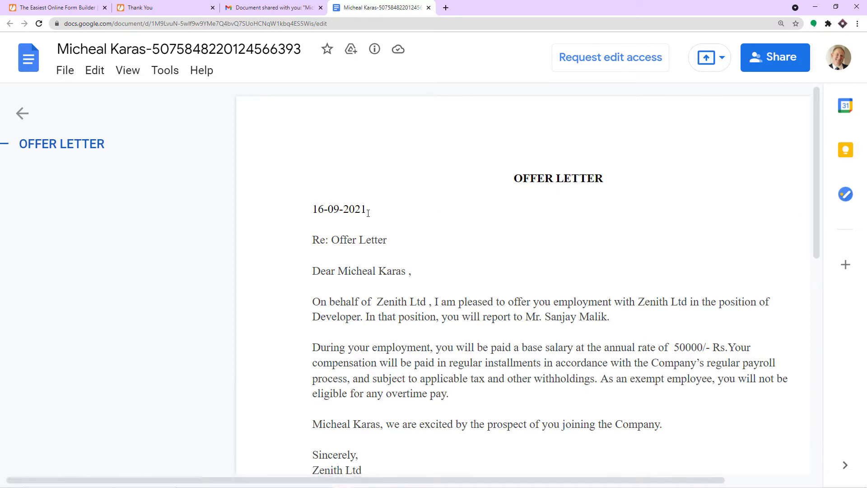
- Select the date 16-09-2021 at the top of the offer letter, then scroll through the letter
drag(374, 210, 310, 208)
scroll(389, 184, down, 3)
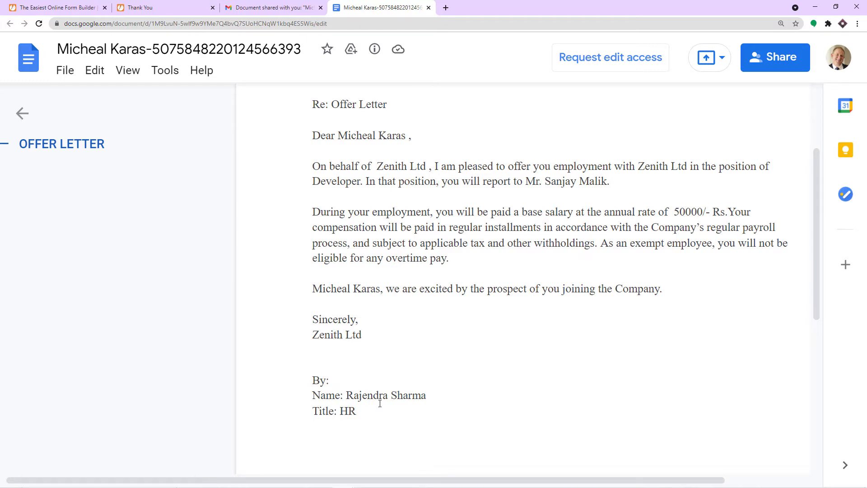
scroll(404, 376, up, 2)
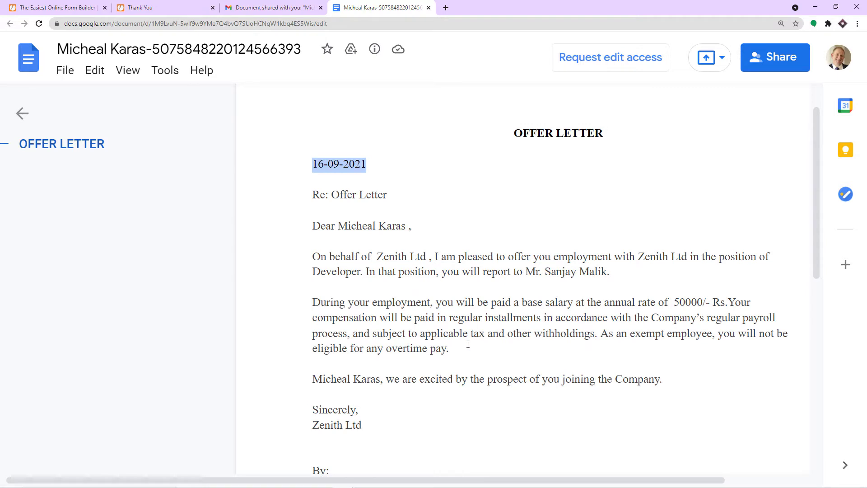
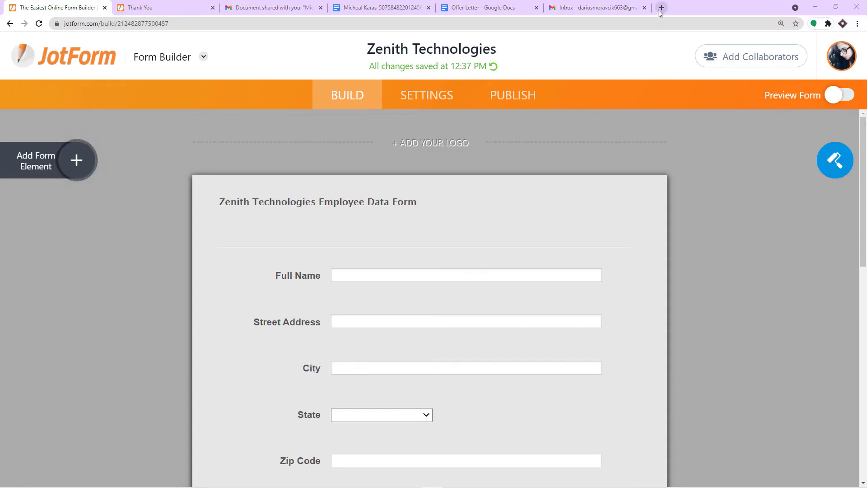
- Start entering pabbly in a new browser tab's address bar
text(p)
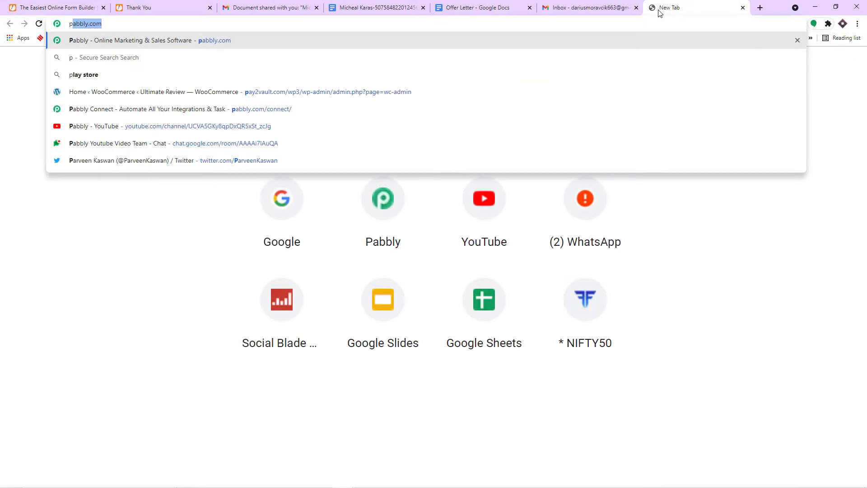
- Load pabbly.com, view the Connect product page, and reach the account's All Apps list showing Connect
key(Return)
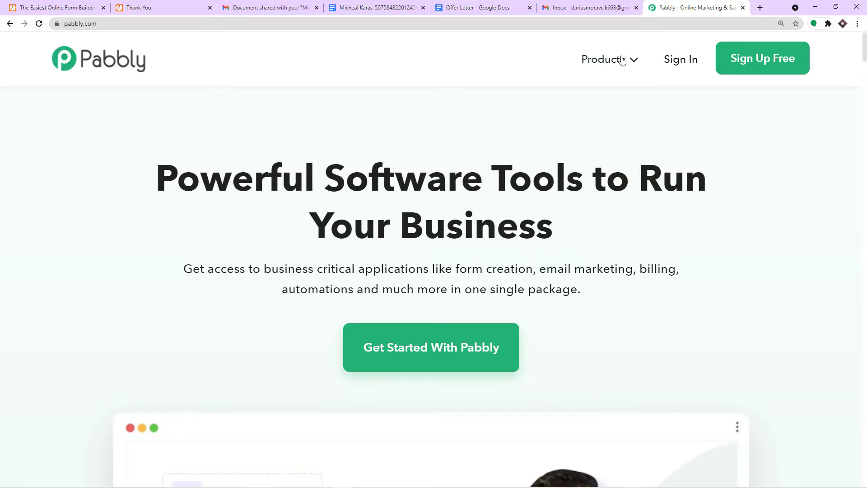
mouse_move(622, 60)
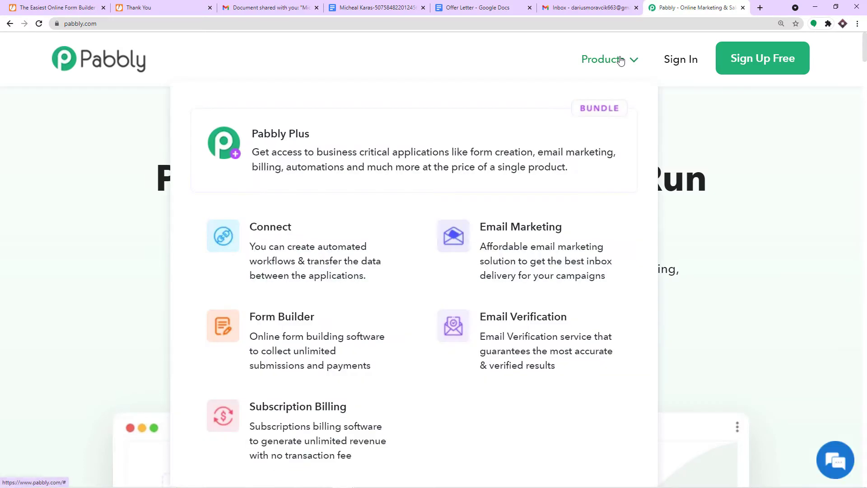
click(302, 241)
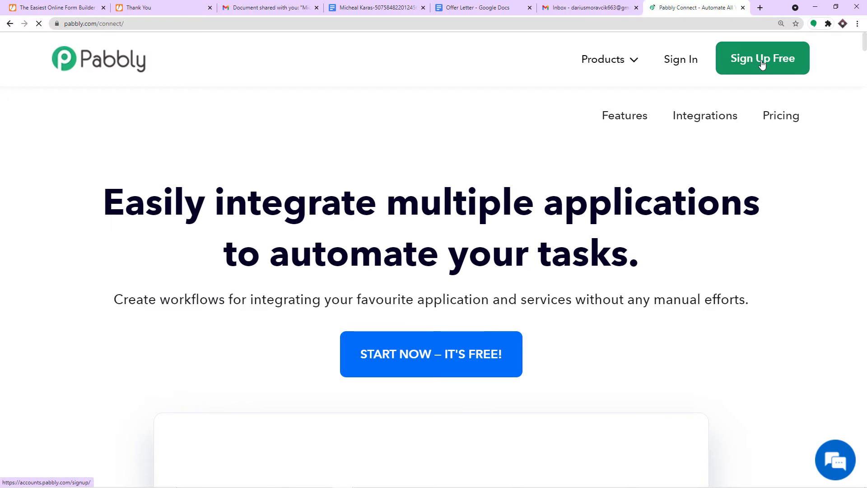
click(762, 64)
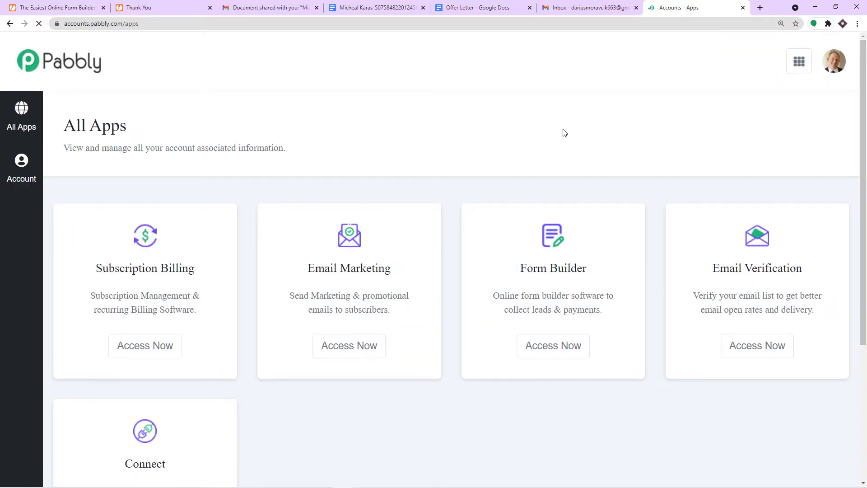
scroll(564, 130, down, 4)
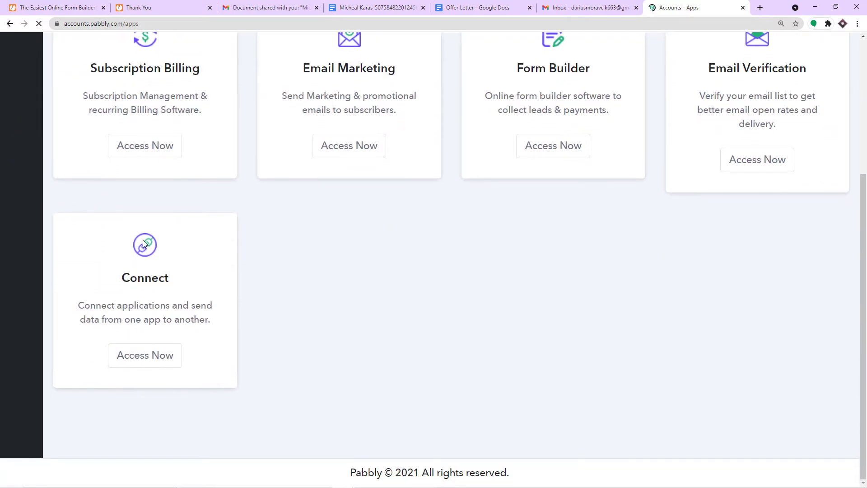
- Launch Pabbly Connect and create a workflow named 'JotForm To Google Docs to Google Drive'
click(156, 356)
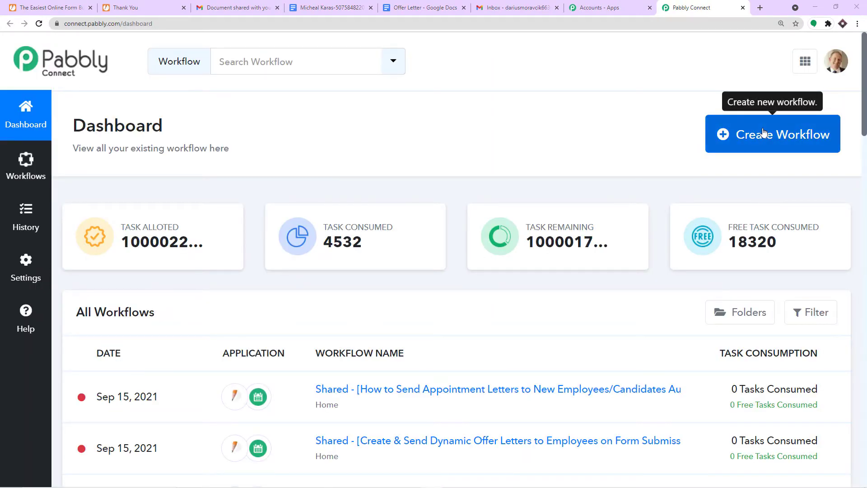
click(762, 132)
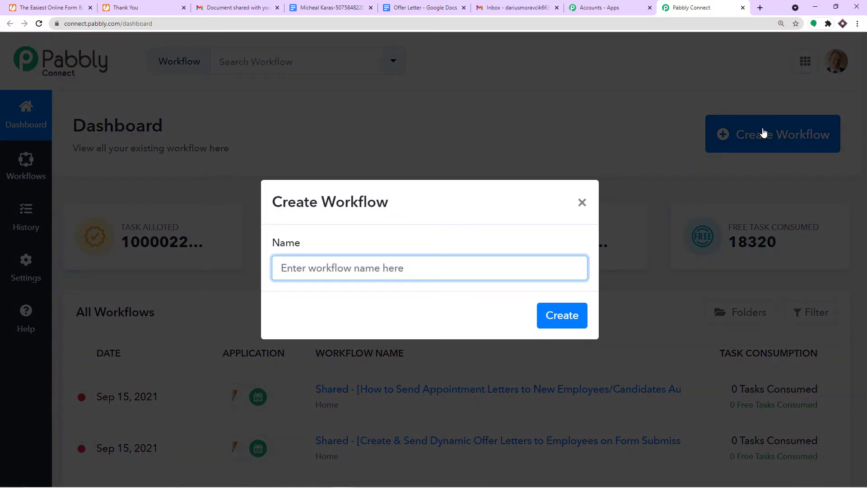
text(J)
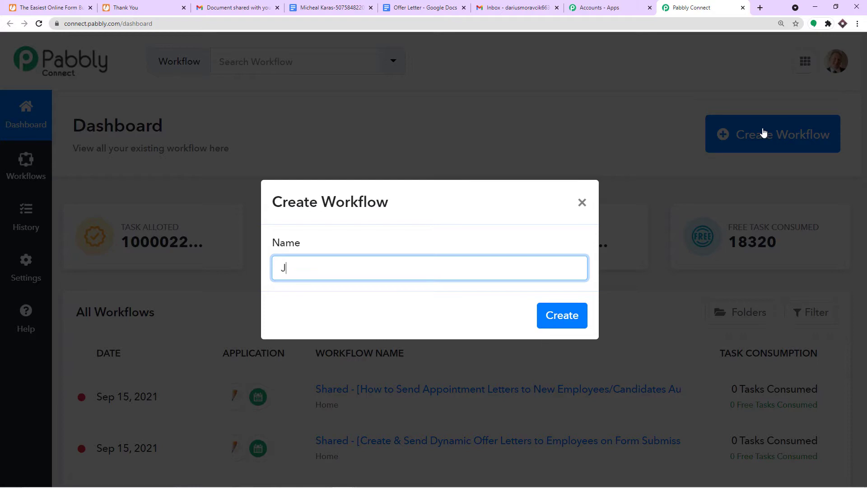
text(otForm To Google)
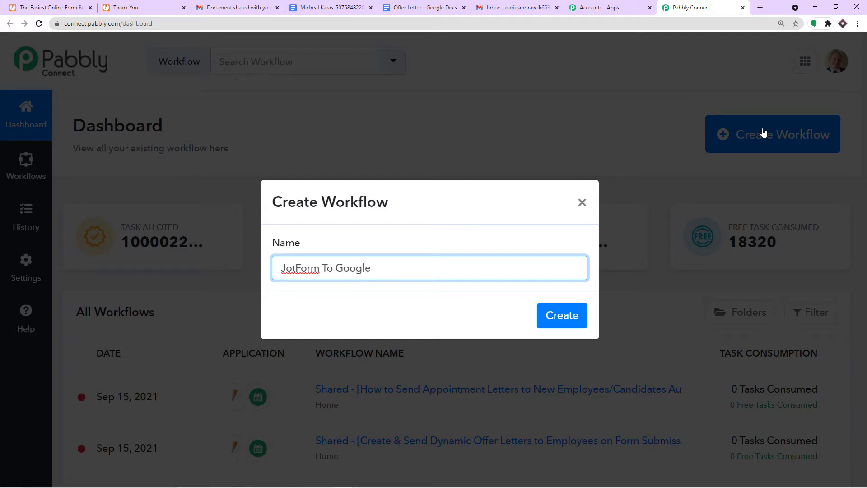
text( Docs to Google Drive)
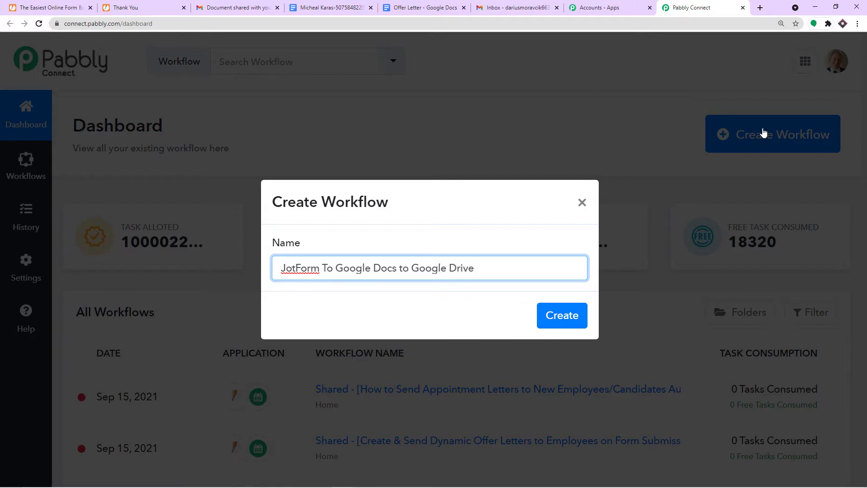
click(562, 316)
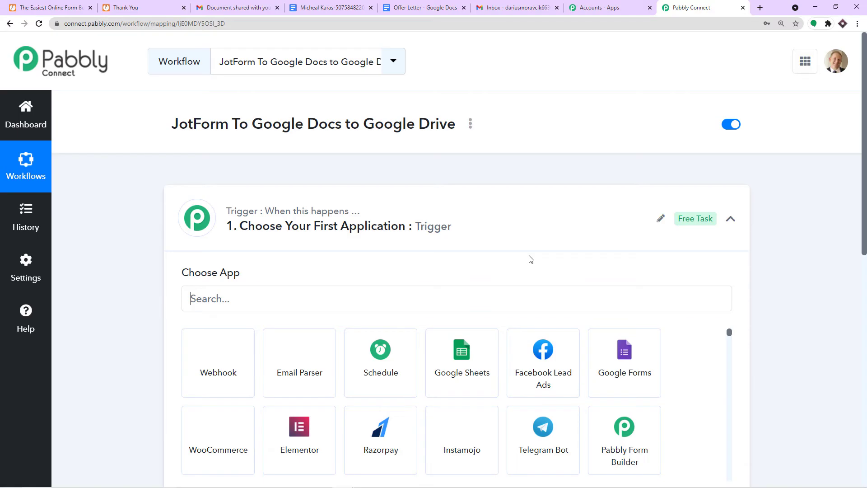
- Set the trigger app to JotForm with the New Response event, then go back to JotForm
click(459, 212)
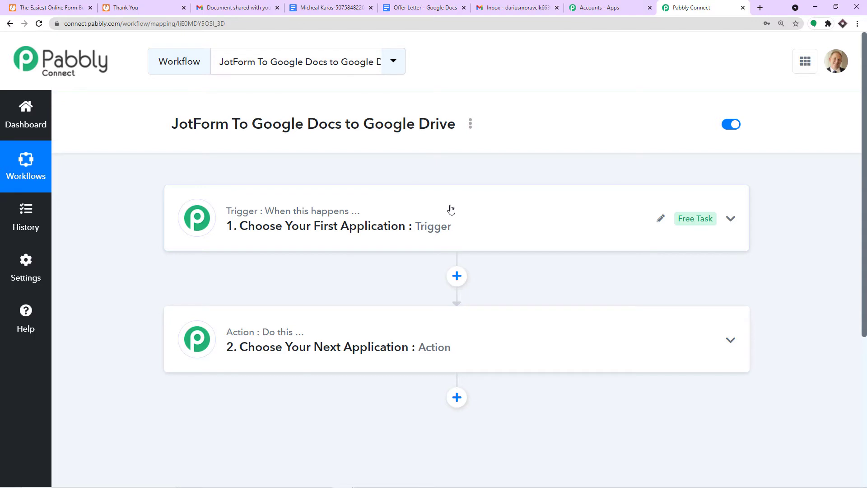
click(450, 209)
click(273, 298)
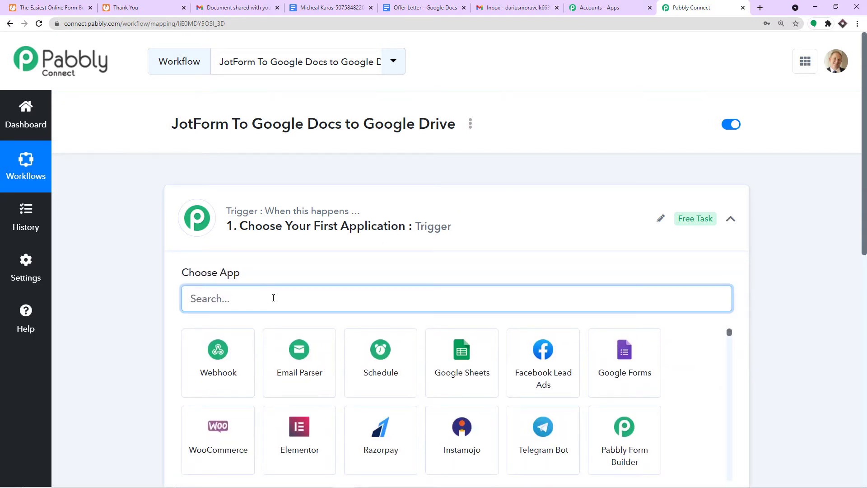
text(jot)
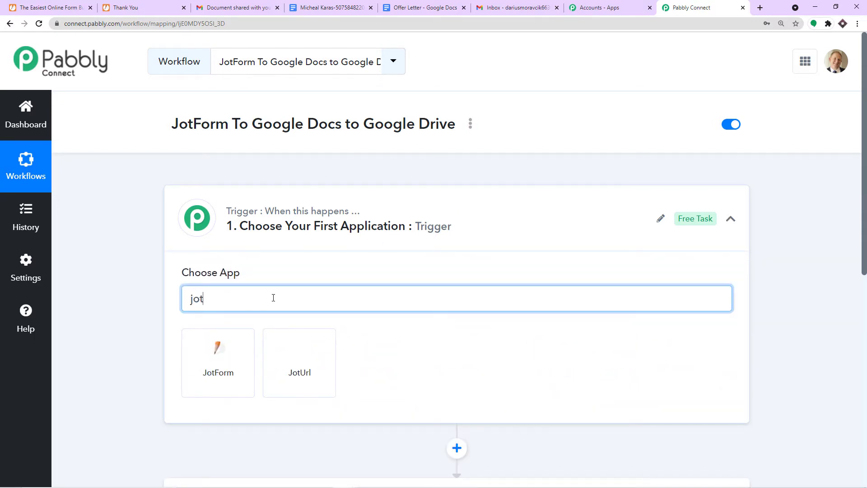
click(232, 338)
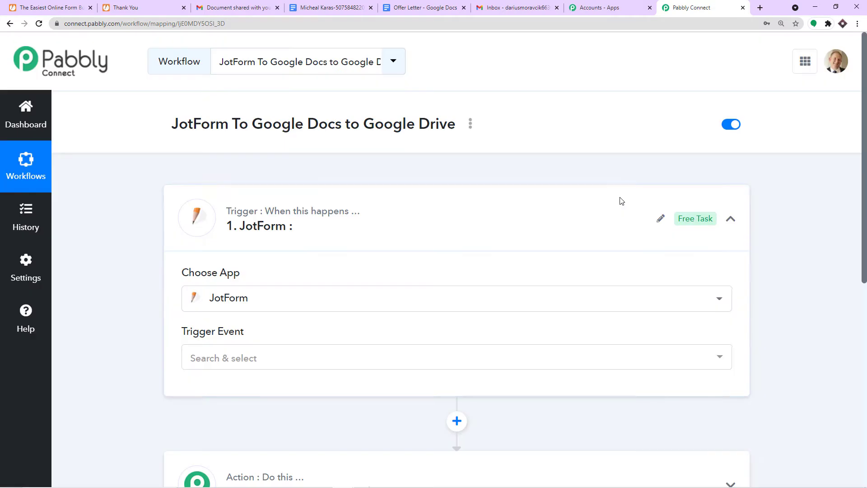
scroll(407, 248, down, 2)
click(324, 271)
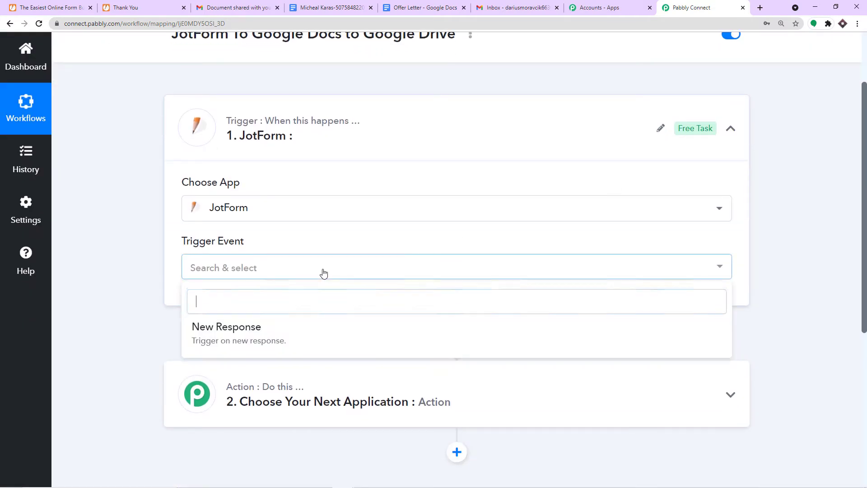
click(282, 332)
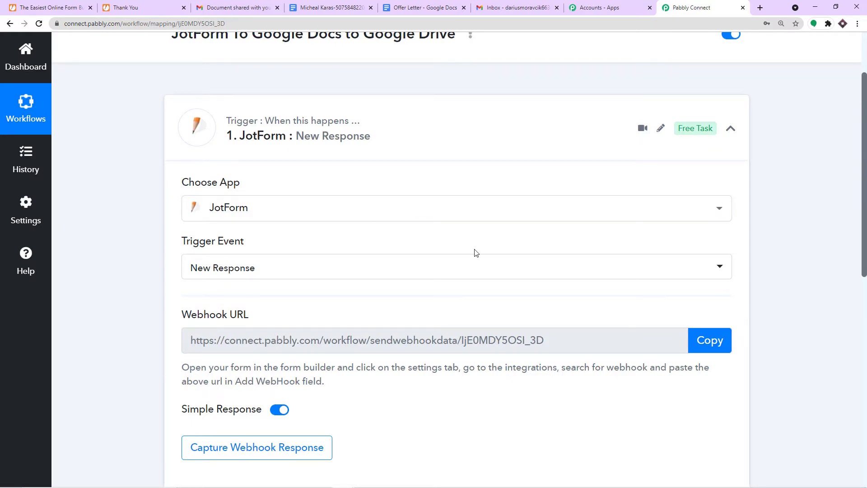
scroll(474, 252, down, 1)
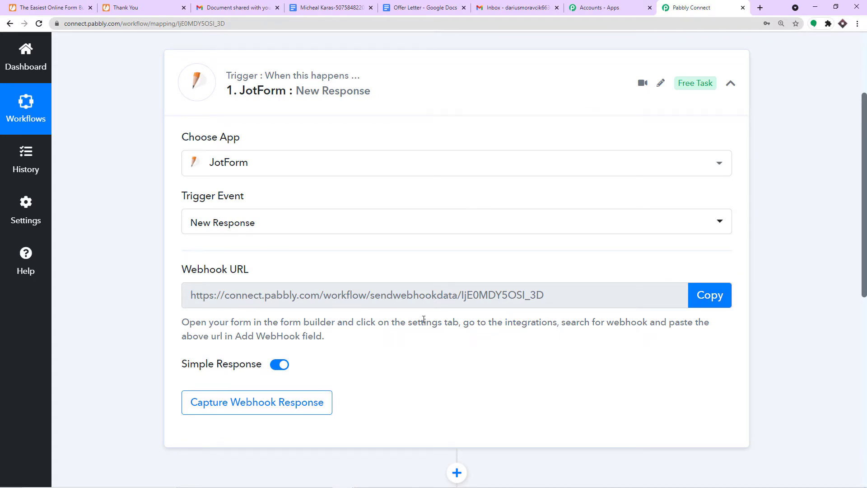
click(42, 7)
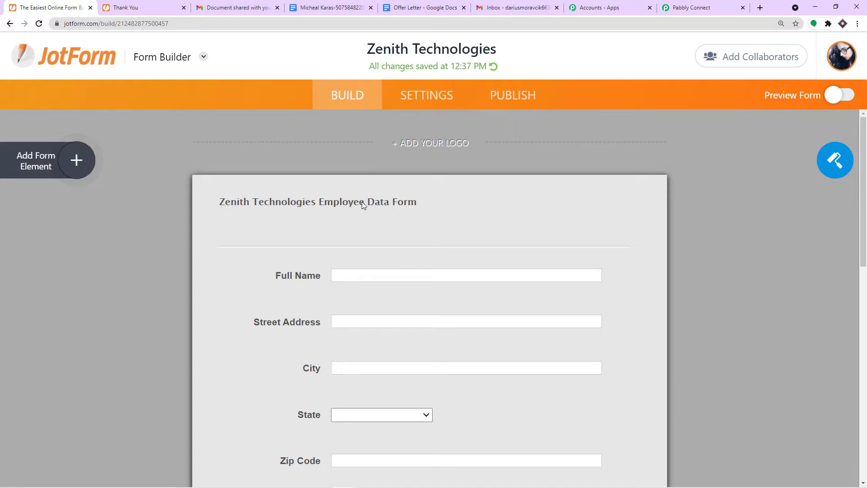
click(426, 107)
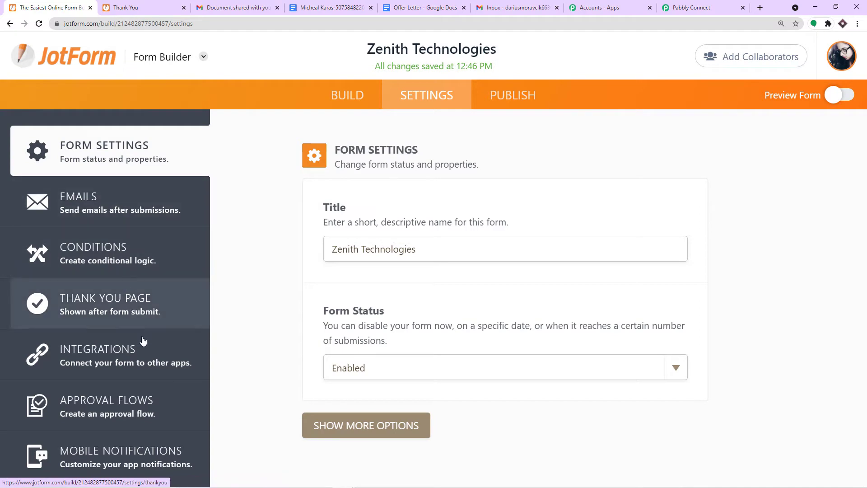
click(147, 360)
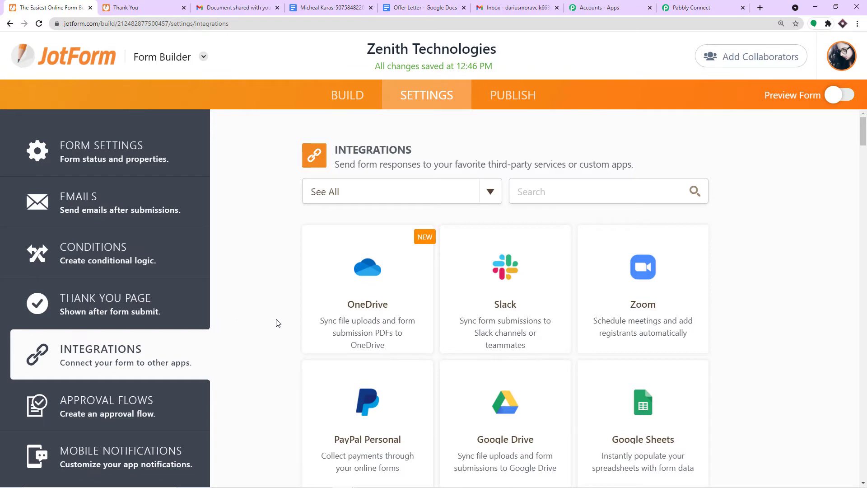
click(535, 191)
text(web)
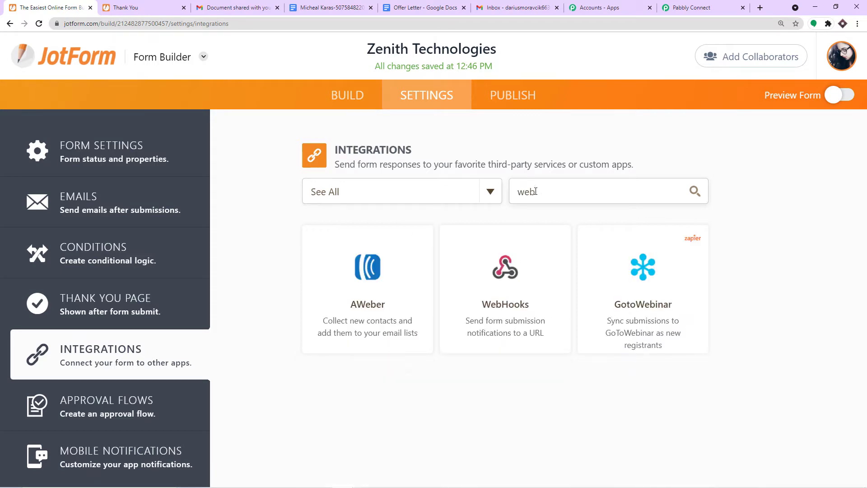
click(541, 324)
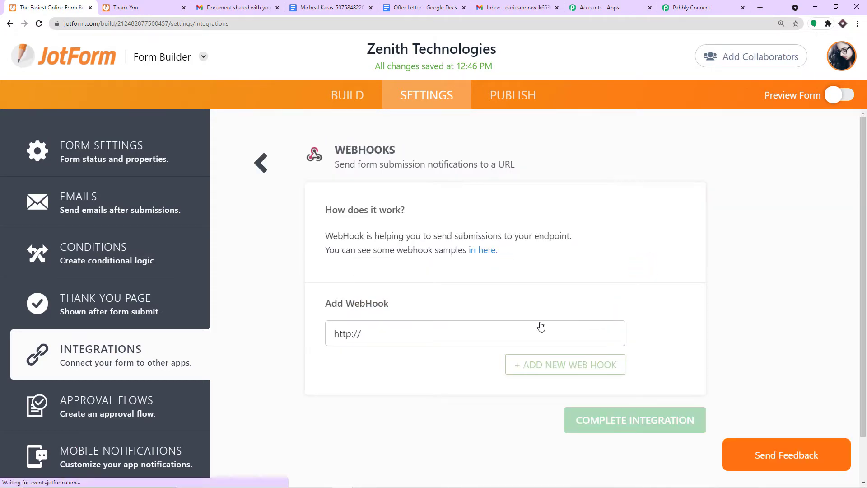
drag(418, 327, 250, 339)
key(BackSpace)
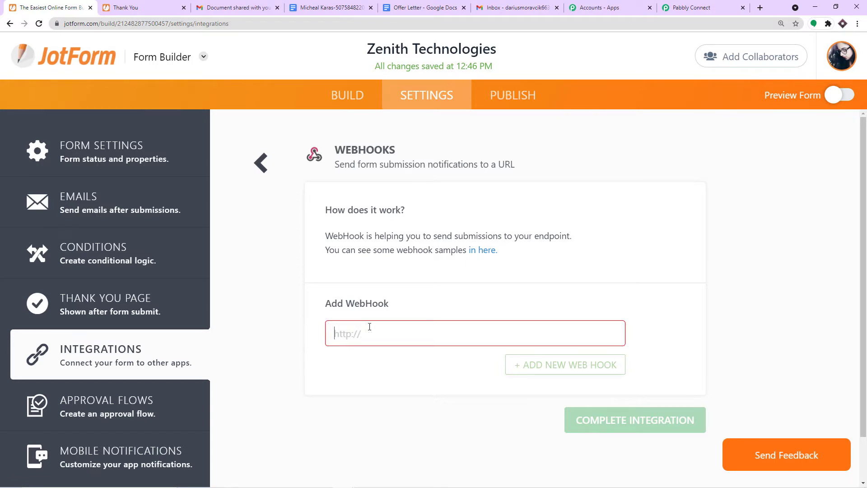
- Paste the copied Pabbly webhook URL, complete the integration, and bring up the Publish page
click(691, 7)
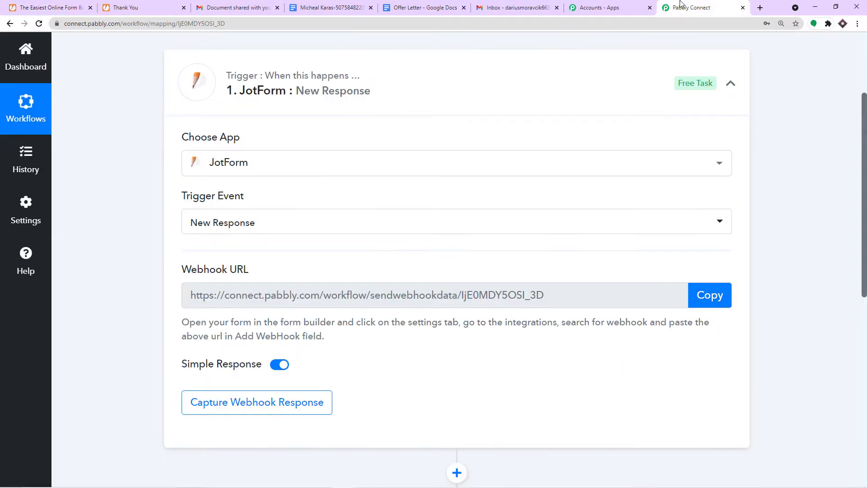
click(709, 294)
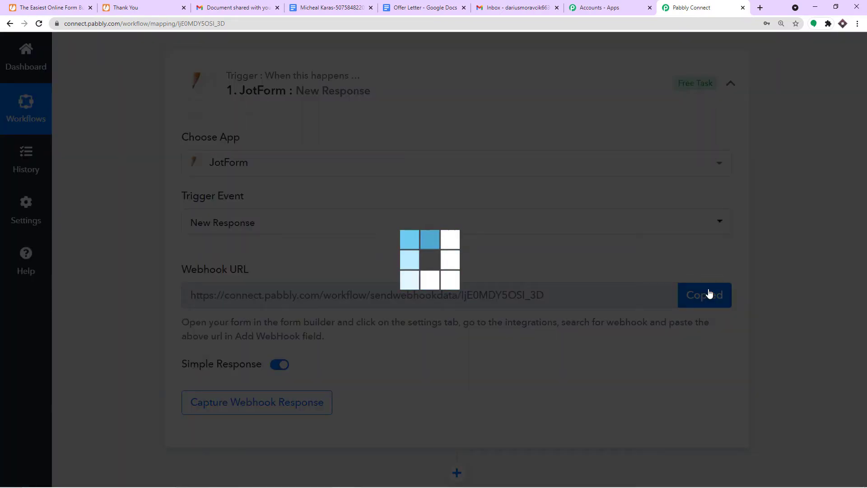
click(49, 6)
click(347, 333)
right_click(348, 328)
click(379, 400)
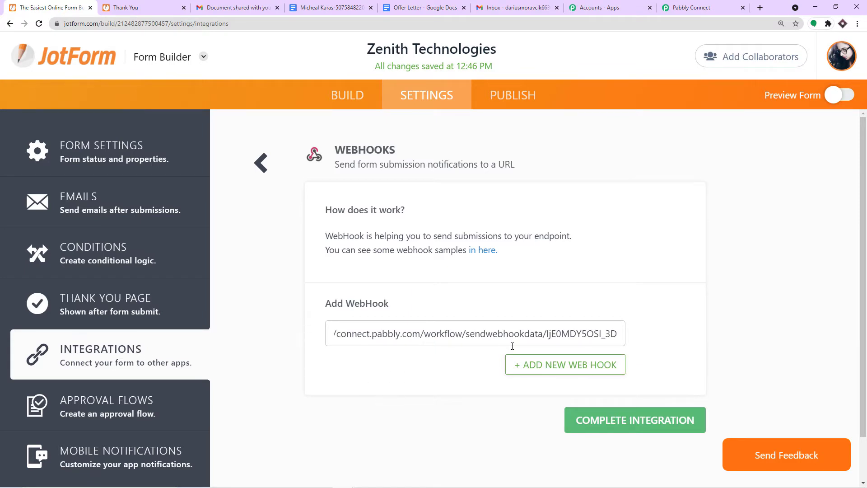
click(646, 418)
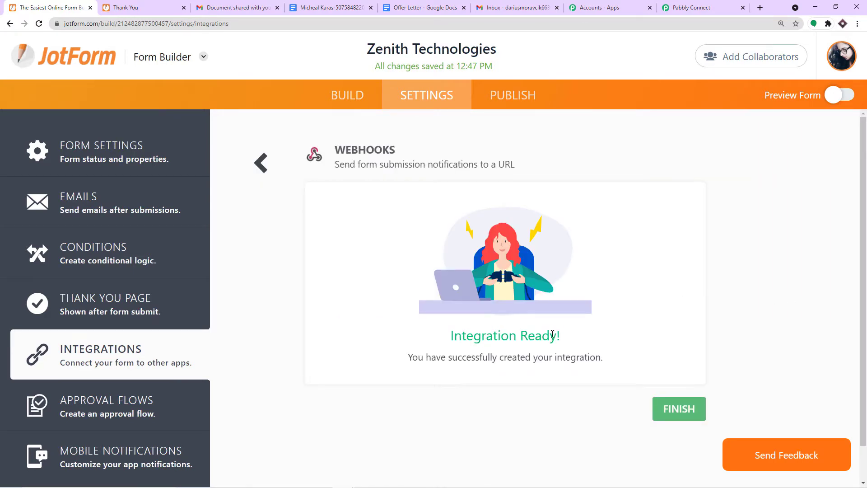
click(660, 407)
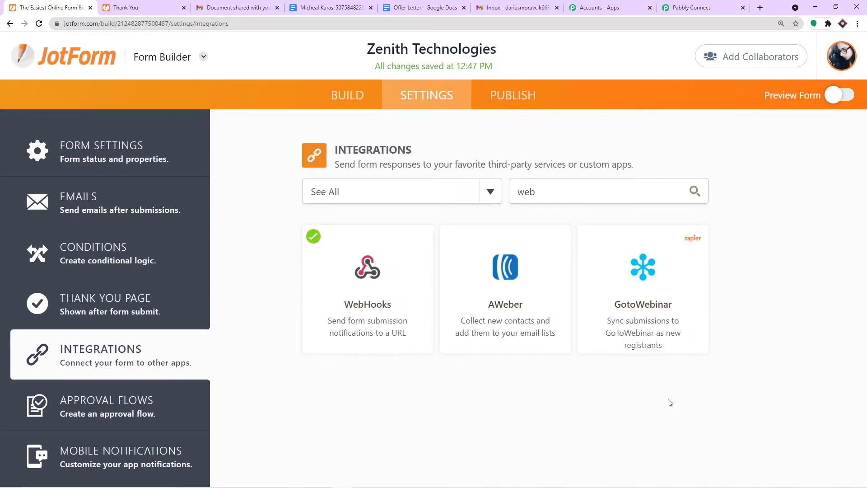
click(518, 107)
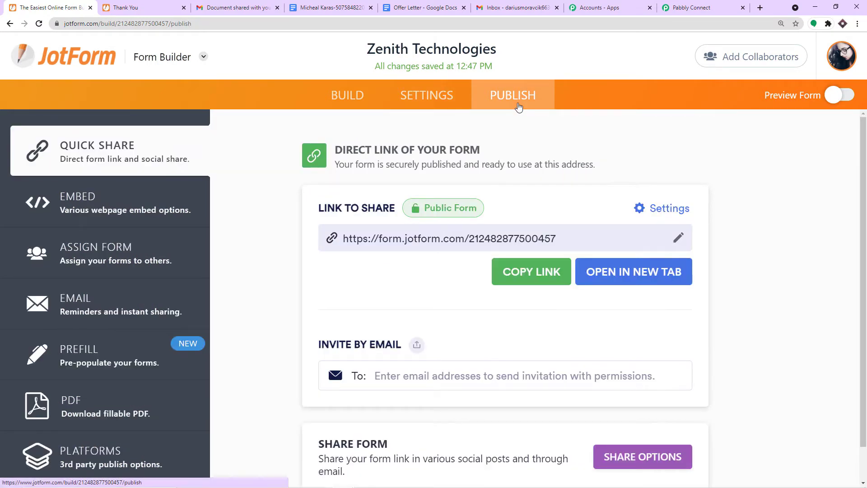
- Copy the form's direct link and open the live employee form in a new tab
click(545, 272)
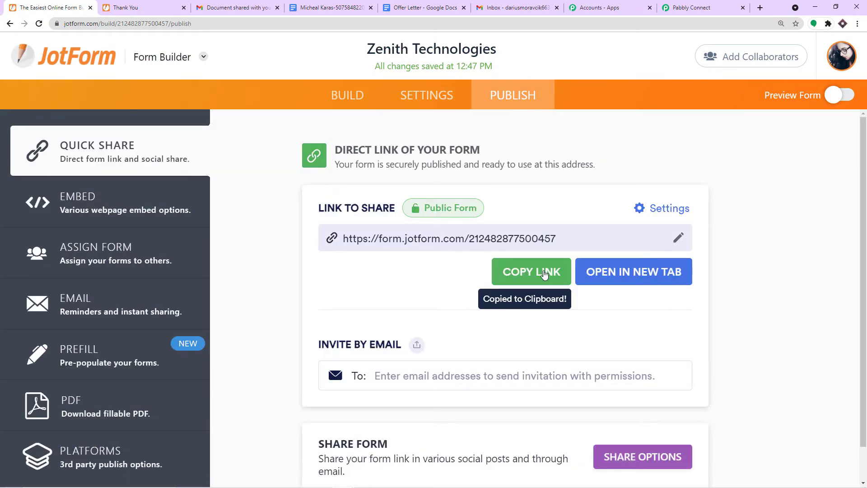
click(616, 281)
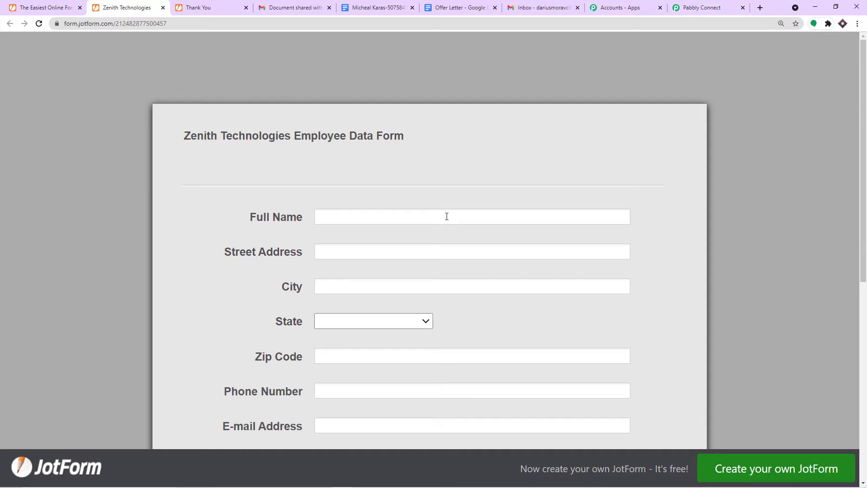
click(698, 8)
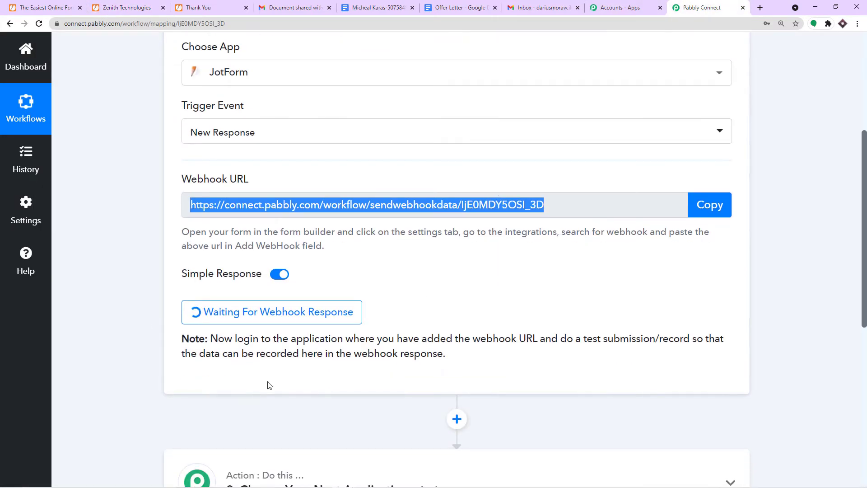
click(126, 8)
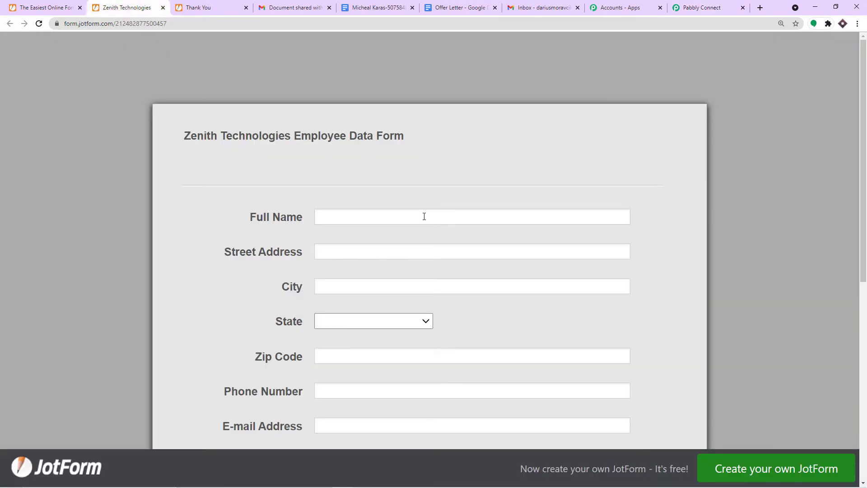
- Enter the employee's full name, autofill the address fields, and clear the prefilled e-mail
scroll(424, 216, down, 1)
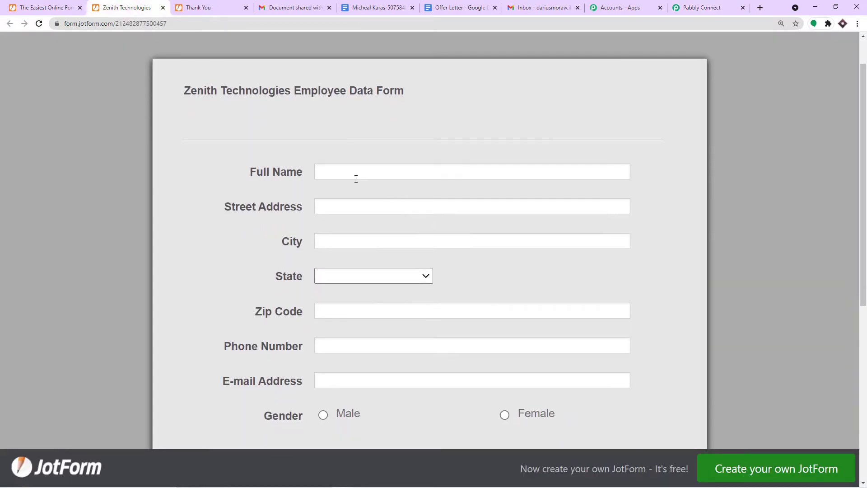
click(355, 174)
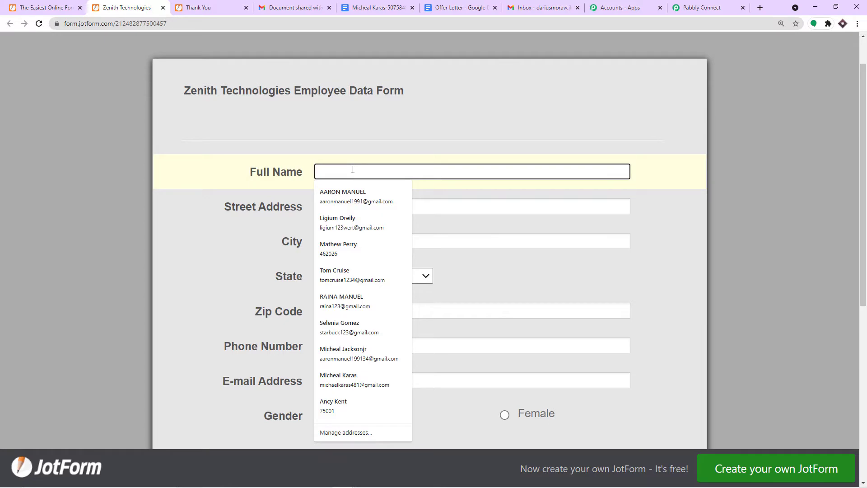
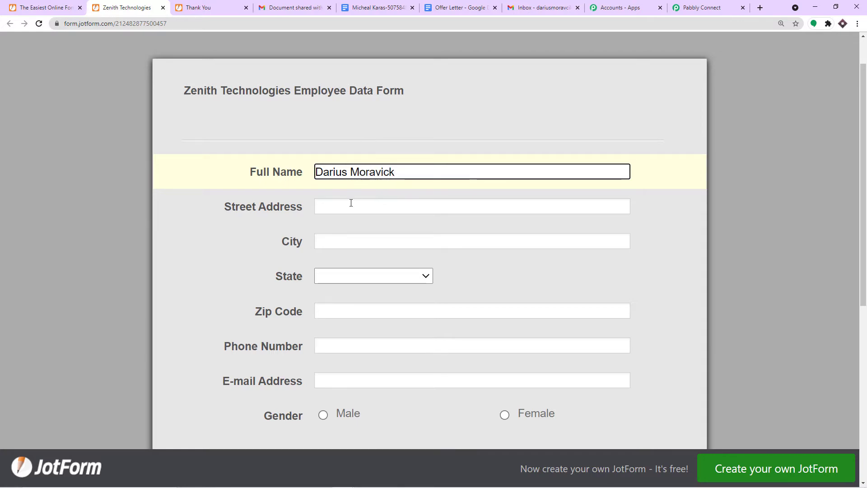
click(350, 204)
click(356, 255)
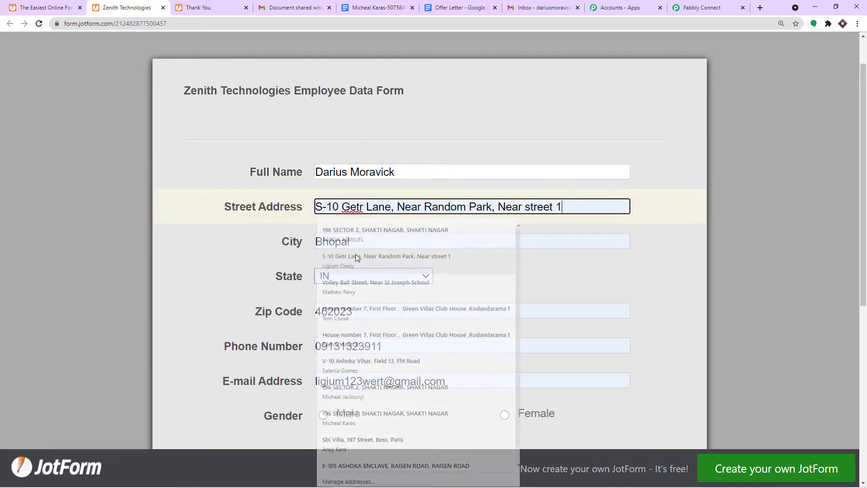
scroll(342, 246, down, 1)
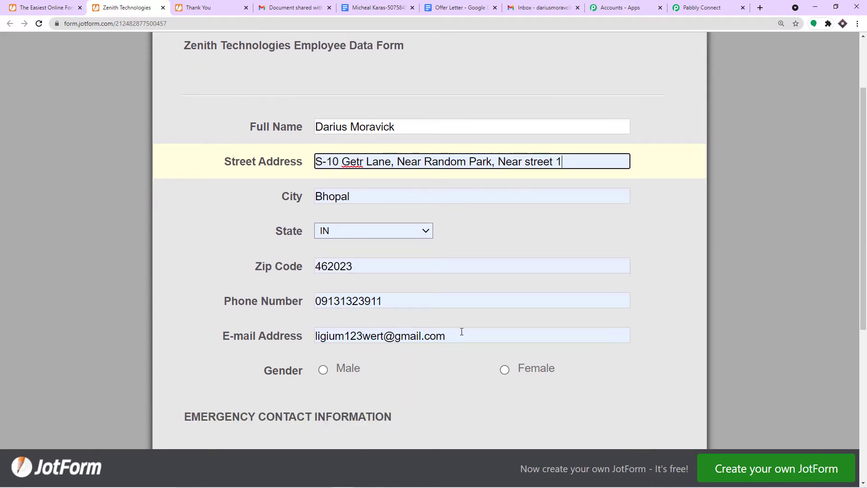
triple_click(461, 334)
key(BackSpace)
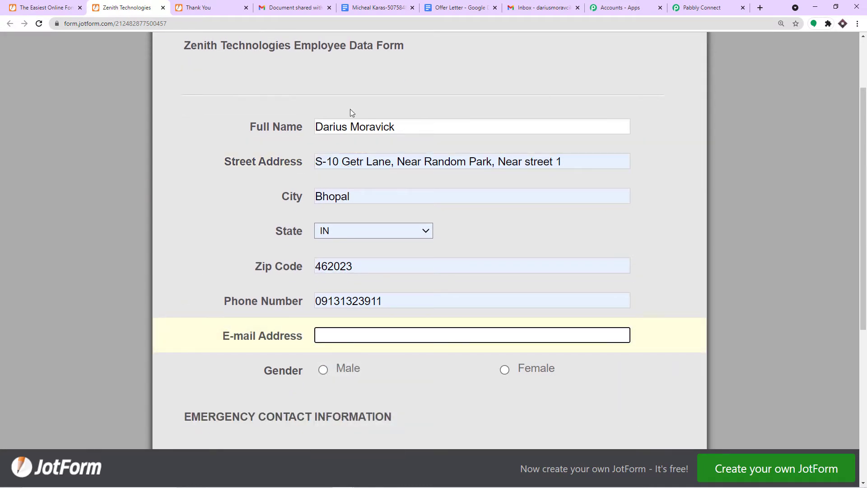
- Copy the mail account's e-mail address and paste it into the E-mail Address field
click(539, 8)
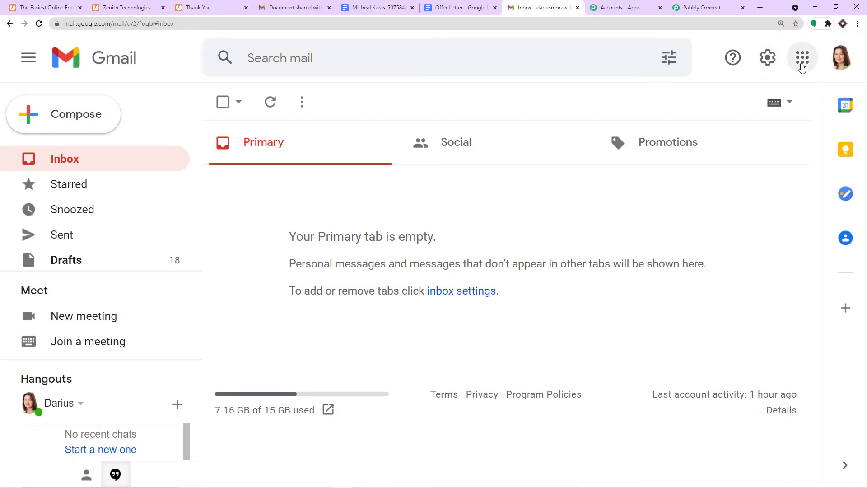
click(844, 69)
drag(795, 199, 629, 204)
right_click(640, 197)
click(650, 207)
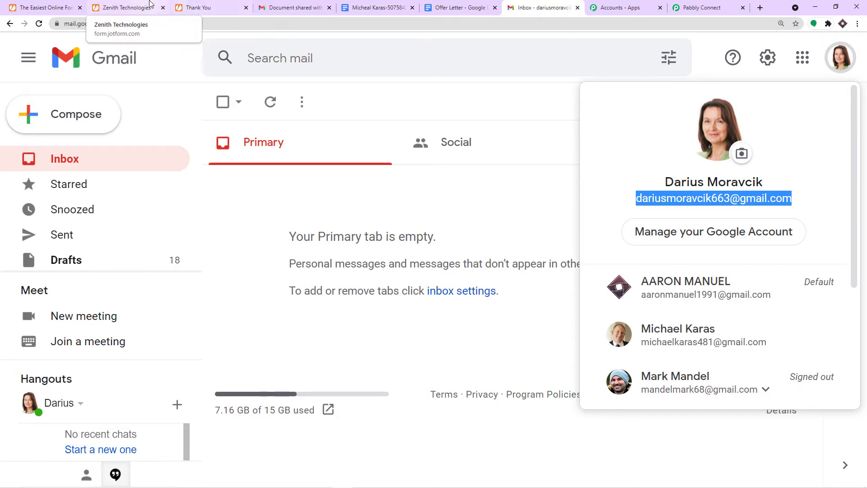
click(122, 8)
key(ctrl+v)
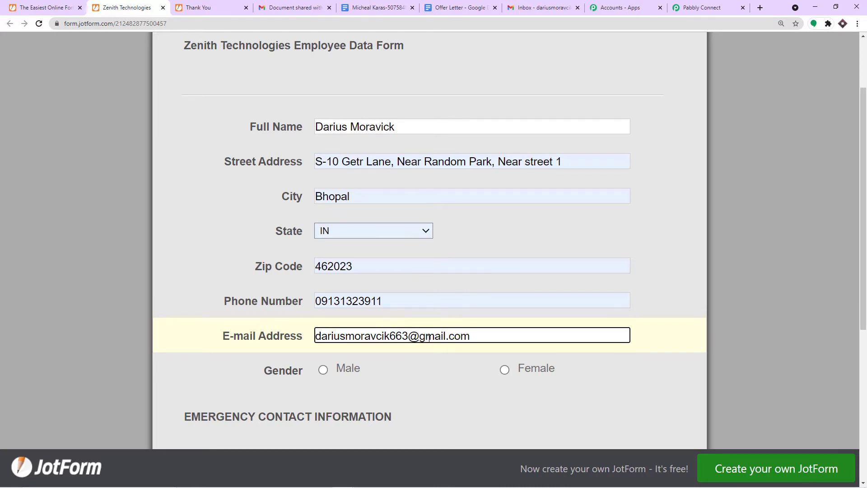
- Choose Male, enter the emergency contact's name and phone number, pick Sibling, and submit
scroll(418, 318, down, 2)
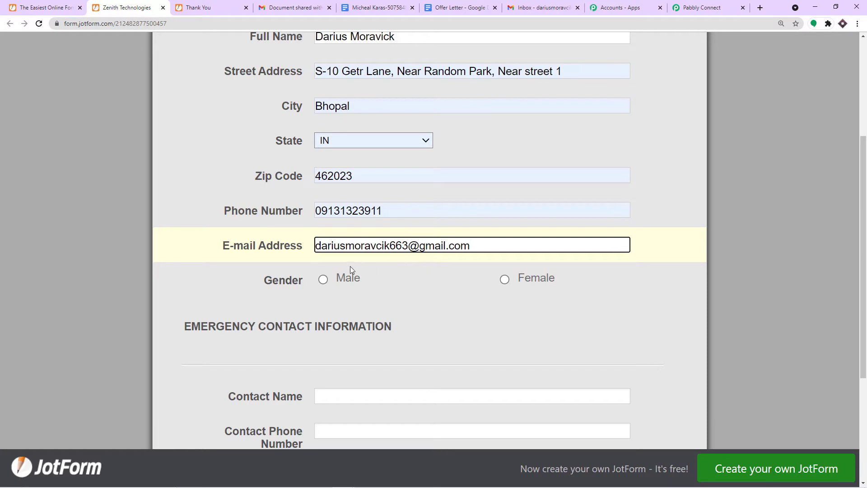
scroll(352, 269, down, 1)
click(322, 234)
scroll(329, 252, down, 2)
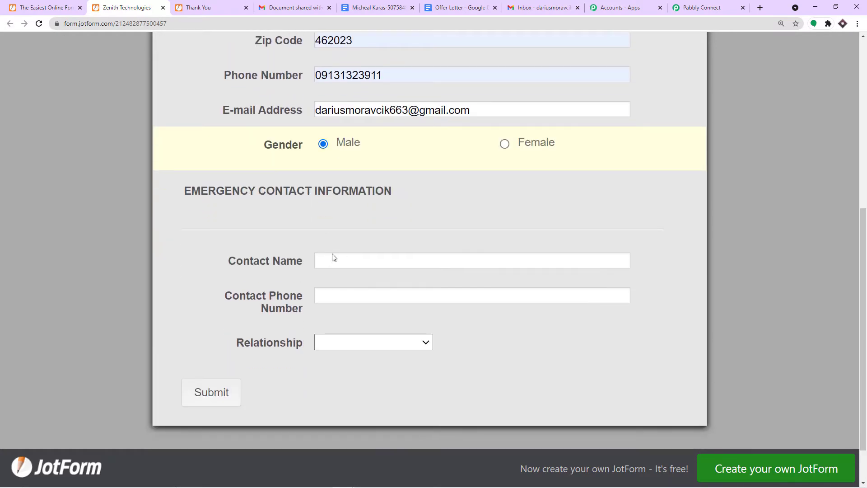
click(334, 259)
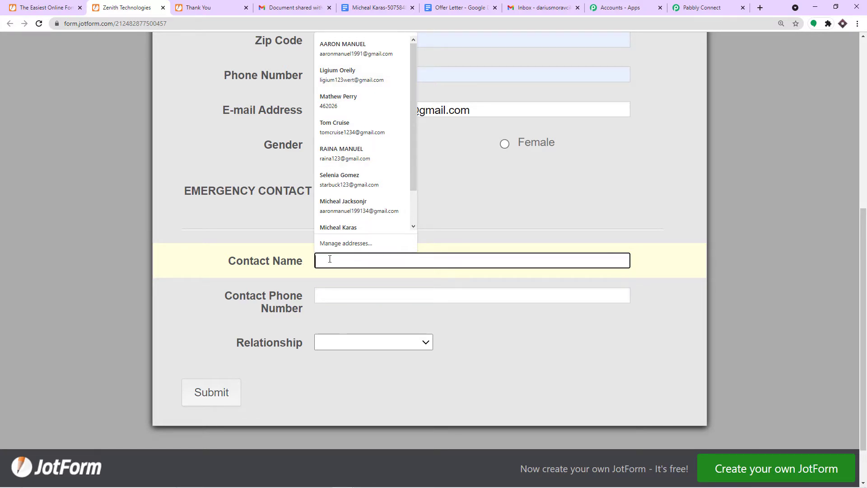
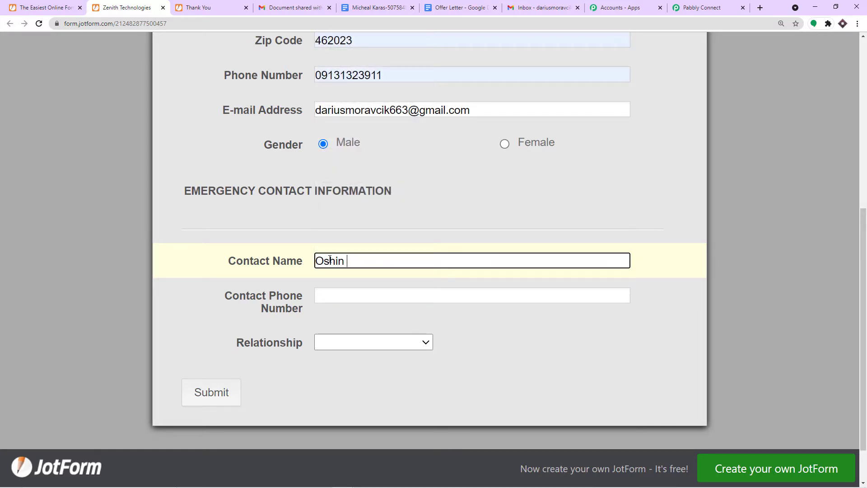
click(337, 294)
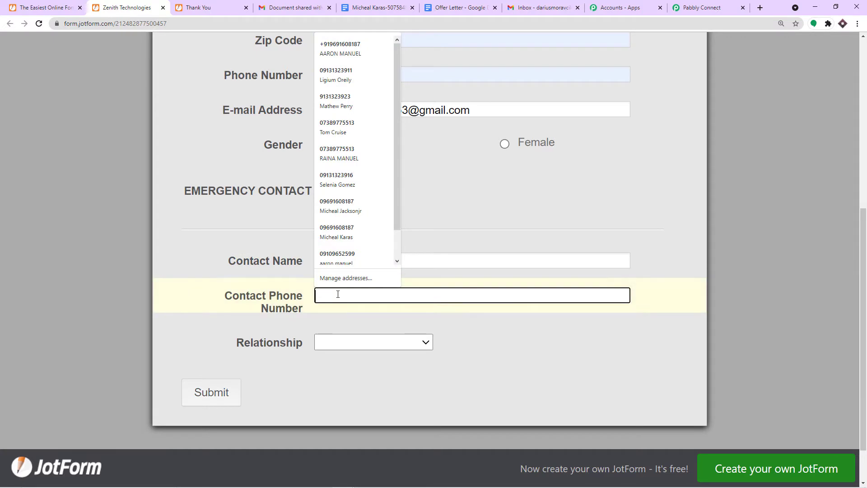
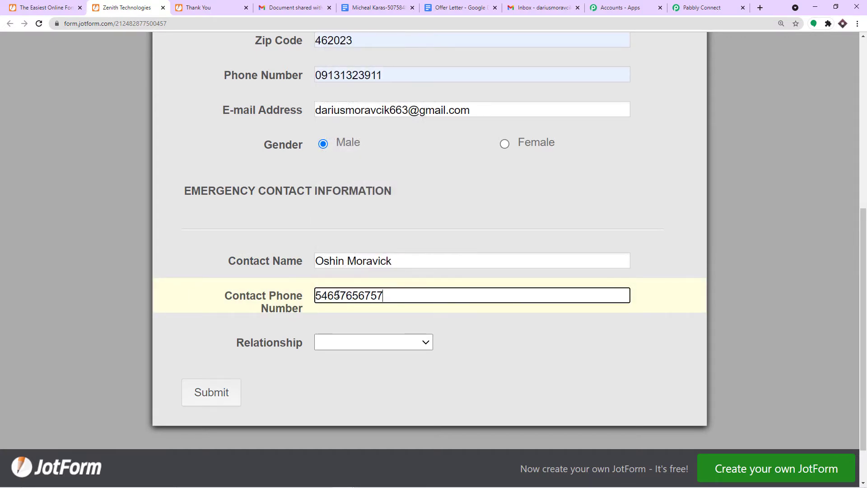
click(343, 347)
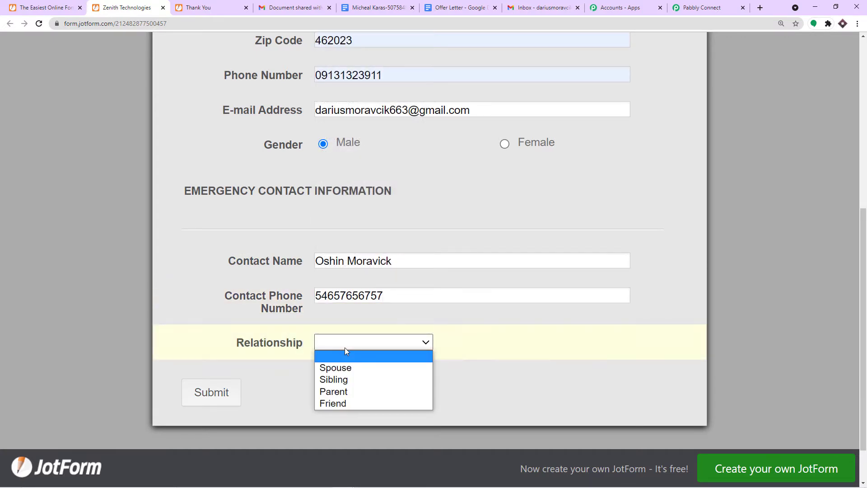
click(343, 379)
click(223, 390)
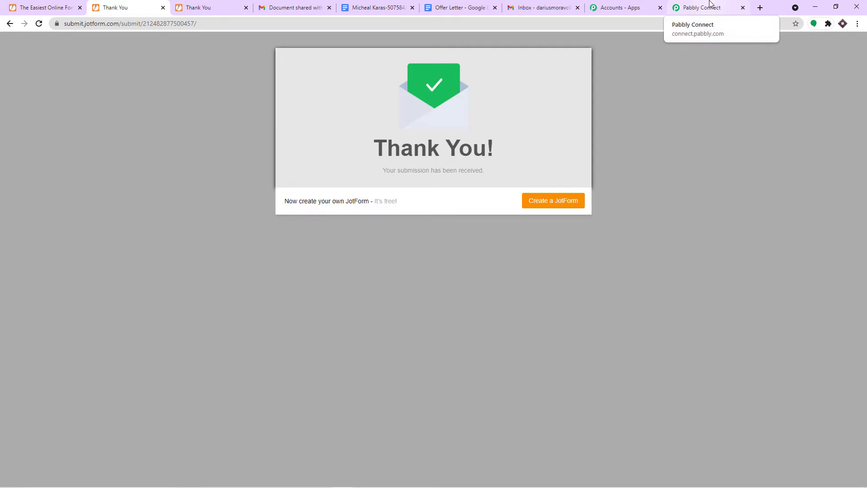
click(707, 7)
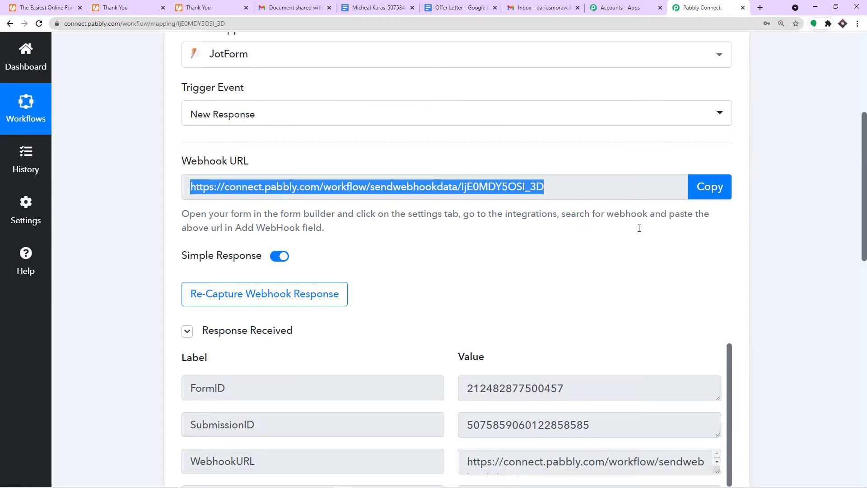
scroll(641, 228, down, 6)
scroll(637, 239, down, 1)
click(471, 228)
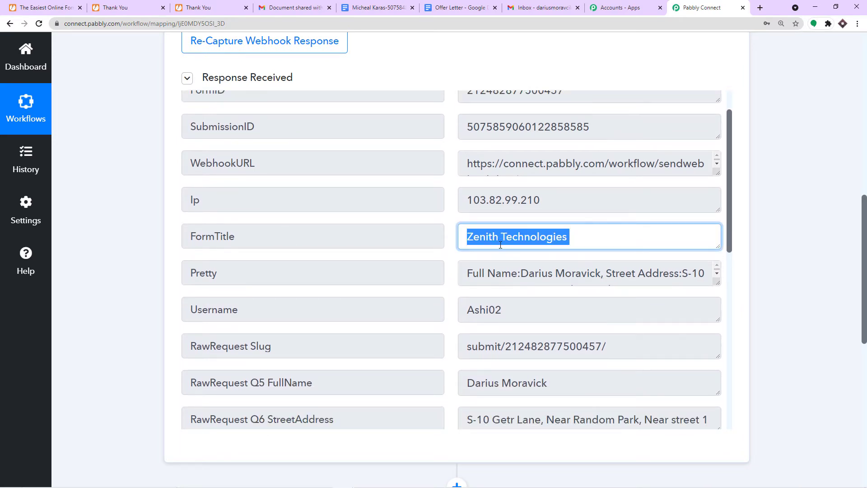
scroll(498, 243, down, 4)
click(354, 202)
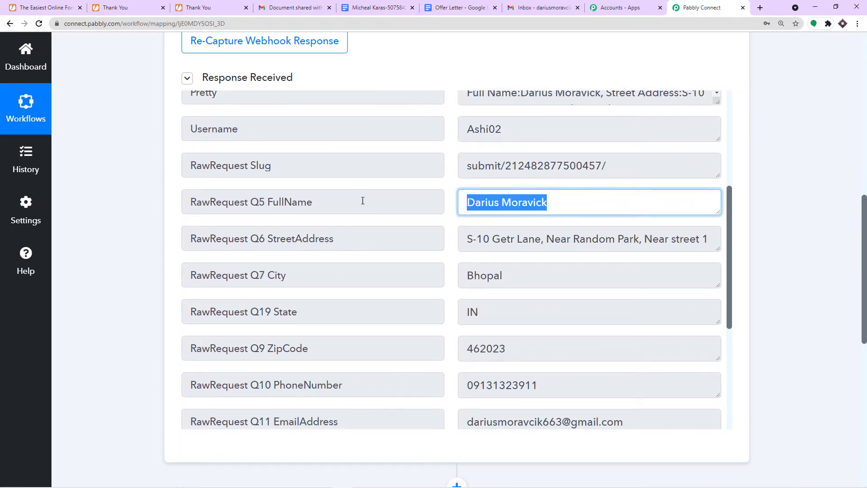
key(Tab)
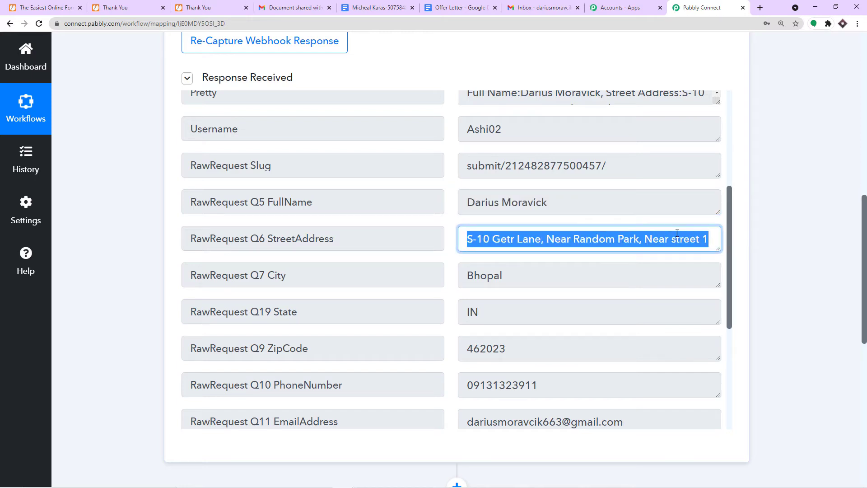
click(299, 275)
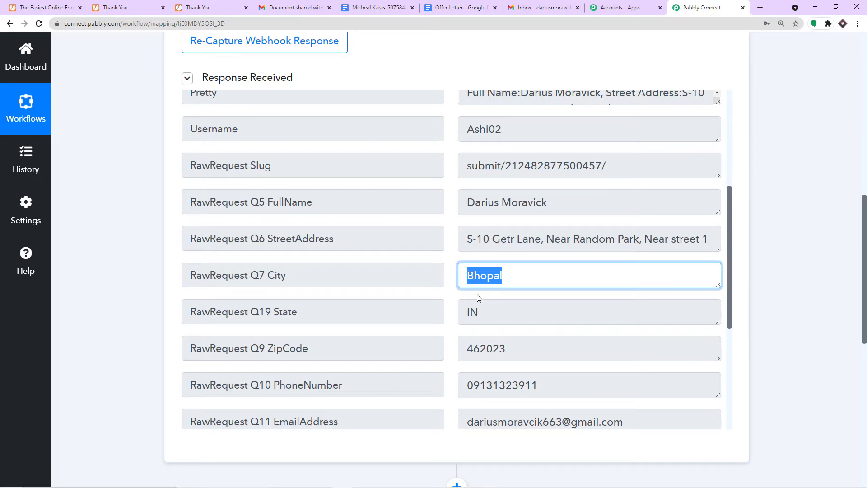
scroll(485, 271, down, 1)
scroll(485, 271, down, 1)
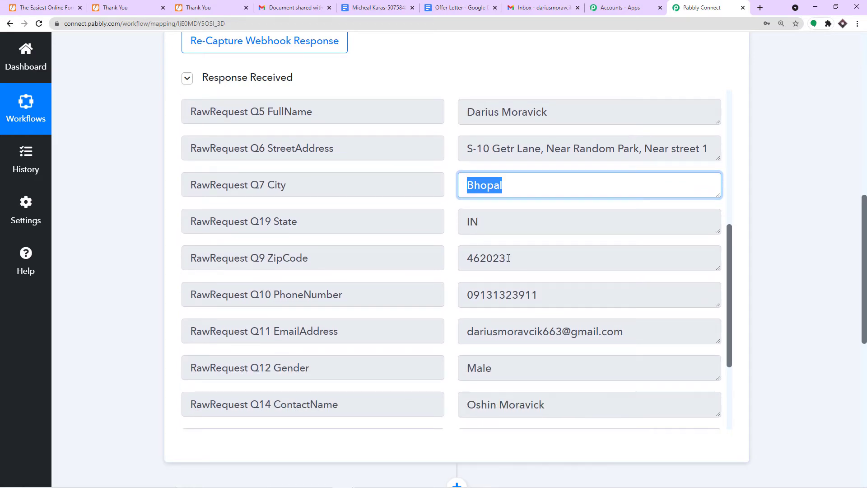
scroll(508, 258, down, 3)
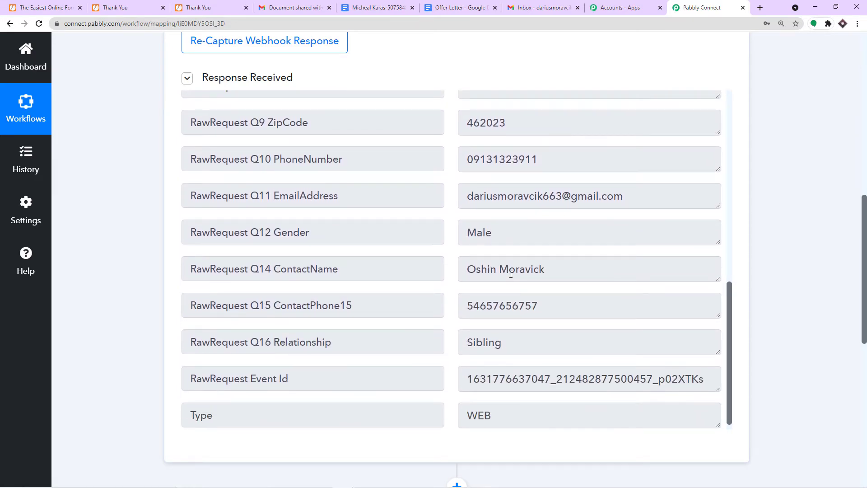
click(373, 267)
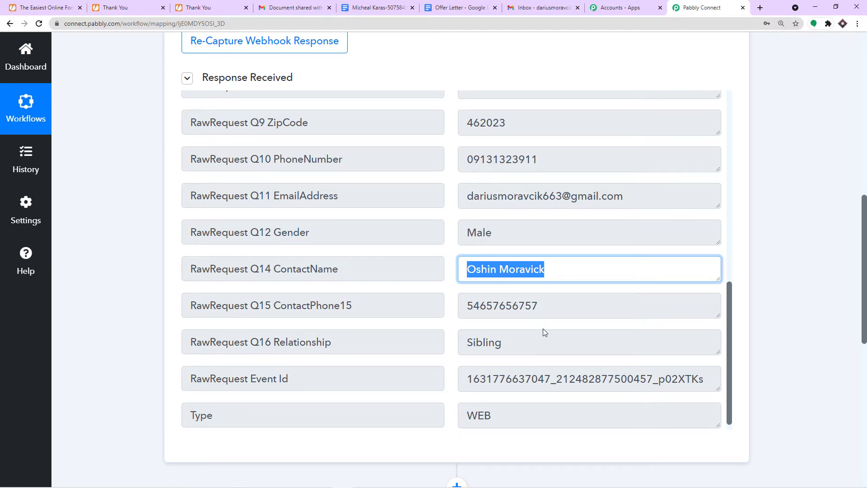
scroll(510, 287, up, 1)
scroll(505, 277, up, 1)
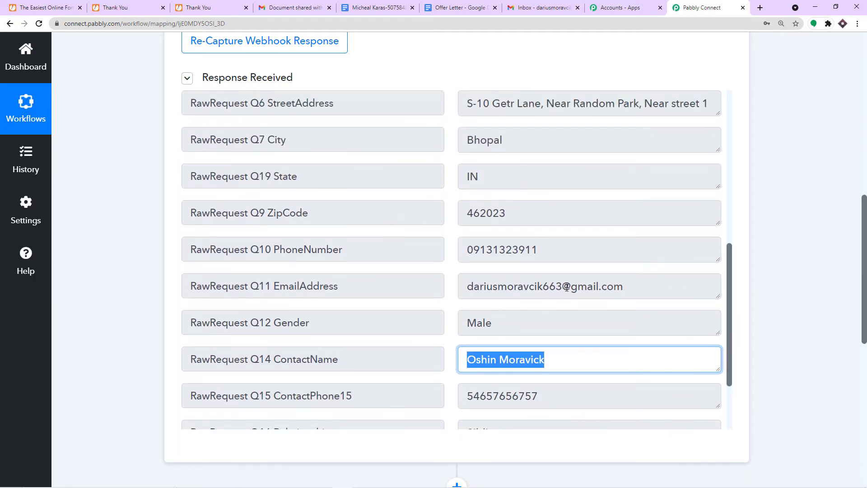
drag(639, 293, 476, 289)
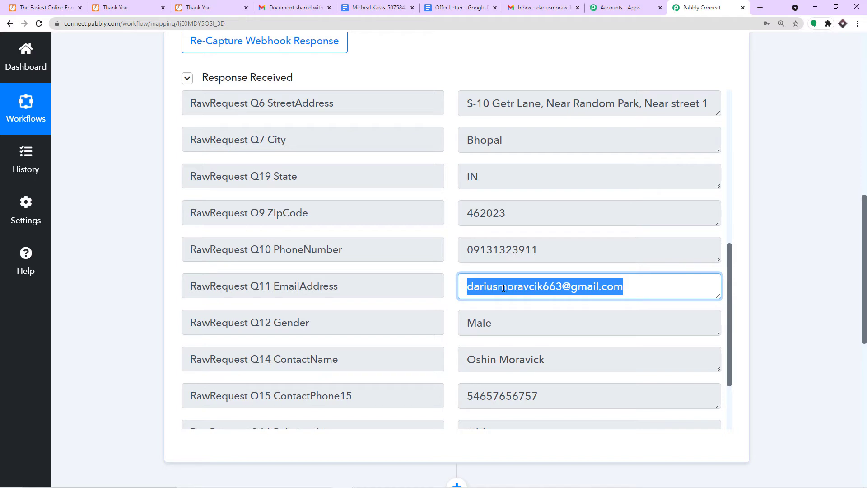
click(379, 8)
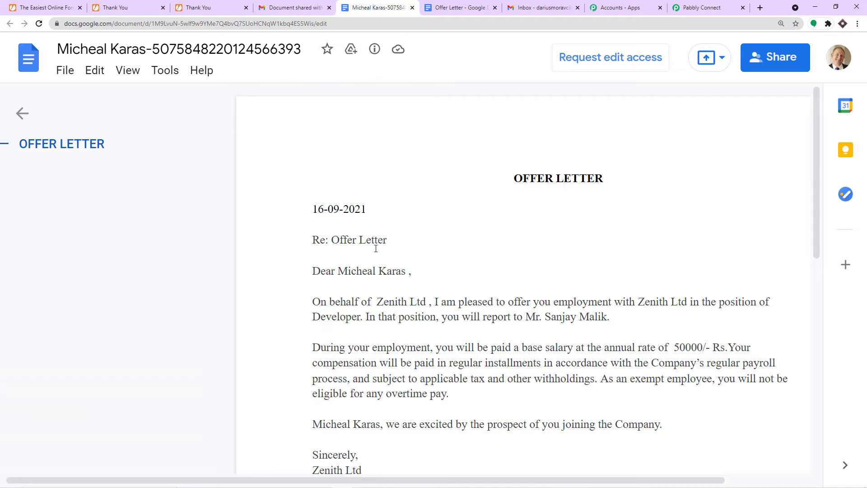
- Highlight the date 16-09-2021 at the top of the generated offer letter
drag(370, 210, 314, 209)
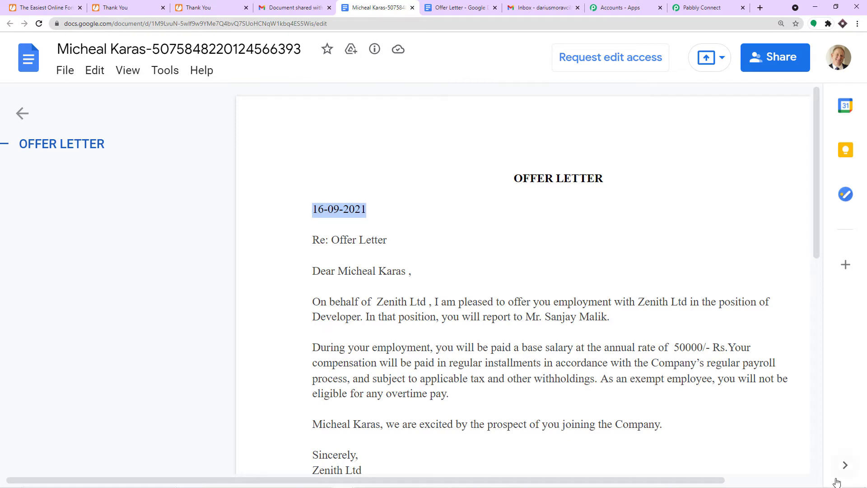
mouse_move(835, 483)
- In the next action step, choose the Date/Time Formatter app with the Current Date action event
click(695, 7)
scroll(696, 271, down, 3)
scroll(563, 286, down, 5)
click(478, 286)
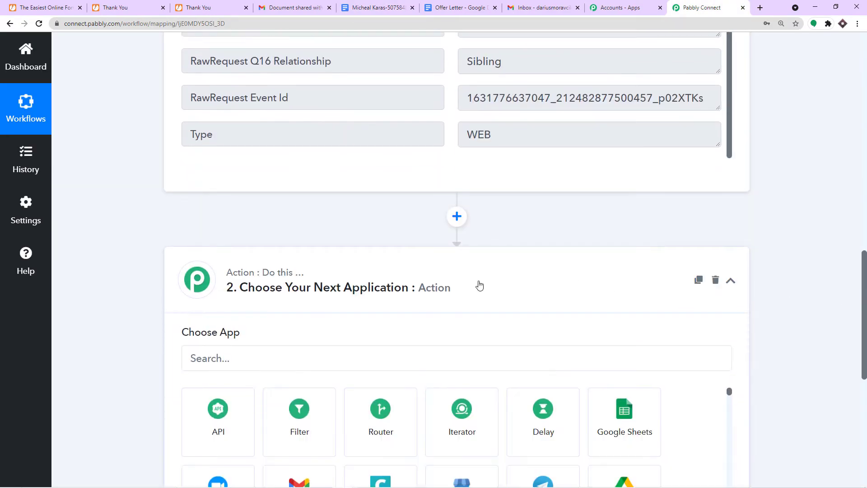
click(254, 273)
text(date)
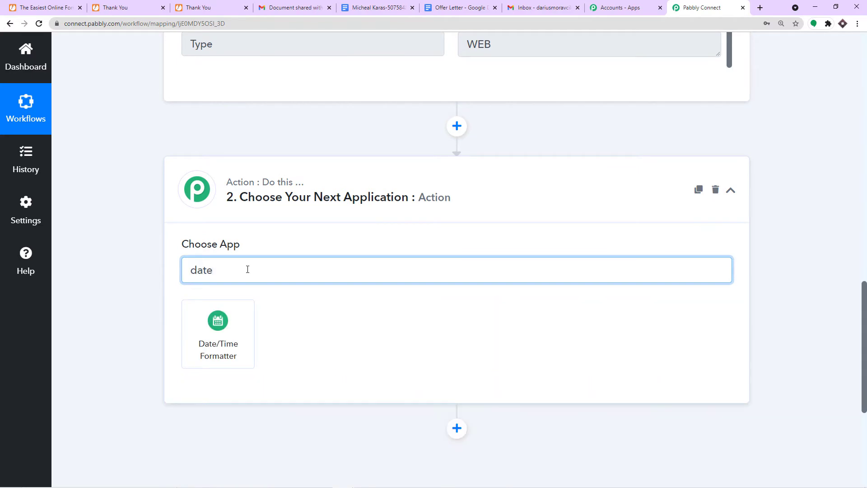
click(204, 342)
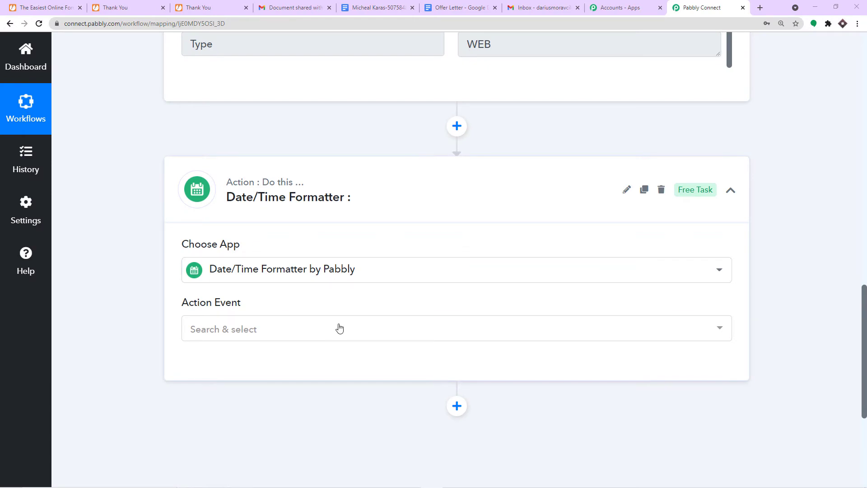
click(338, 329)
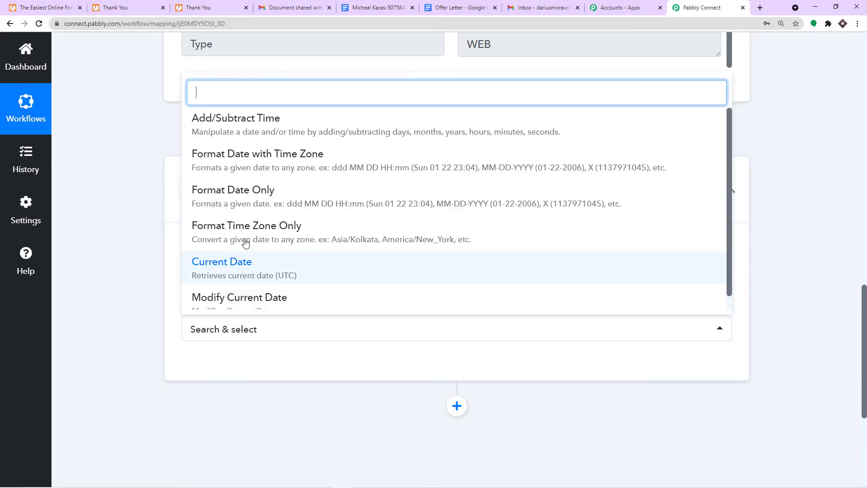
scroll(248, 155, up, 1)
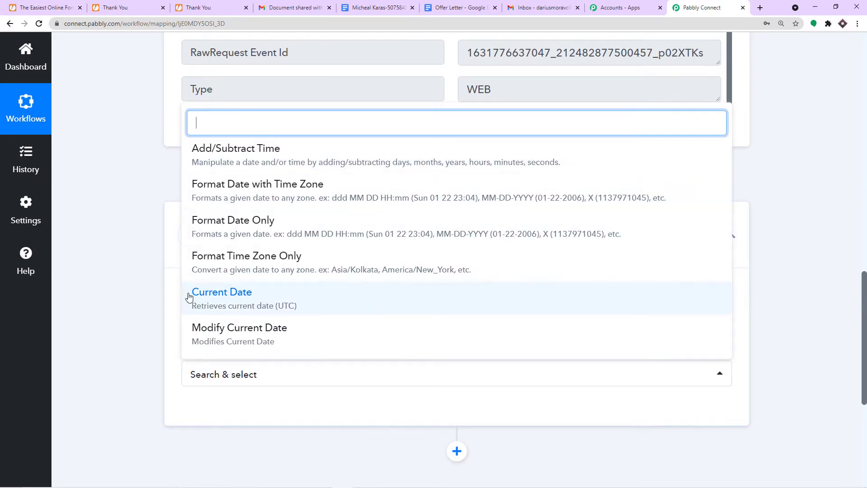
click(240, 296)
scroll(347, 266, down, 2)
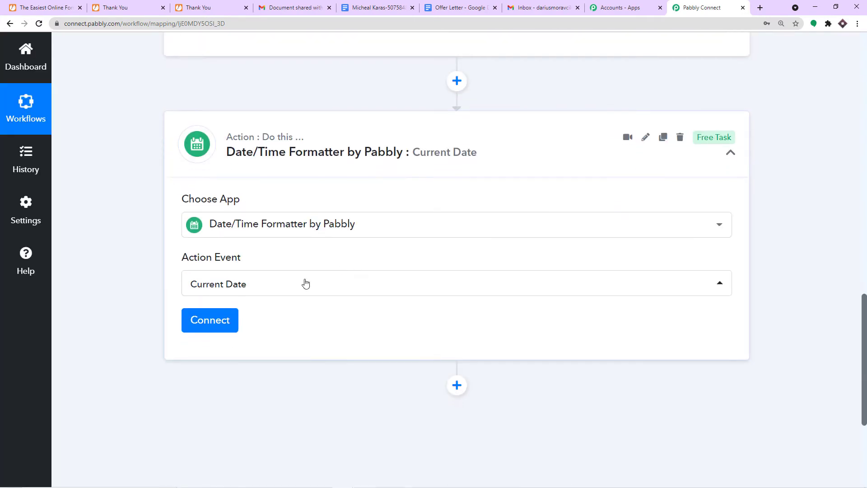
- Connect the date step and set Basic Format to DD-MM-YYYY, matching the letter's date
click(215, 318)
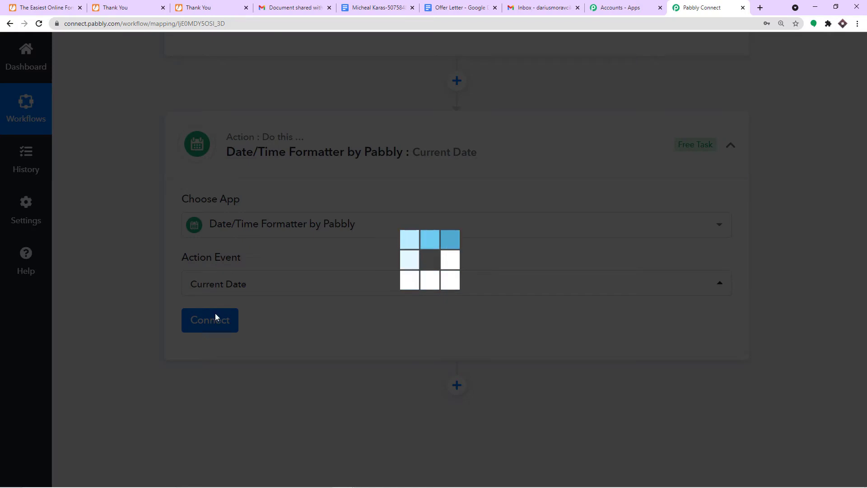
scroll(508, 264, down, 3)
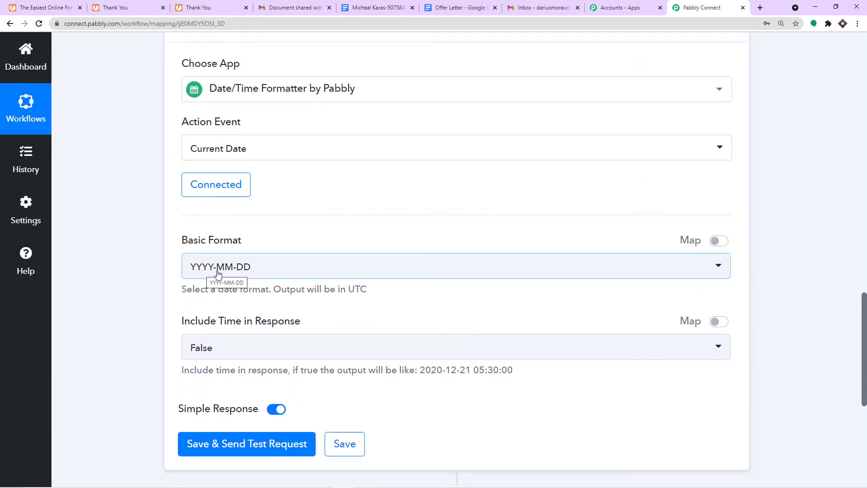
click(379, 8)
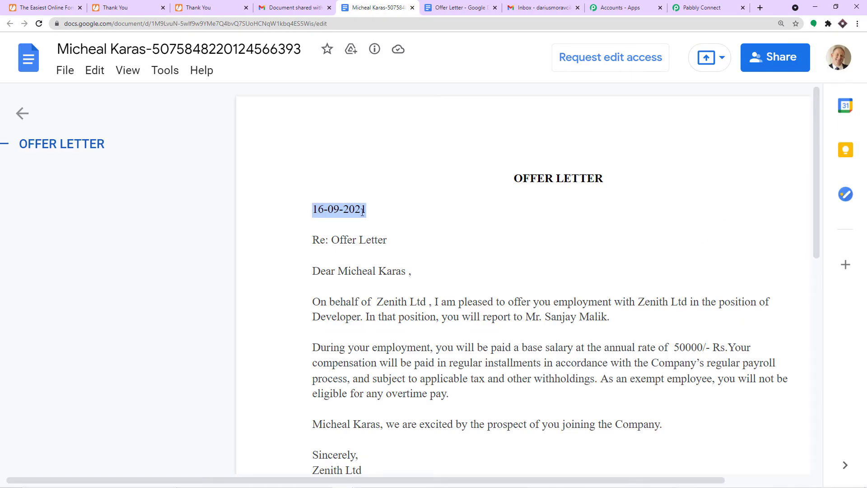
click(701, 7)
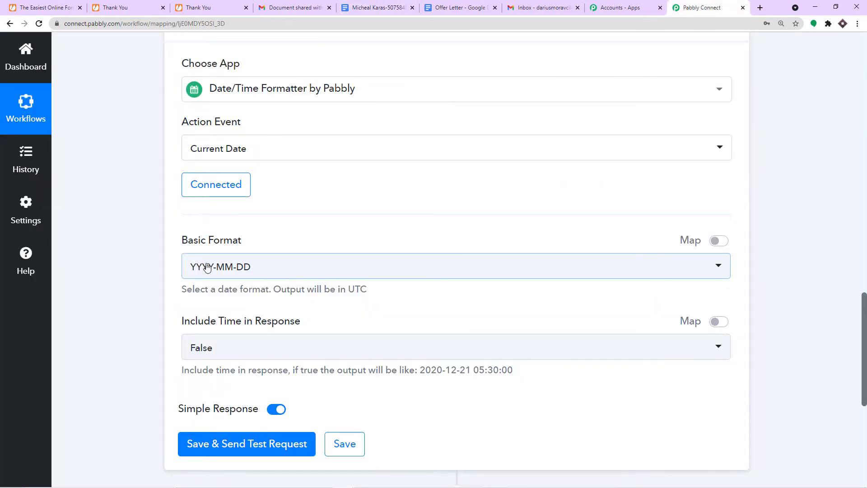
click(207, 267)
scroll(220, 337, down, 2)
scroll(243, 351, up, 2)
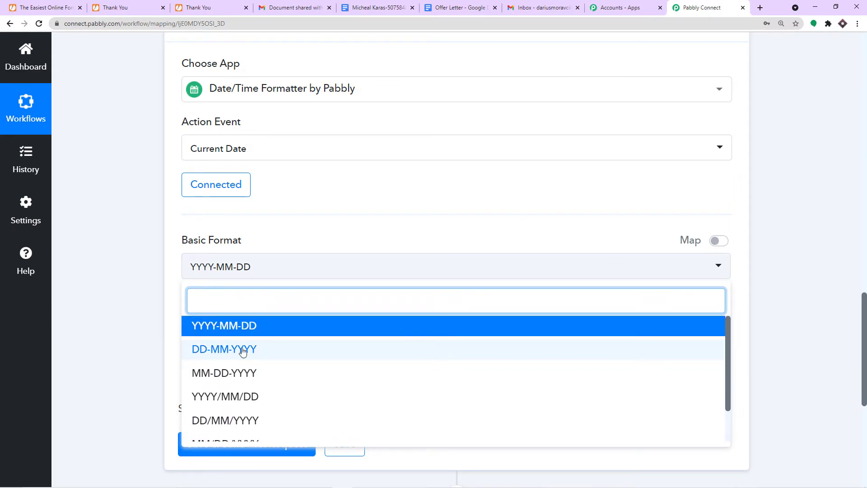
click(242, 351)
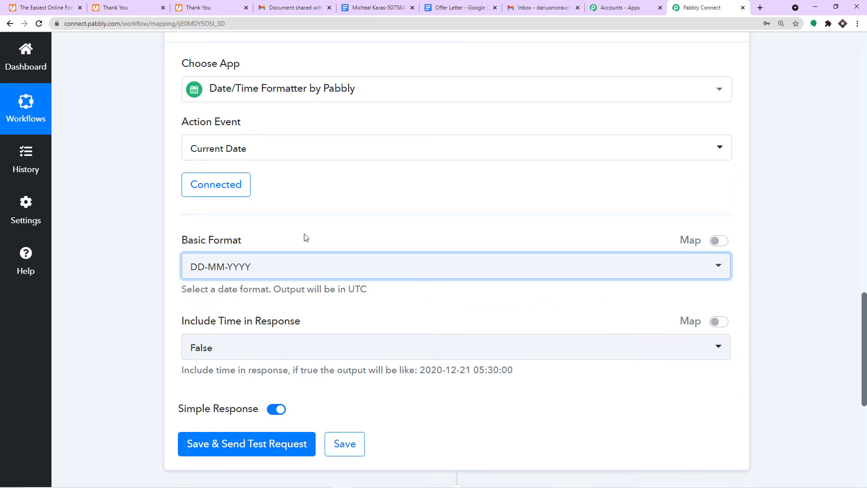
scroll(268, 321, down, 1)
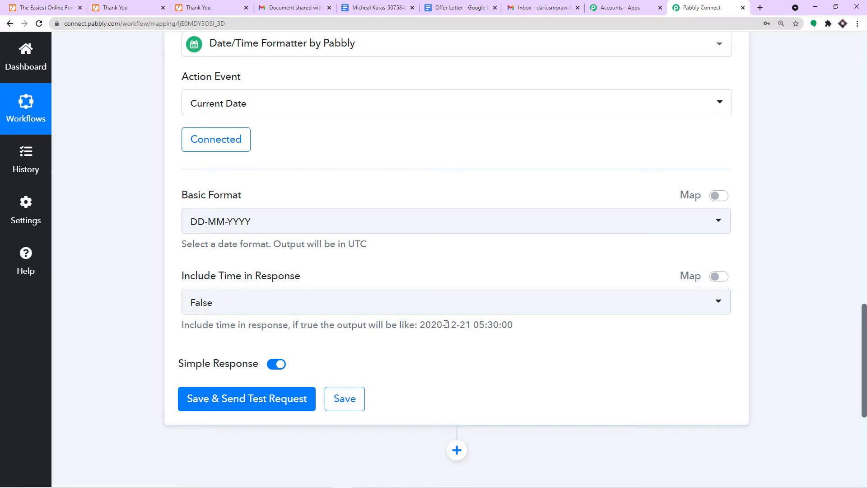
drag(424, 324, 527, 329)
click(480, 325)
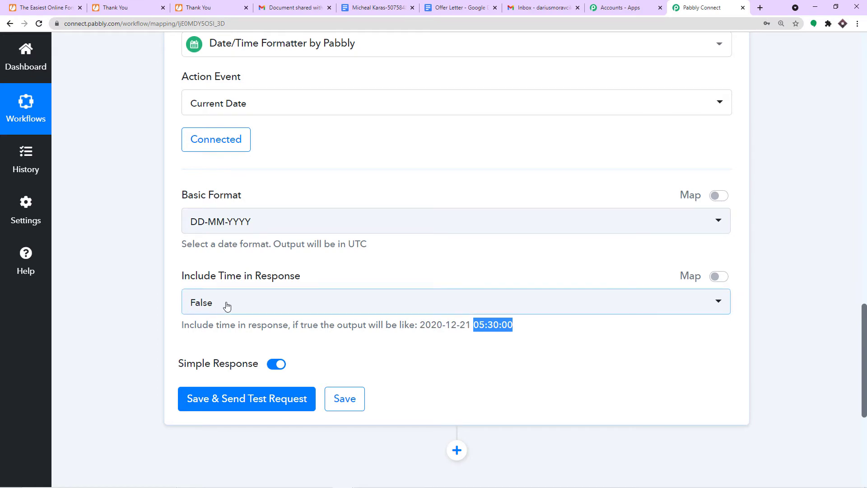
- Save and send a test request, confirming the returned date 16-09-2021
scroll(226, 303, down, 1)
click(229, 319)
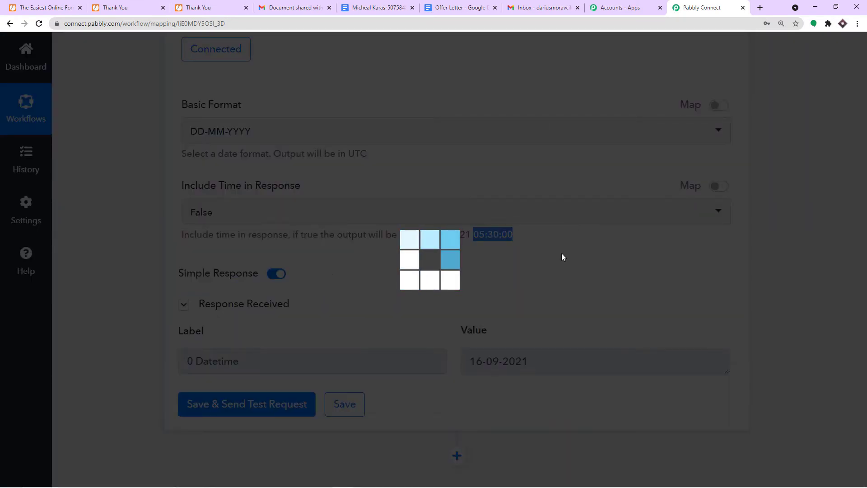
scroll(562, 295, down, 1)
drag(547, 319, 315, 304)
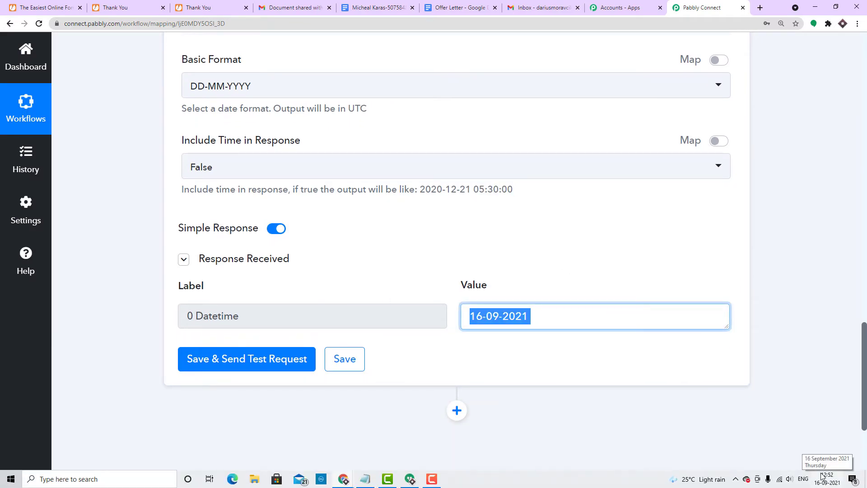
click(802, 273)
scroll(537, 309, down, 3)
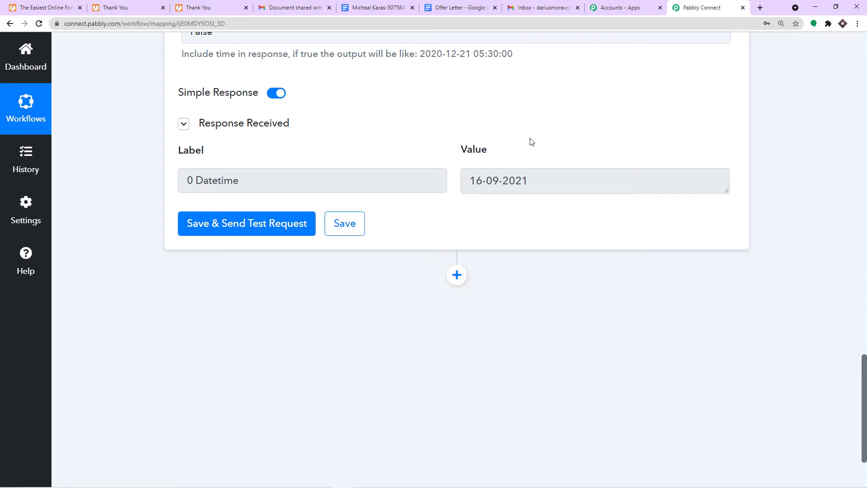
click(459, 5)
- Retitle the Google Doc 'Offer Letter Template' and go back to the Pabbly workflow
scroll(276, 178, up, 1)
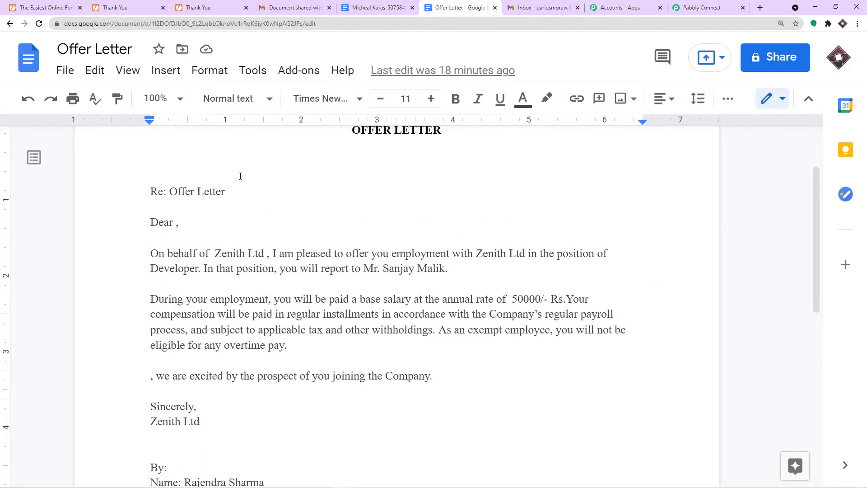
scroll(276, 234, up, 1)
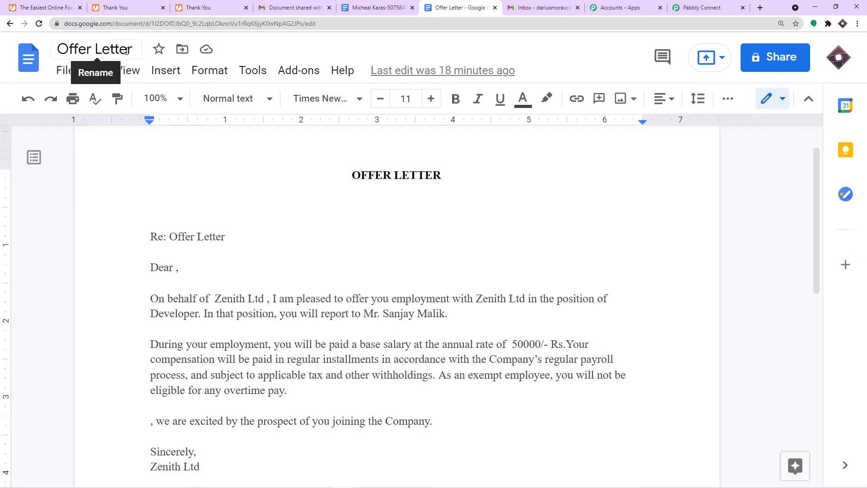
click(141, 50)
text(Template)
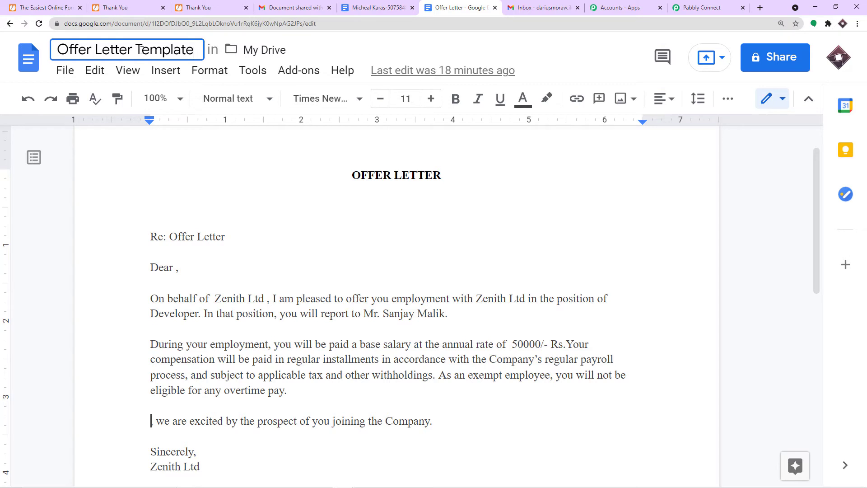
key(Return)
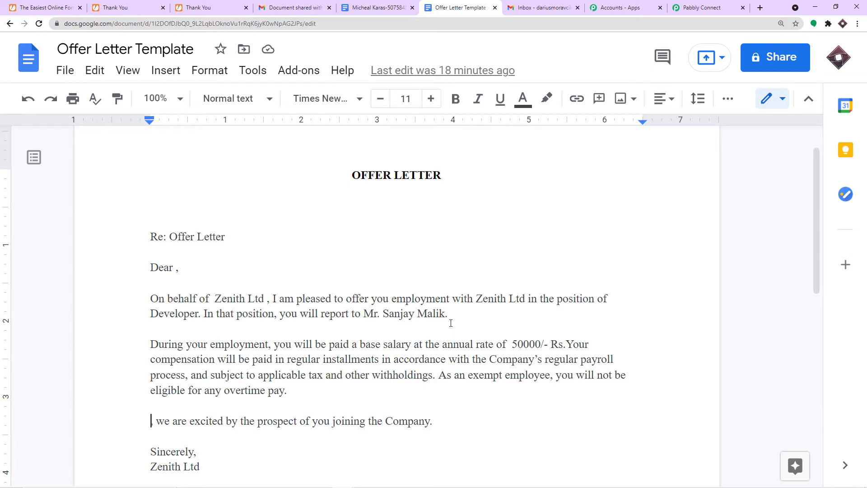
click(695, 6)
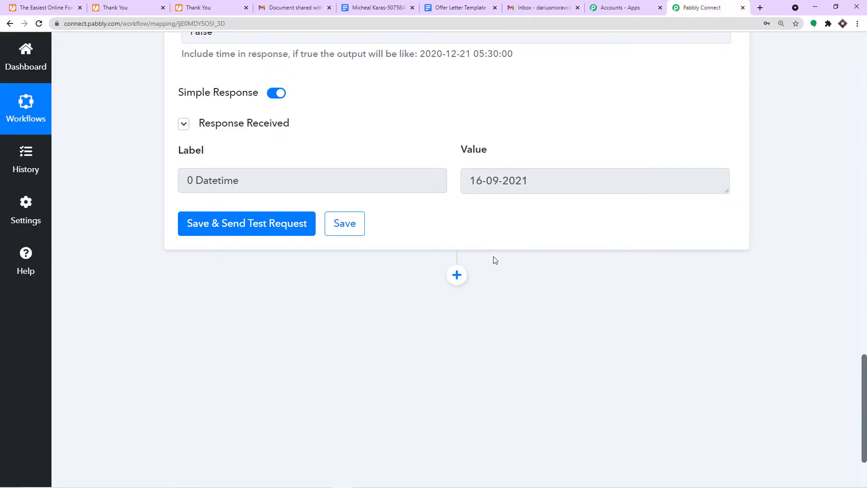
- Add a new action step that uses the Google Docs app
click(456, 275)
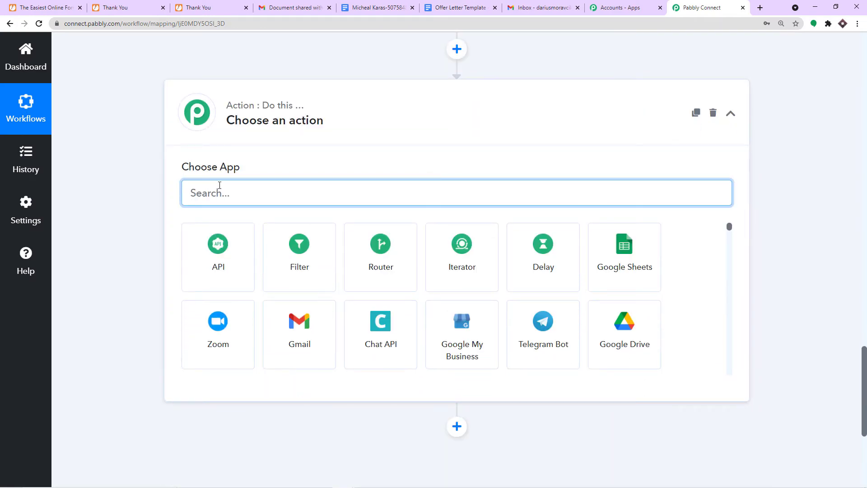
text(google)
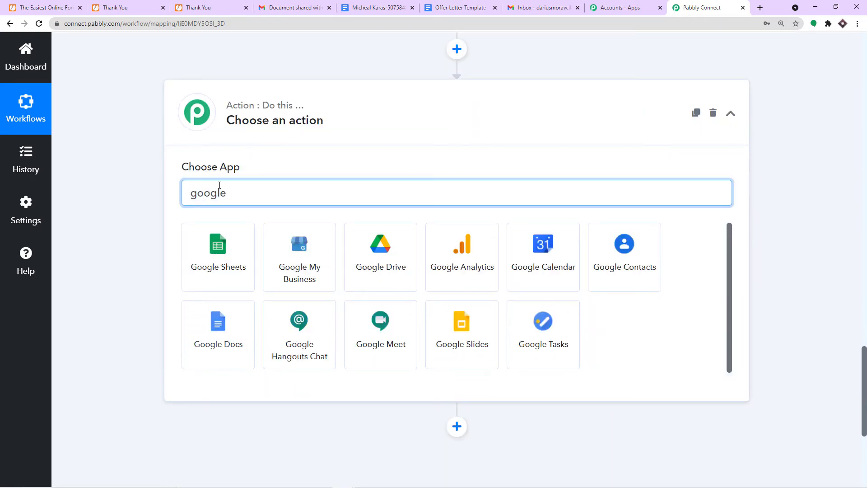
click(216, 330)
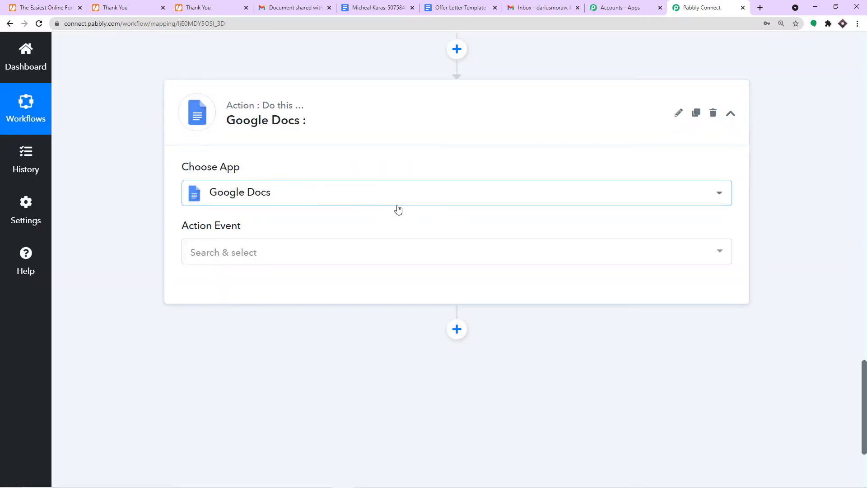
- Set the action event to Create Document from Template and start adding a new account connection
scroll(397, 201, down, 1)
click(328, 212)
scroll(292, 318, down, 3)
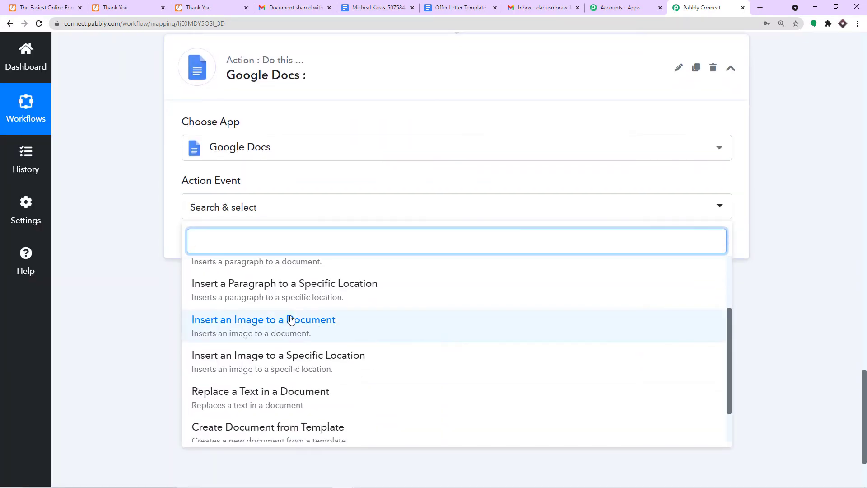
click(290, 384)
click(199, 251)
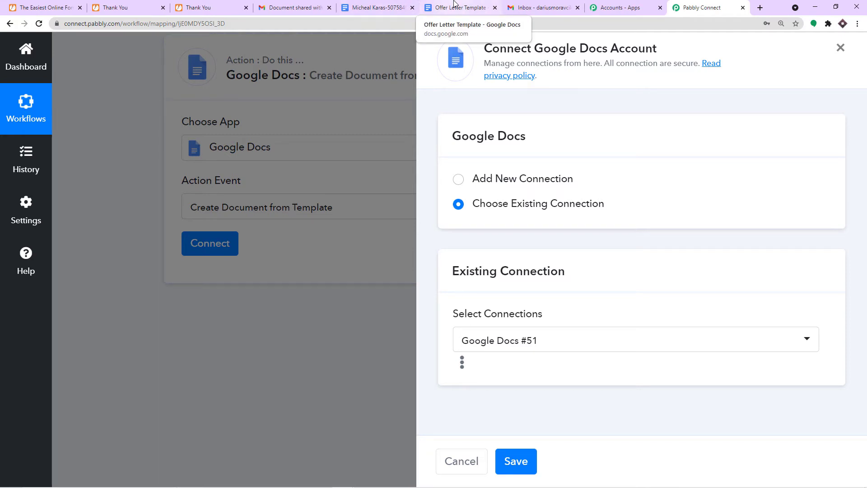
click(503, 180)
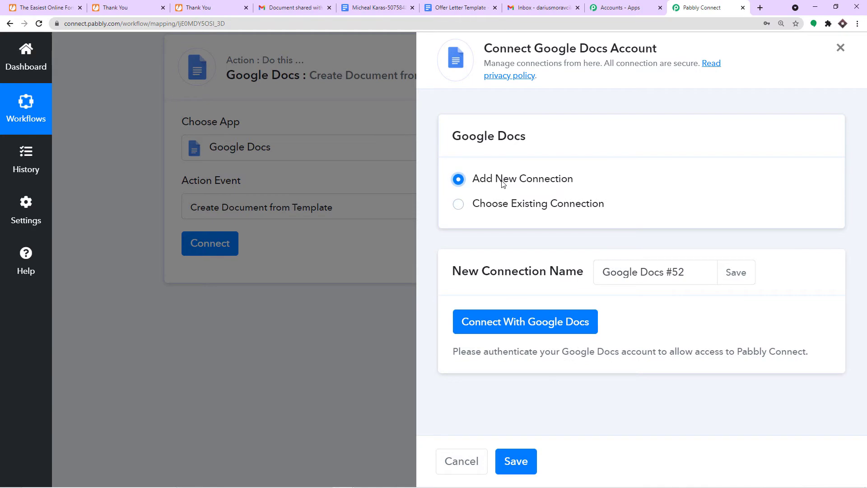
- Sign in with the first listed Google account and grant Google Docs access so the template fields load
click(531, 322)
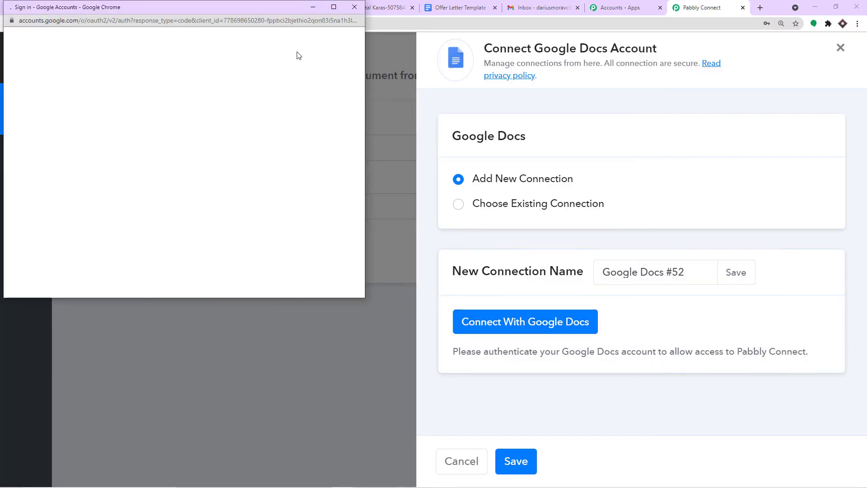
drag(234, 8, 692, 75)
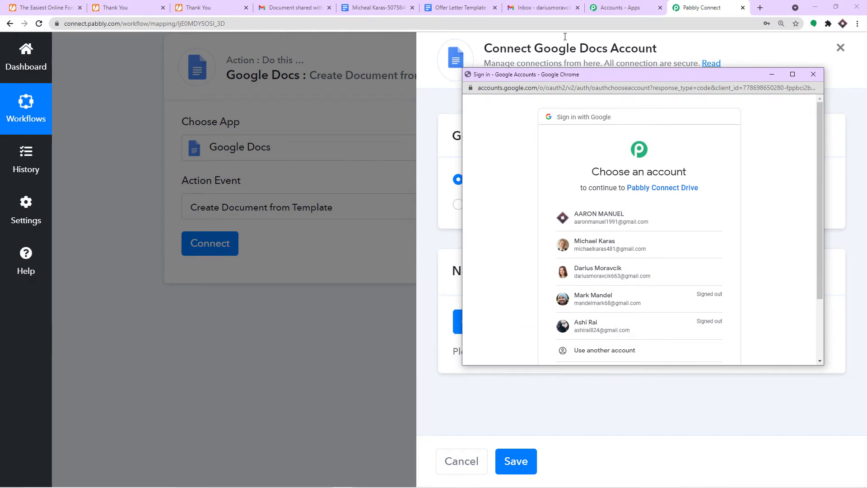
click(592, 221)
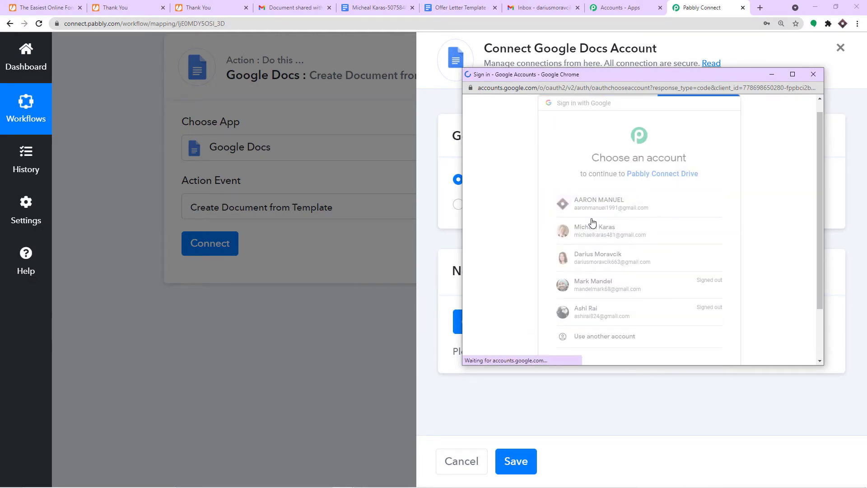
scroll(612, 229, down, 3)
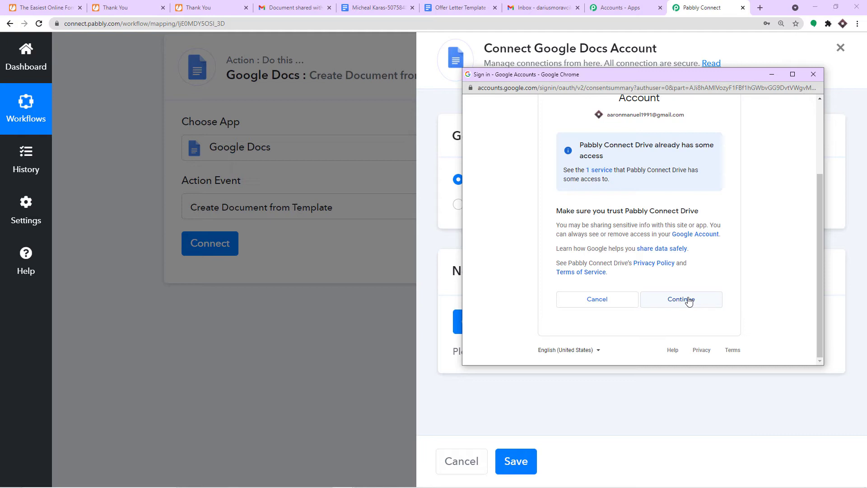
click(681, 300)
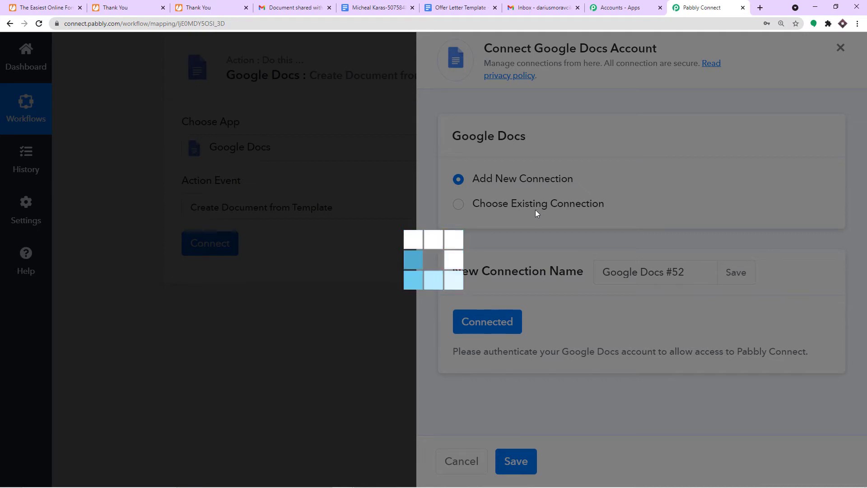
scroll(532, 209, down, 4)
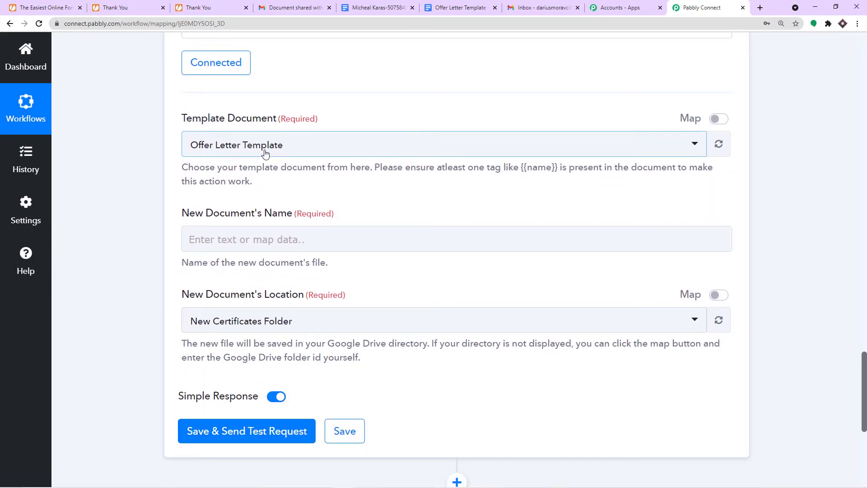
- Choose Offer Letter Template in the Template Document dropdown
click(271, 153)
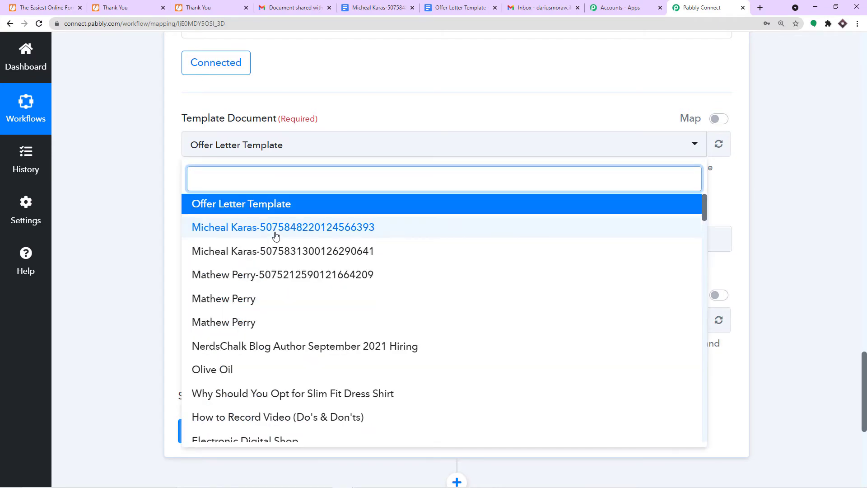
scroll(274, 236, down, 12)
scroll(275, 236, down, 15)
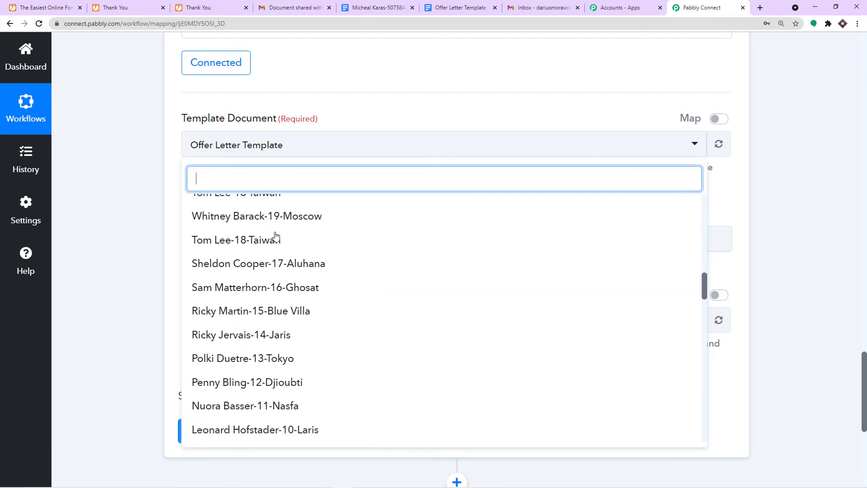
scroll(275, 237, up, 20)
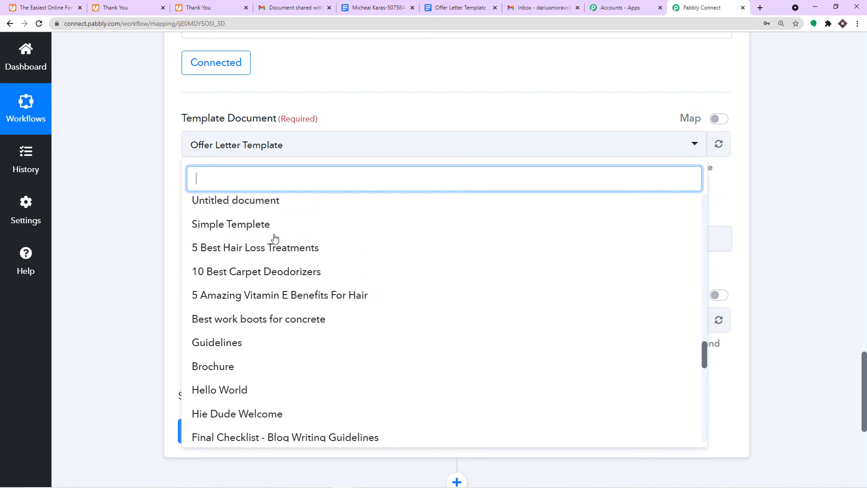
scroll(273, 237, up, 8)
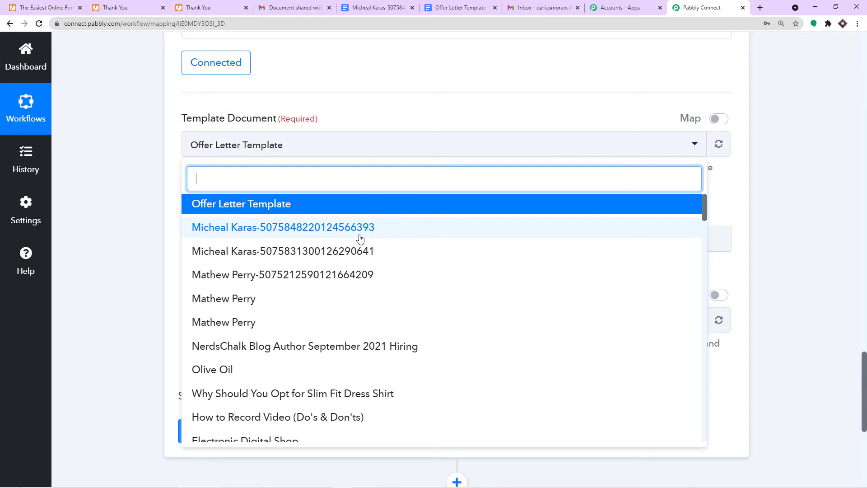
click(252, 205)
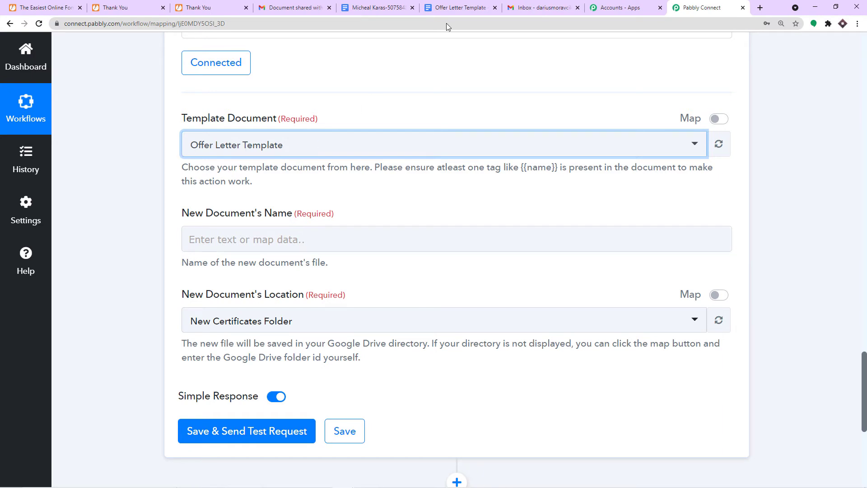
- Open the Google Docs home page in a new tab from the template document
click(460, 8)
right_click(32, 67)
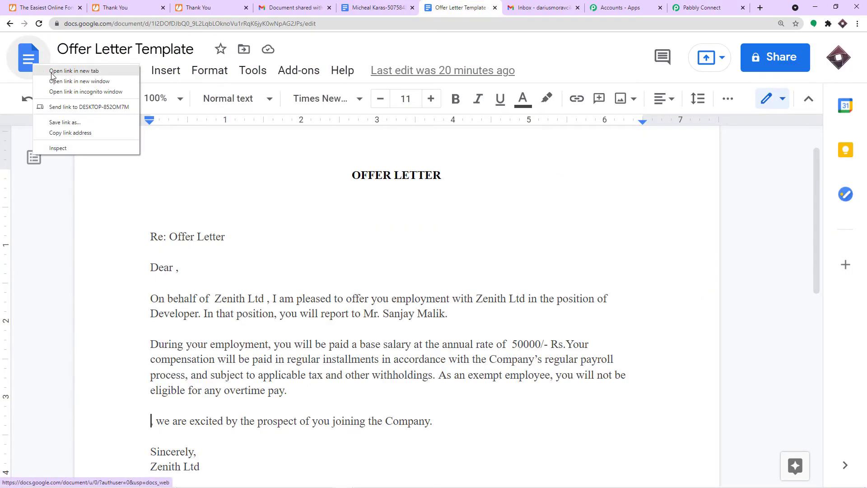
click(63, 71)
click(486, 5)
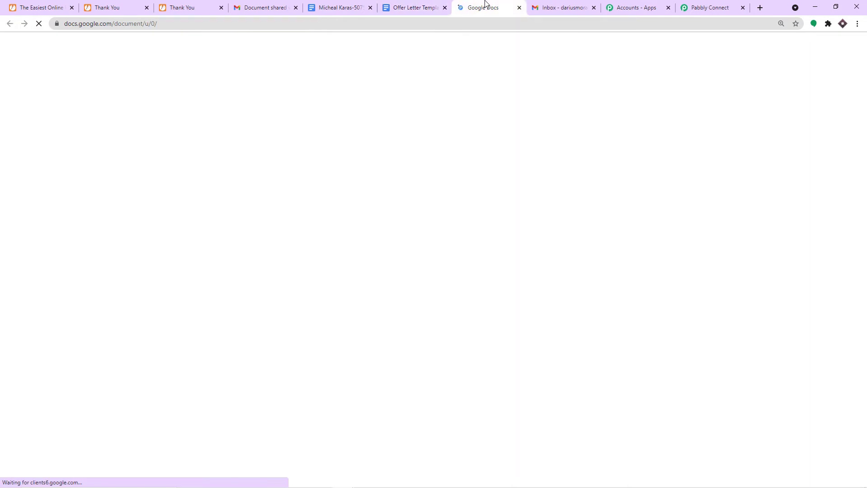
scroll(363, 250, down, 10)
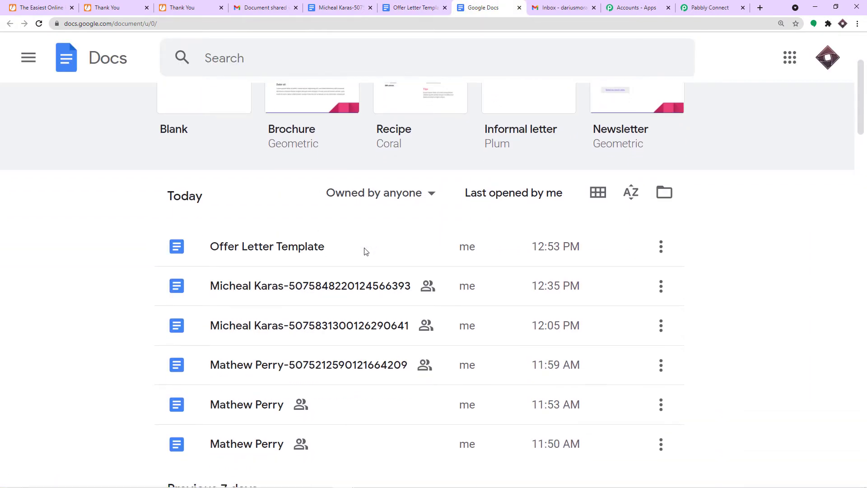
scroll(296, 289, up, 10)
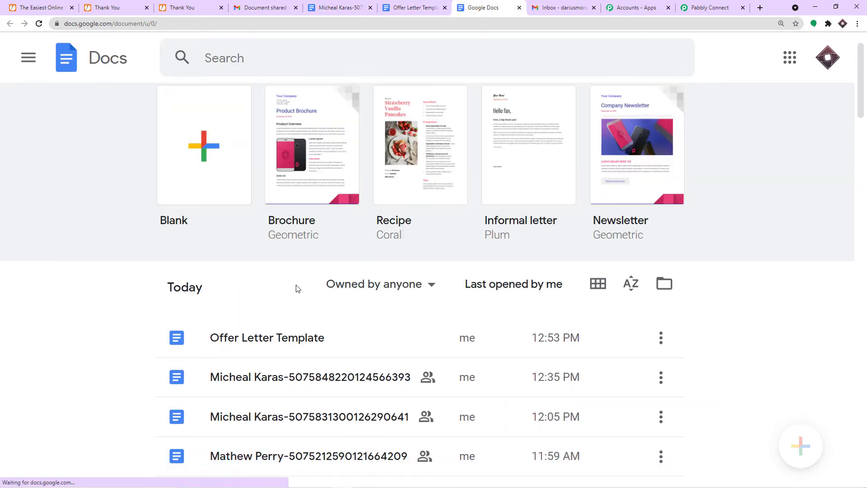
scroll(285, 297, down, 2)
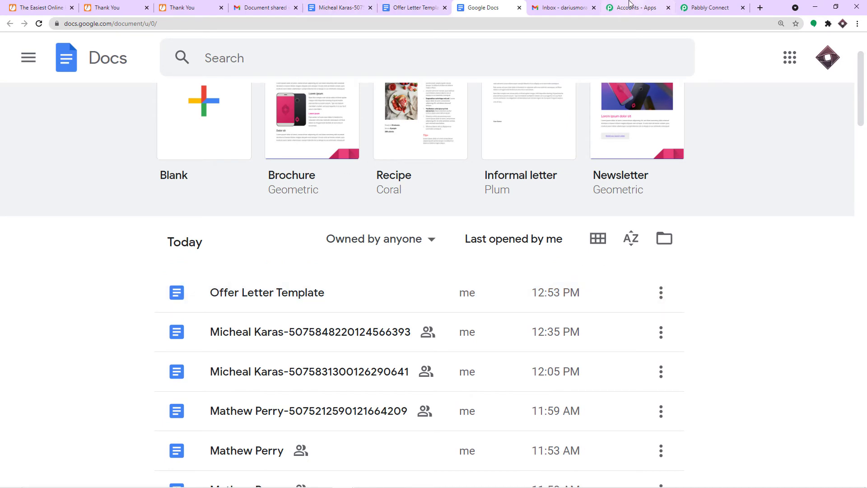
- Review the action form in Pabbly Connect with New Certificates Folder as the save location
click(708, 8)
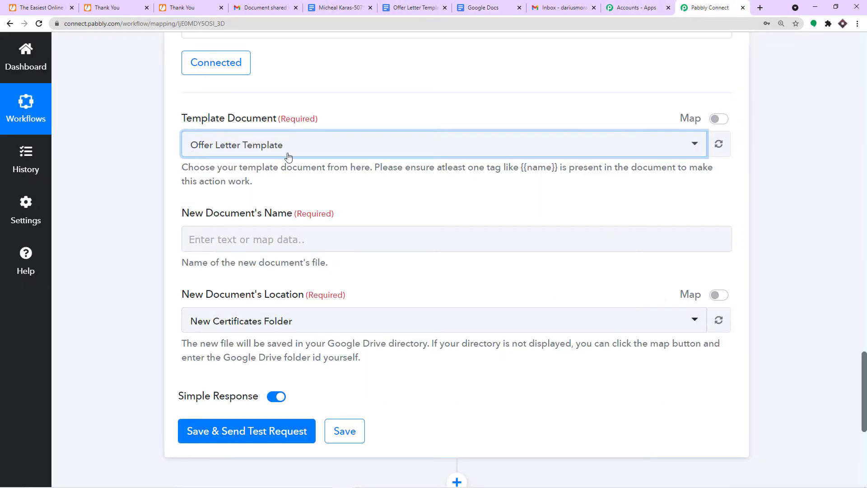
scroll(294, 162, down, 1)
scroll(294, 162, down, 1)
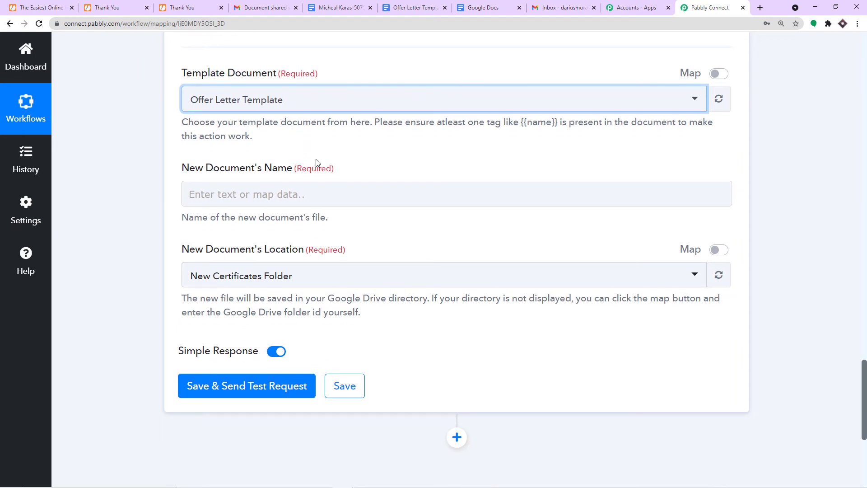
scroll(276, 94, up, 1)
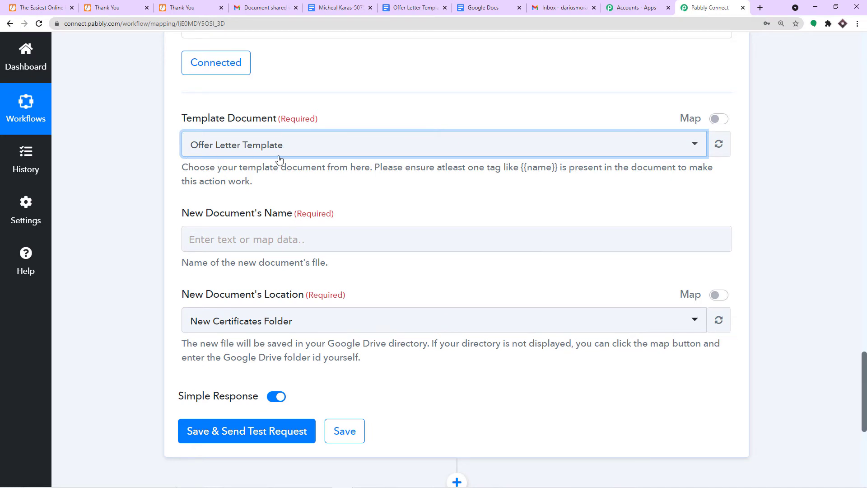
scroll(265, 186, down, 1)
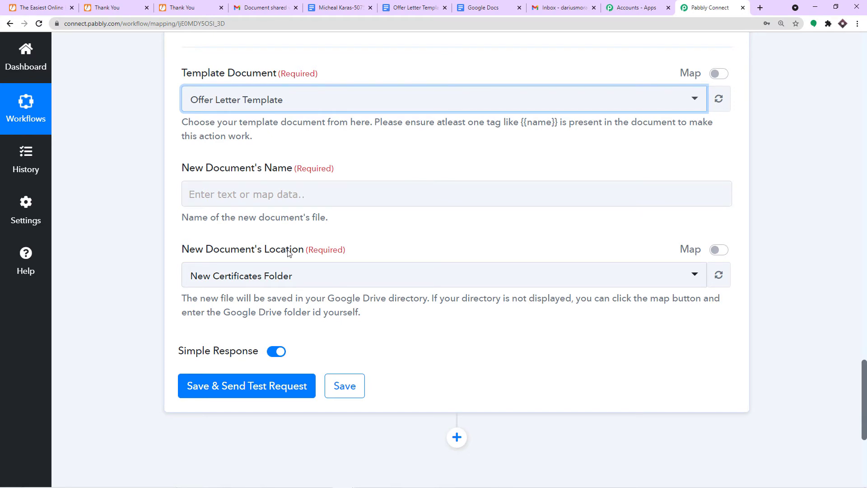
- Insert a {{Current Date}} line above 'Re: Offer Letter', correcting the 'Curret' typo via spell-check
click(412, 6)
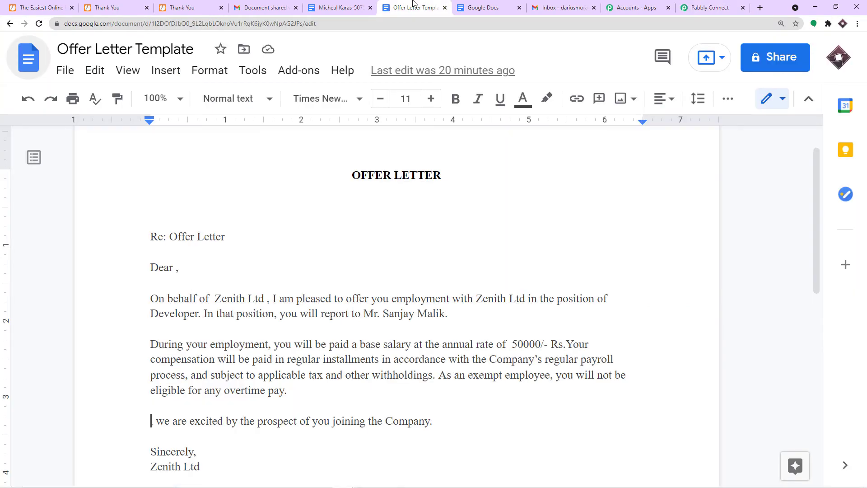
click(152, 211)
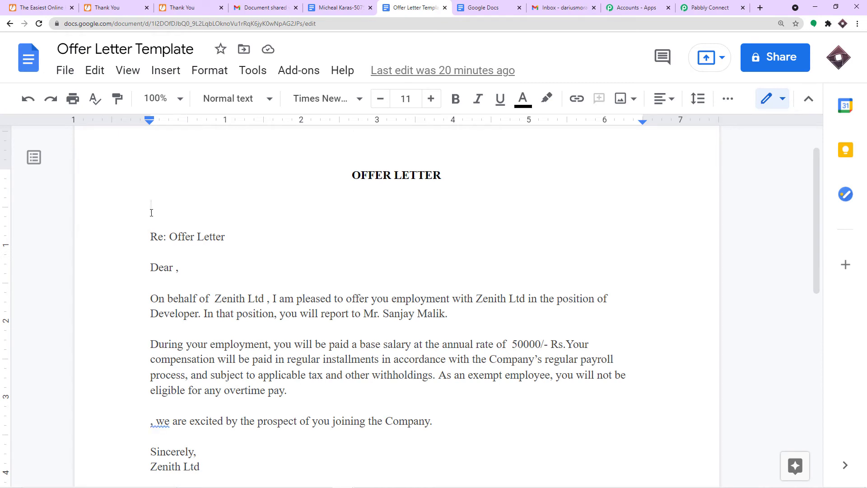
text({{}})
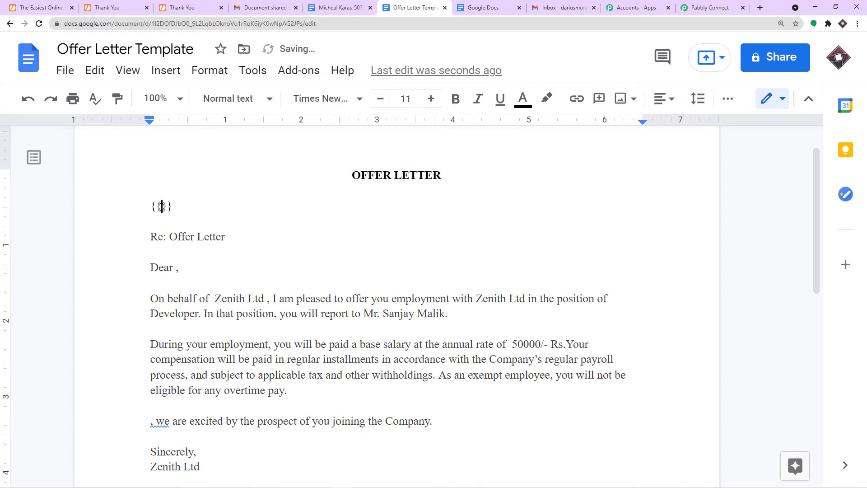
text(Curret Date)
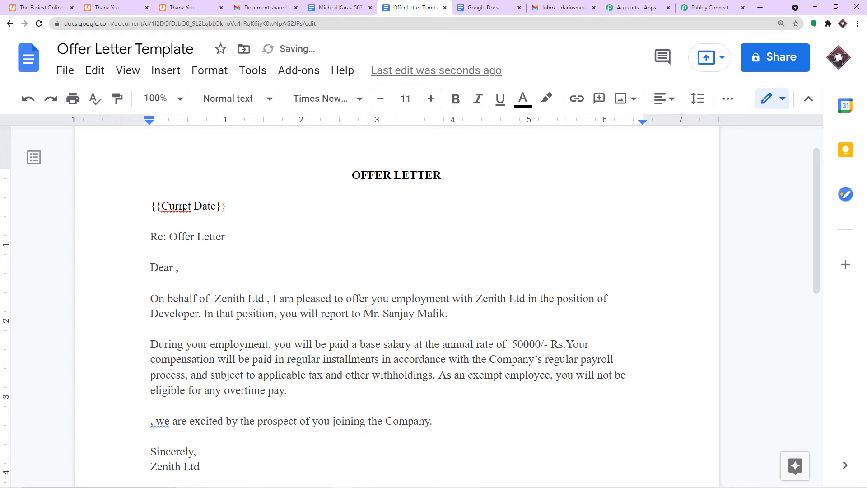
click(183, 206)
click(207, 189)
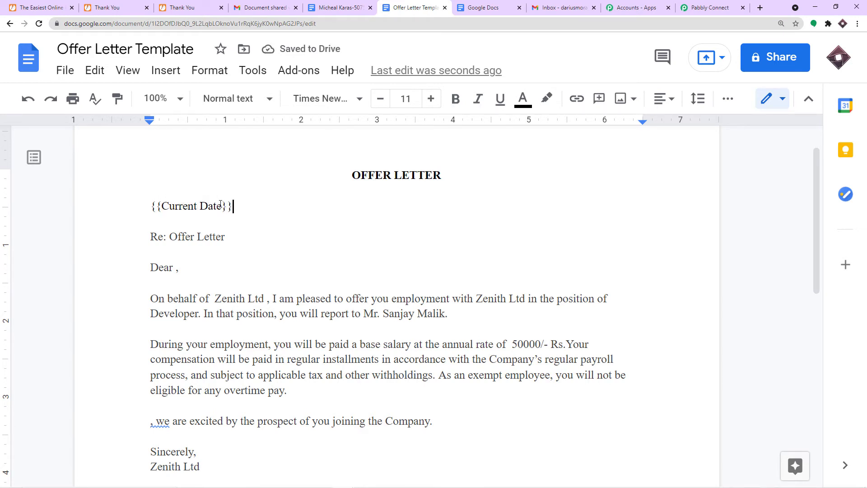
drag(247, 206, 140, 201)
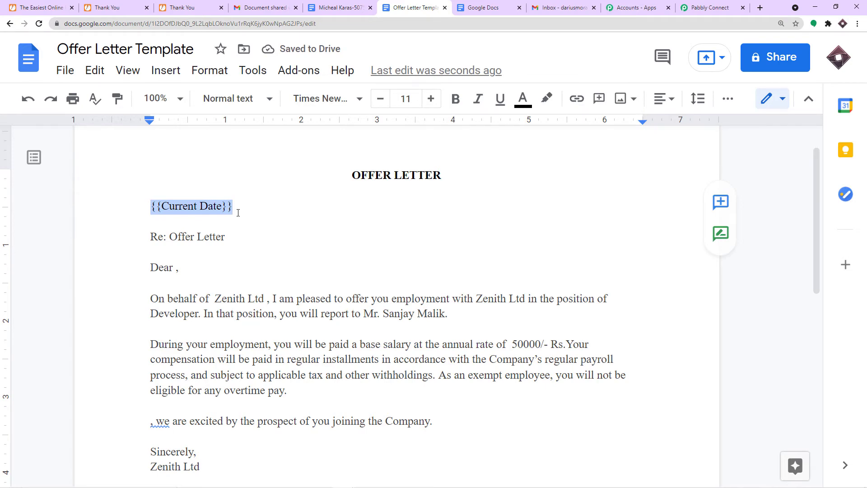
click(706, 4)
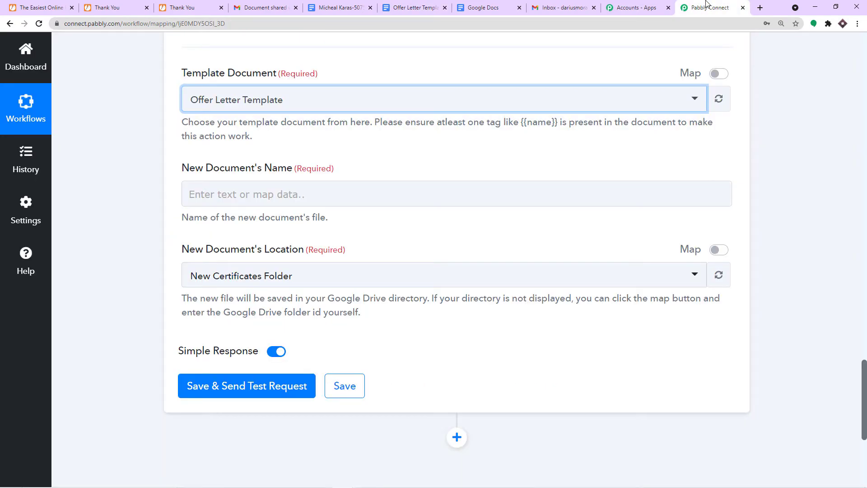
- Refresh the Template Document fields to load Current Date, then return to the template
click(718, 100)
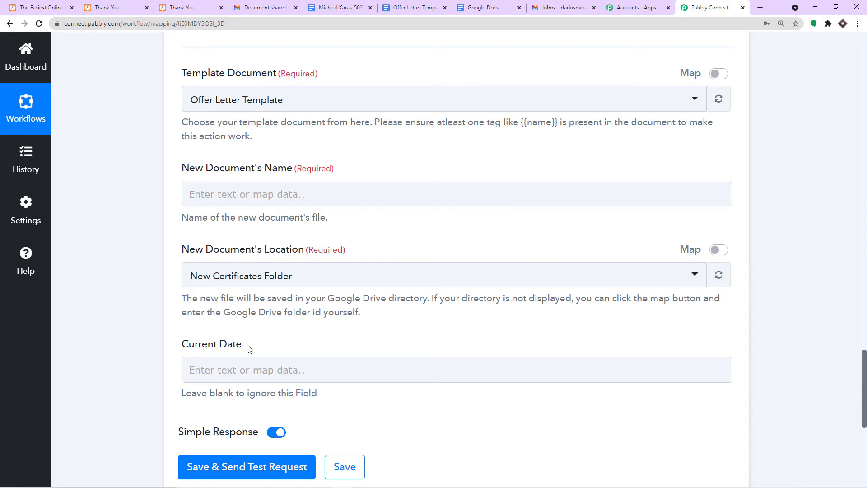
click(414, 8)
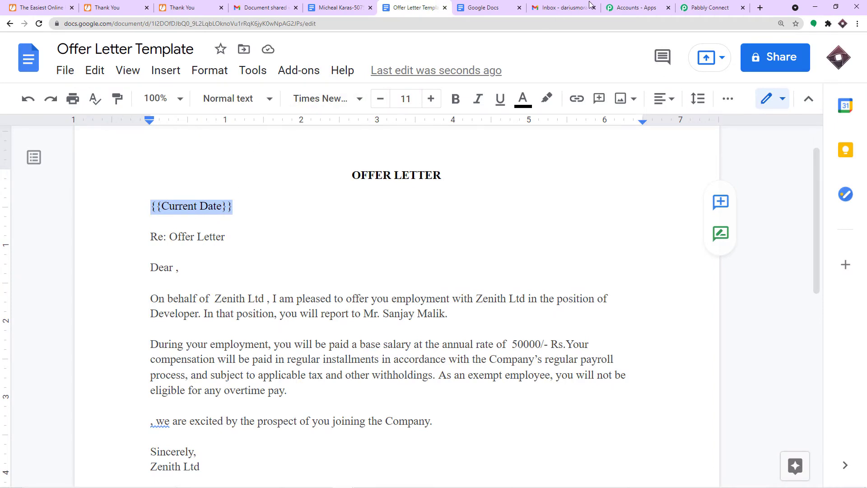
click(708, 8)
click(247, 381)
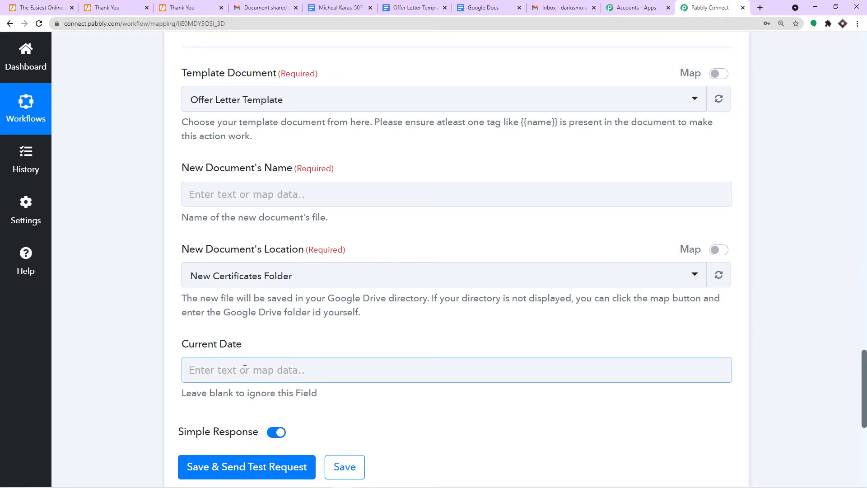
click(413, 7)
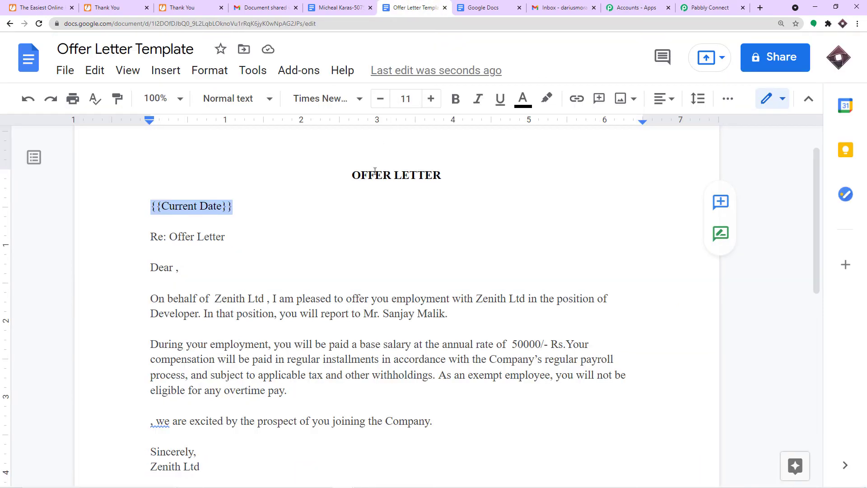
scroll(370, 189, down, 2)
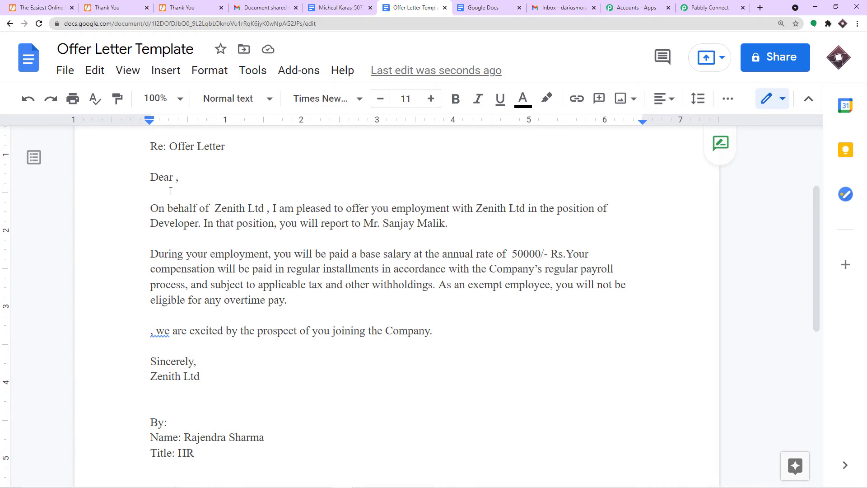
scroll(170, 191, up, 1)
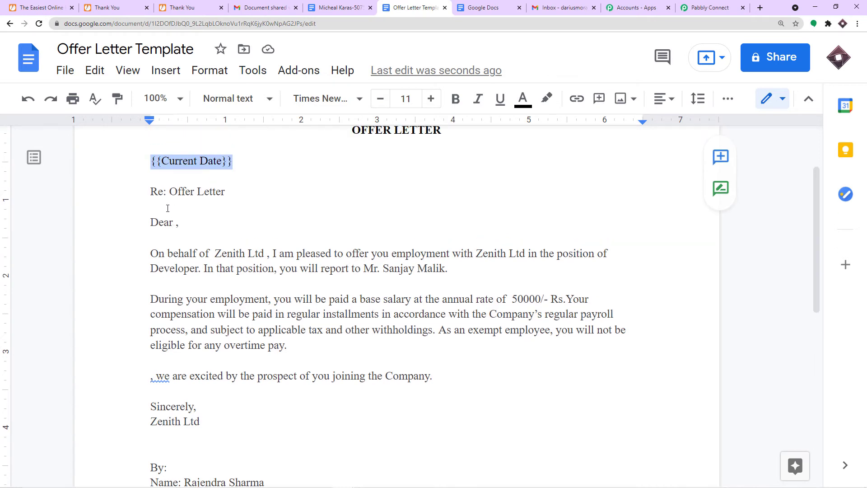
- Insert an {{Employe name}} placeholder right after 'Dear' in the greeting line
click(176, 221)
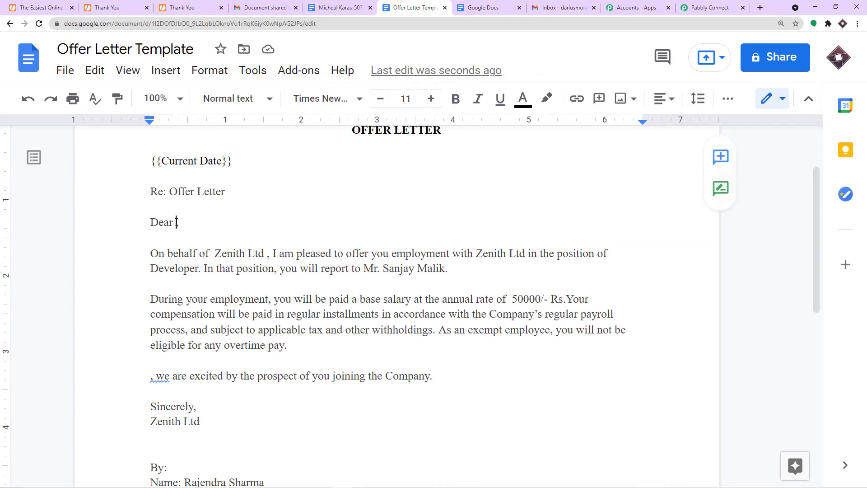
text({{}})
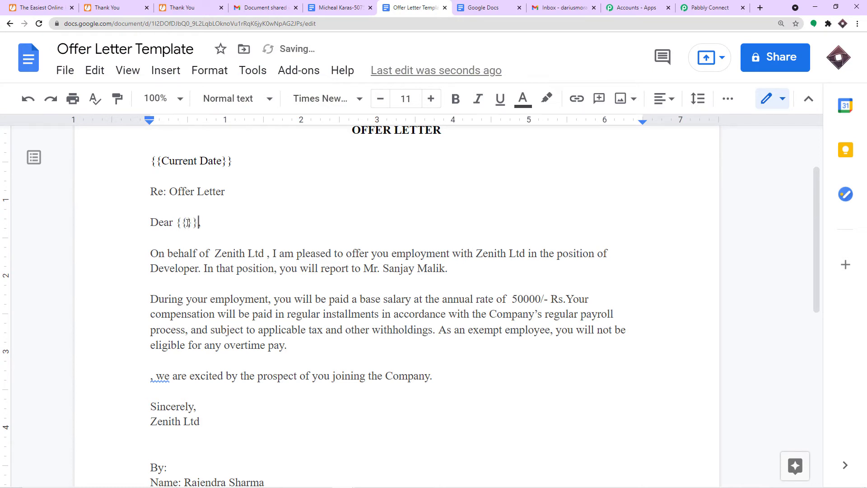
click(187, 222)
text(Employe name)
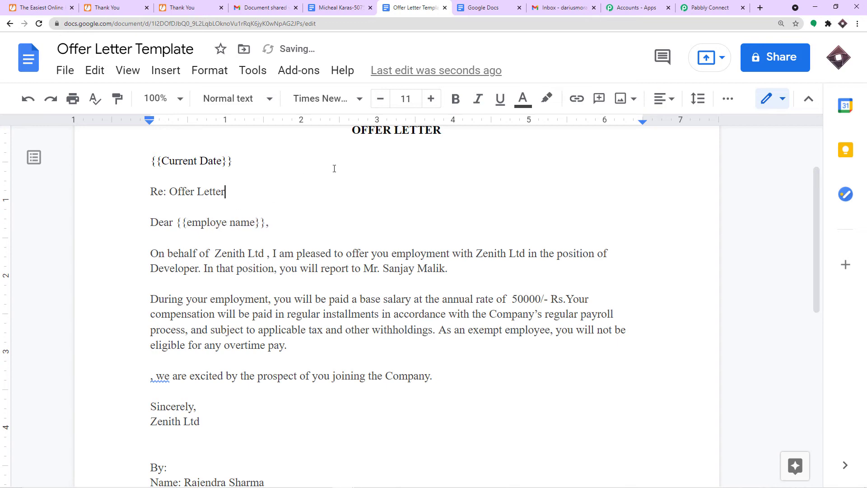
click(704, 7)
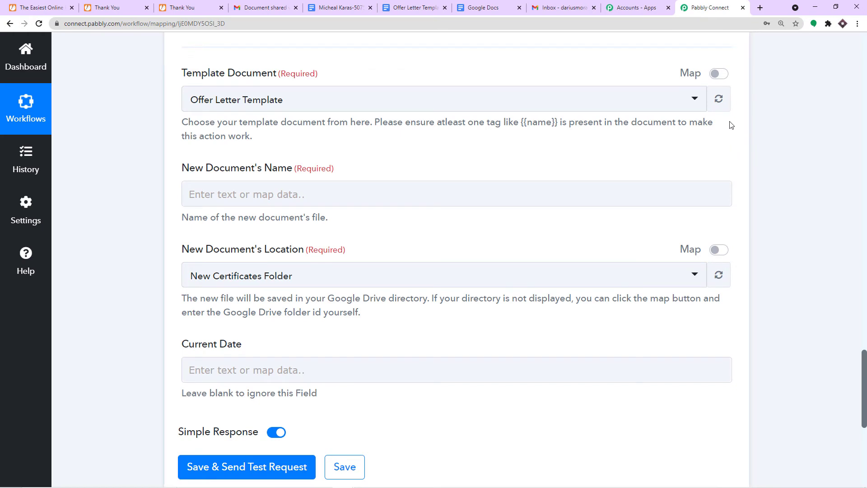
- Refresh the template fields so Employe Name appears, then return to the template document
click(725, 103)
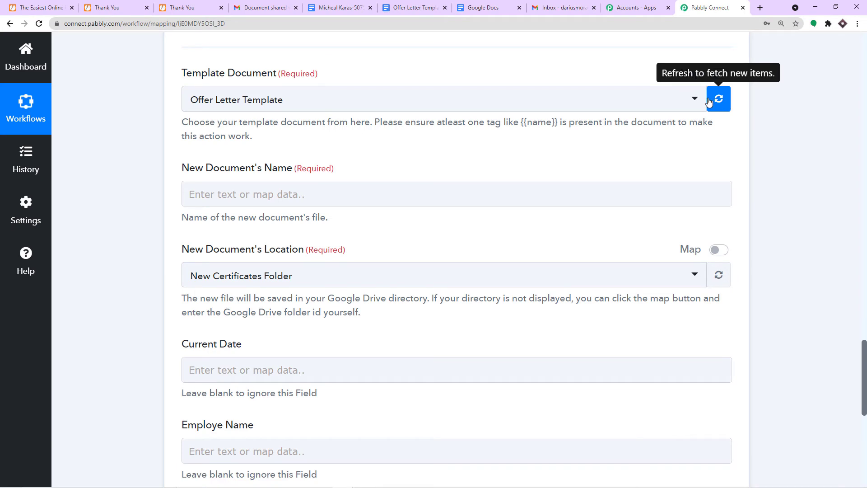
scroll(640, 163, down, 2)
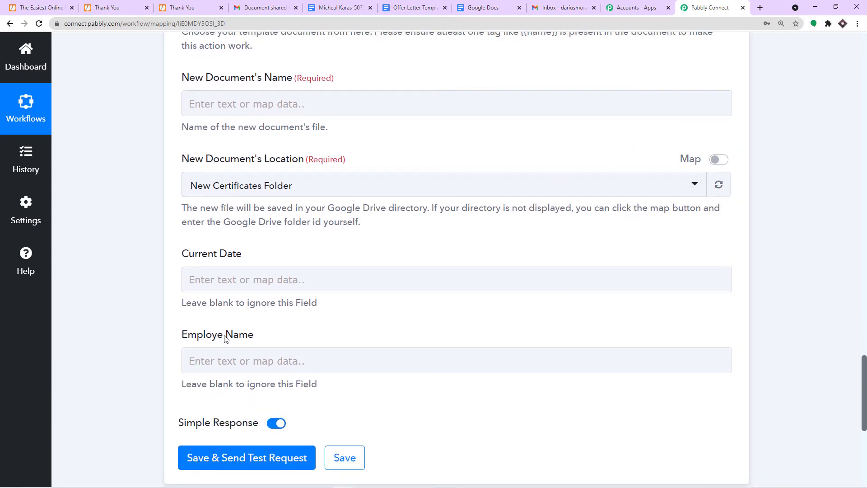
click(413, 7)
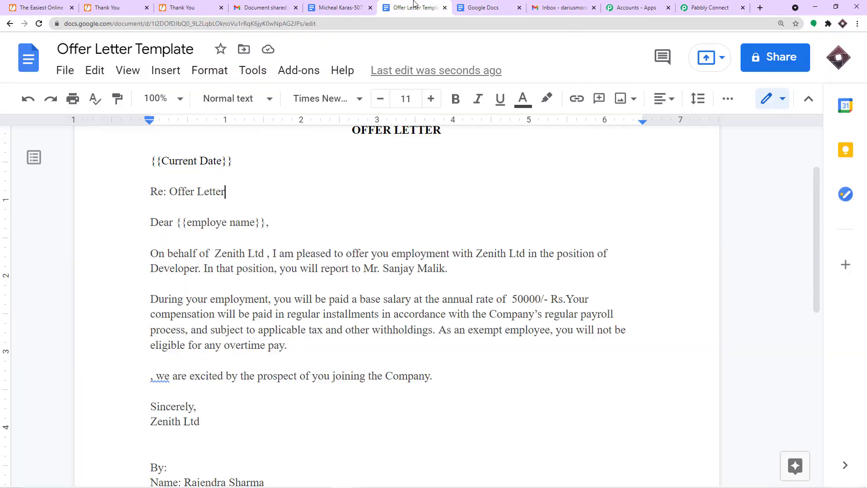
- Copy the {{employe name}} placeholder and paste it before 'we are excited' in the closing line
drag(187, 222, 255, 221)
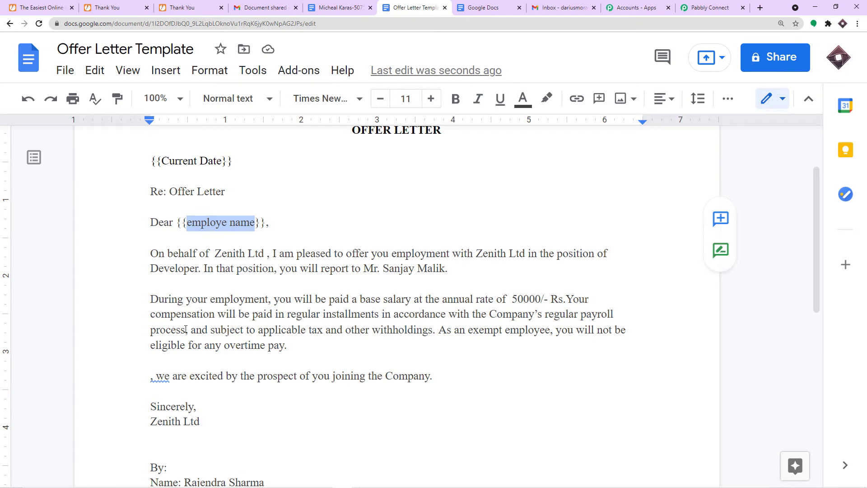
scroll(489, 297, down, 1)
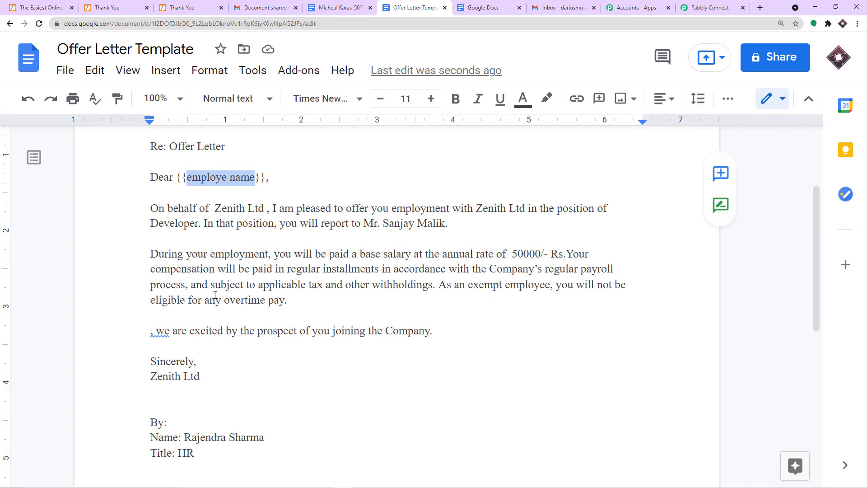
scroll(215, 295, down, 1)
scroll(252, 269, up, 1)
drag(267, 179, 179, 178)
right_click(188, 179)
click(227, 119)
click(150, 332)
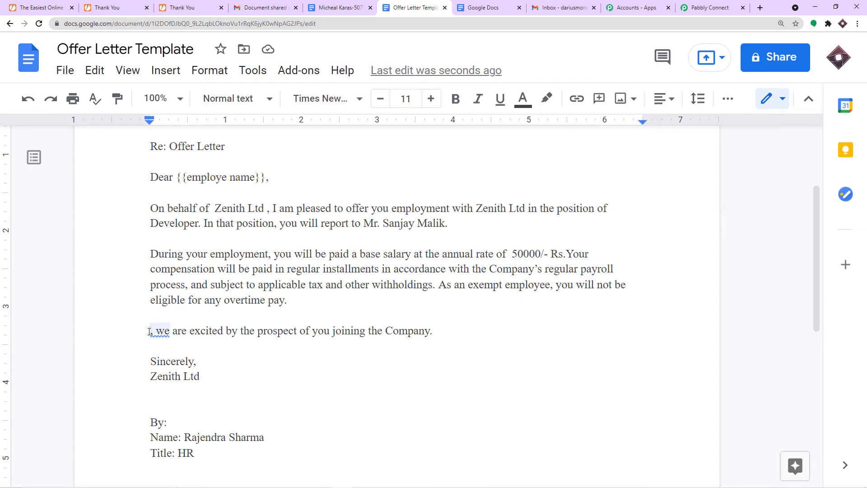
key(ctrl+v)
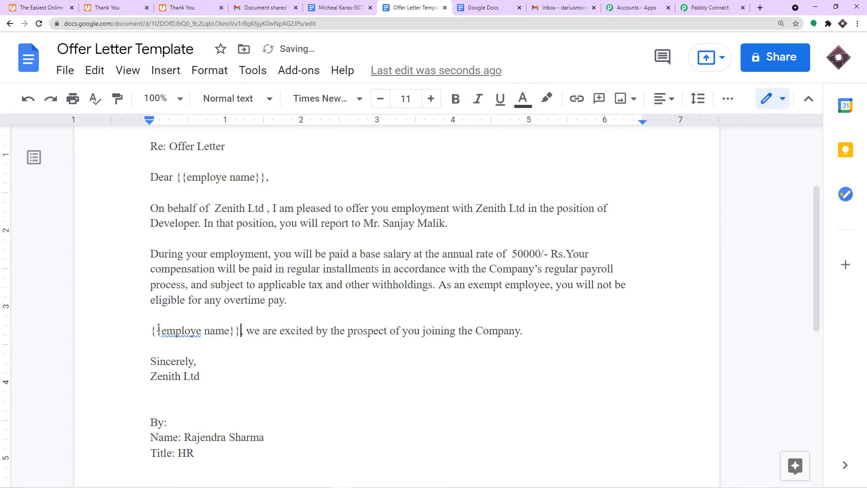
click(309, 285)
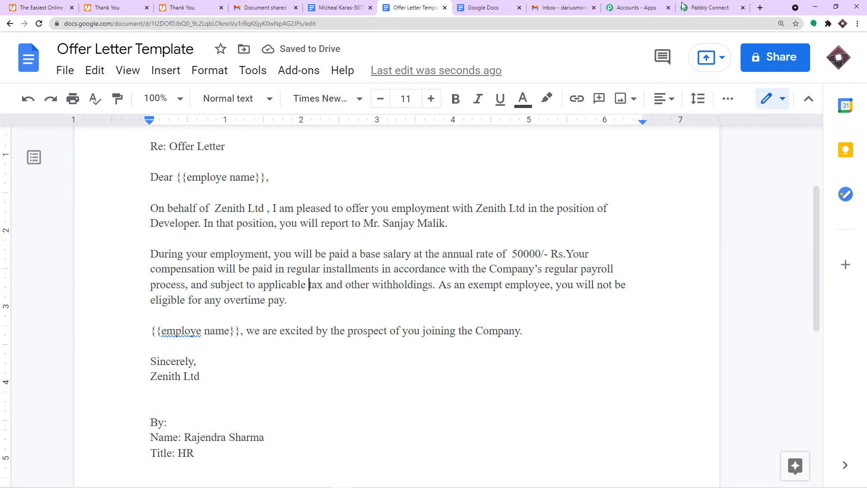
- Reload the template fields in Pabbly Connect, then place the caret in the template's employe name placeholder
click(709, 8)
scroll(718, 187, up, 2)
click(718, 99)
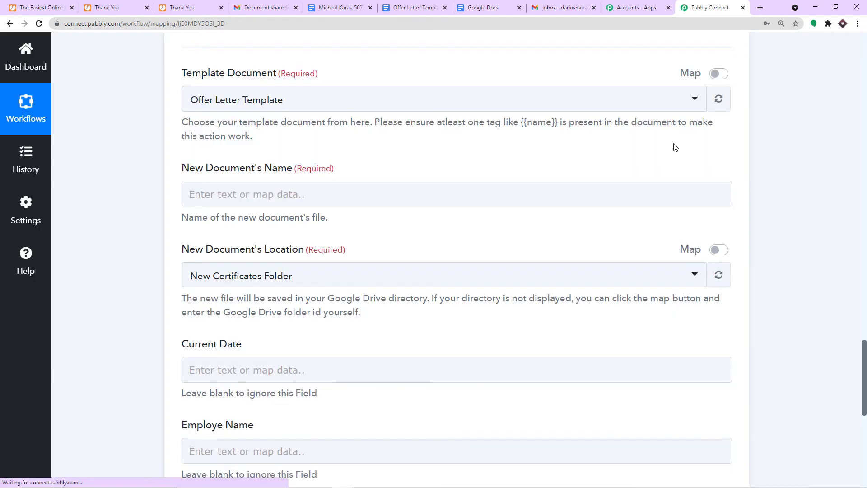
scroll(474, 160, down, 2)
click(414, 6)
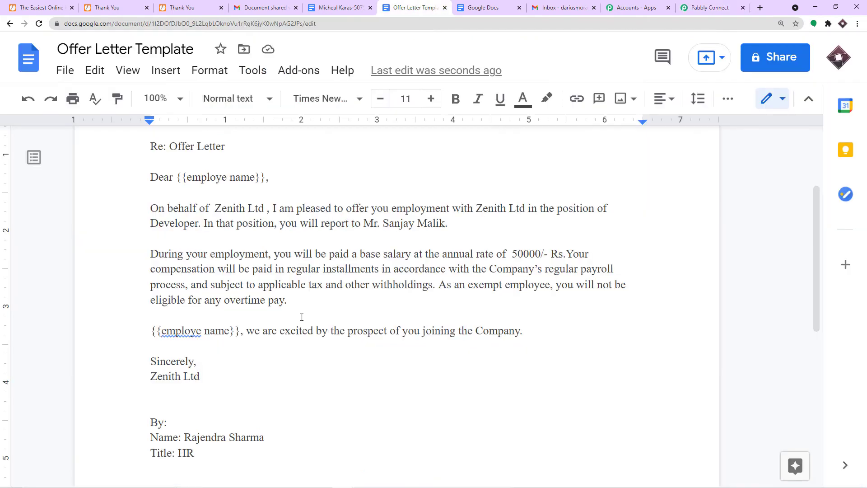
scroll(216, 194, up, 1)
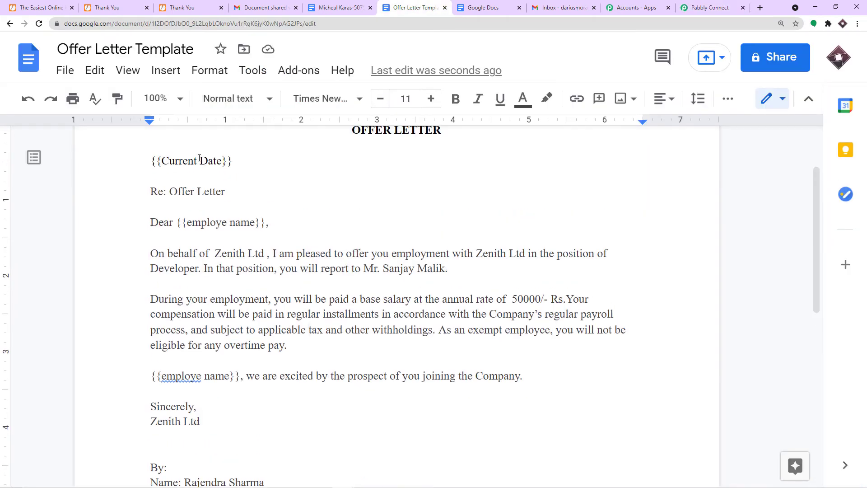
click(226, 222)
- Check the generated offer letter's filled date 16-09-2021 and employee name, then return to the mapping form
click(332, 8)
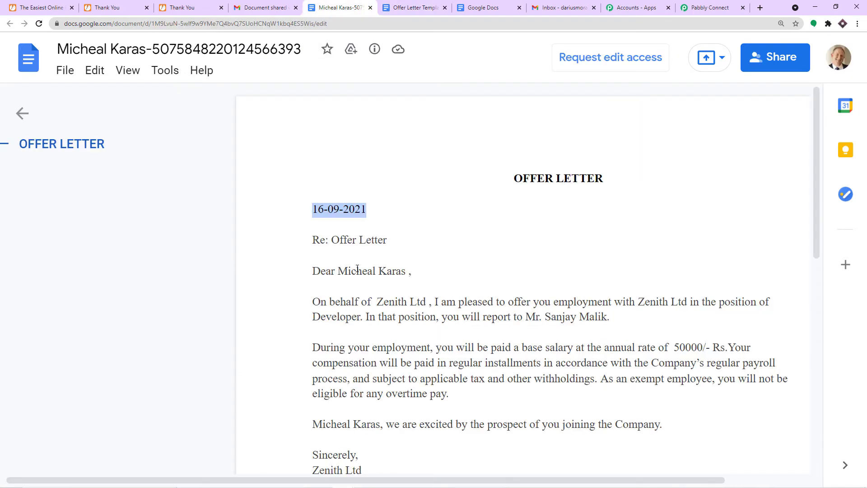
scroll(357, 269, down, 1)
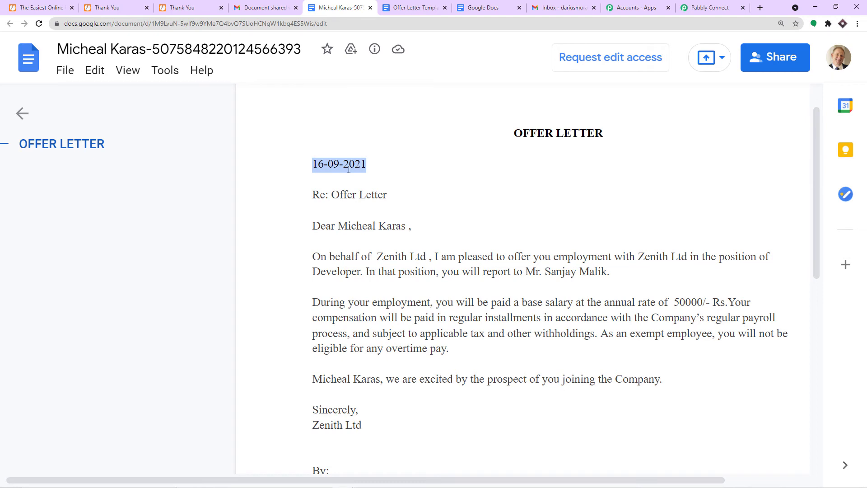
drag(338, 225, 406, 225)
scroll(360, 318, down, 1)
drag(382, 337, 277, 339)
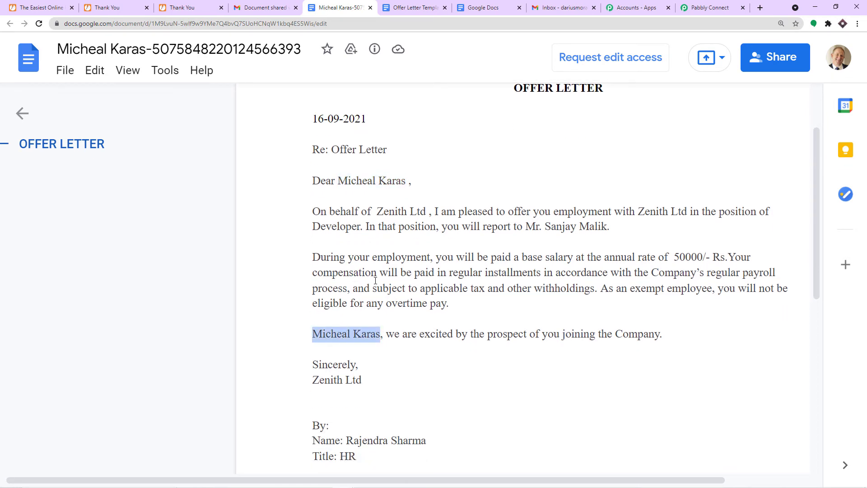
click(710, 7)
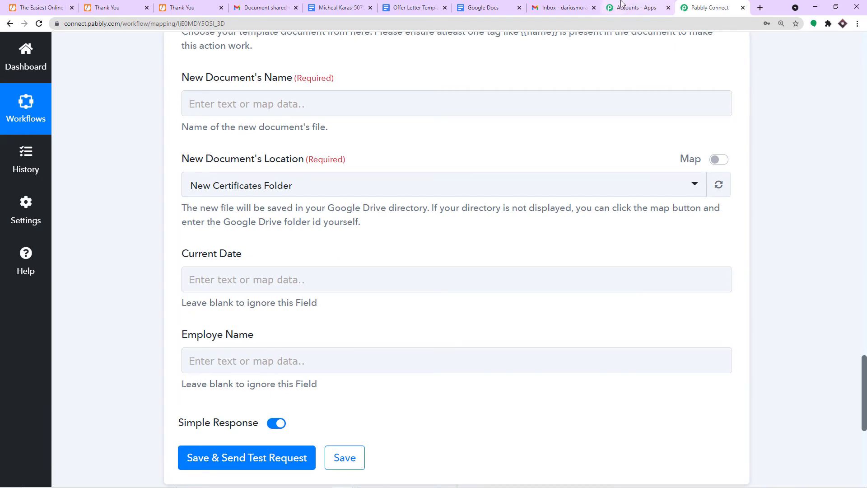
- Fix both name placeholders to {{employee name}}: add an 'e' to one, accept the spelling suggestion for the other
click(496, 8)
click(431, 7)
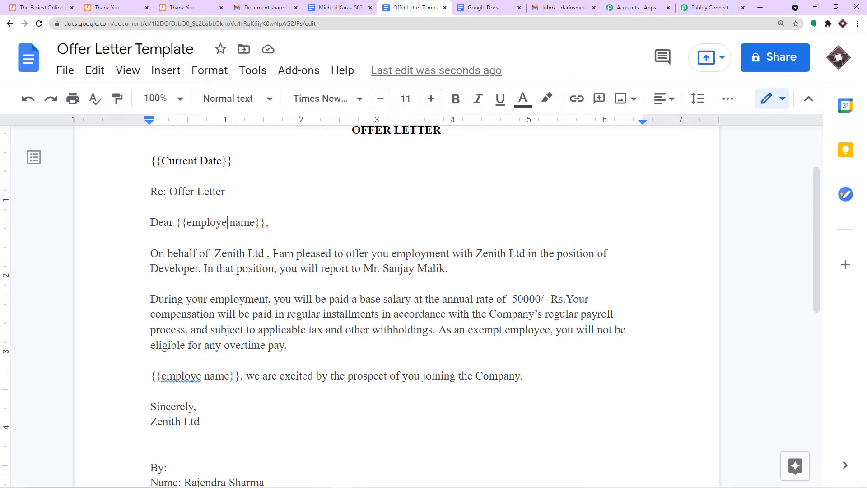
text(e)
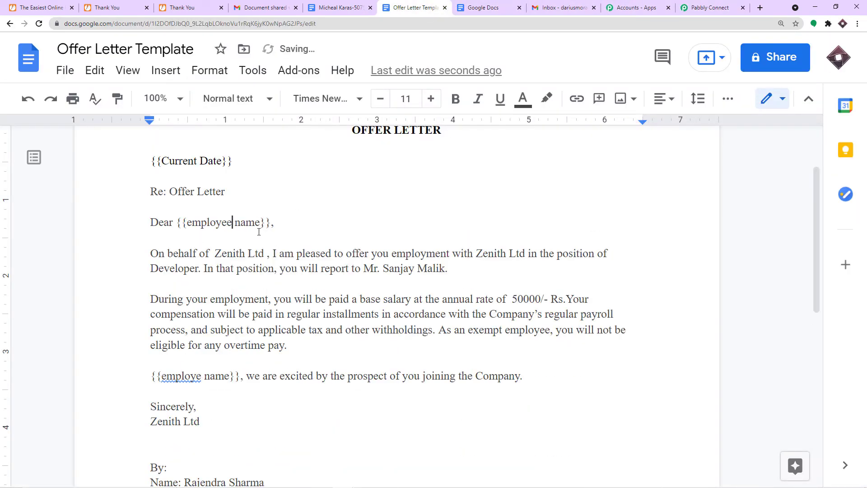
click(201, 375)
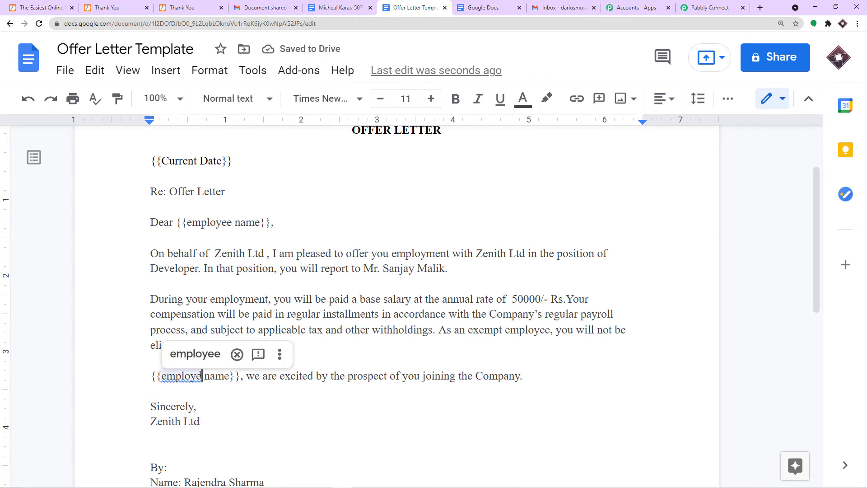
click(196, 354)
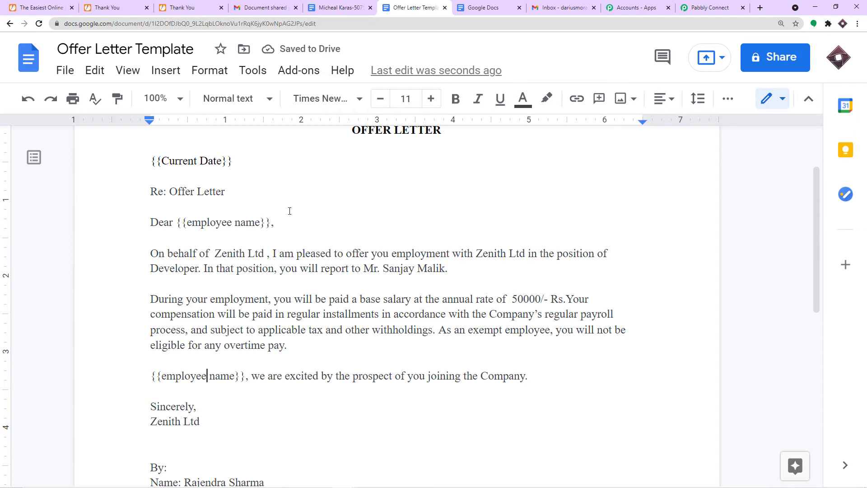
click(710, 7)
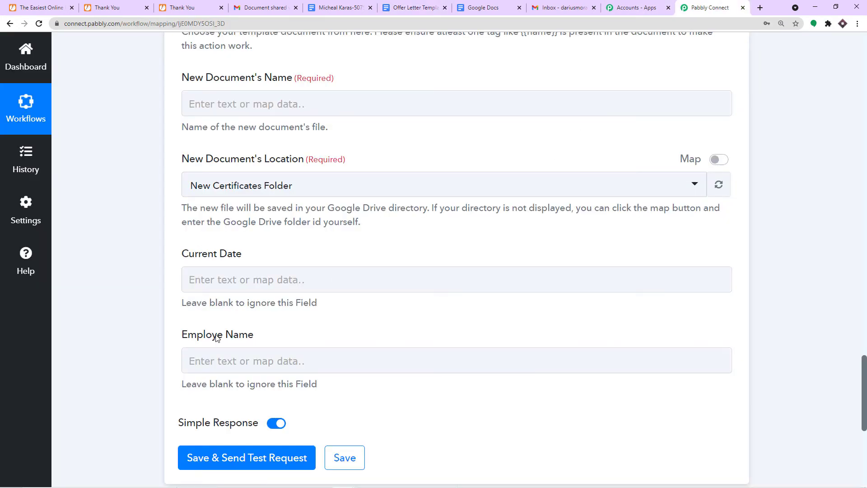
- Reload the Template Document's placeholders so the corrected Employee Name field replaces Employe Name
scroll(255, 302, up, 3)
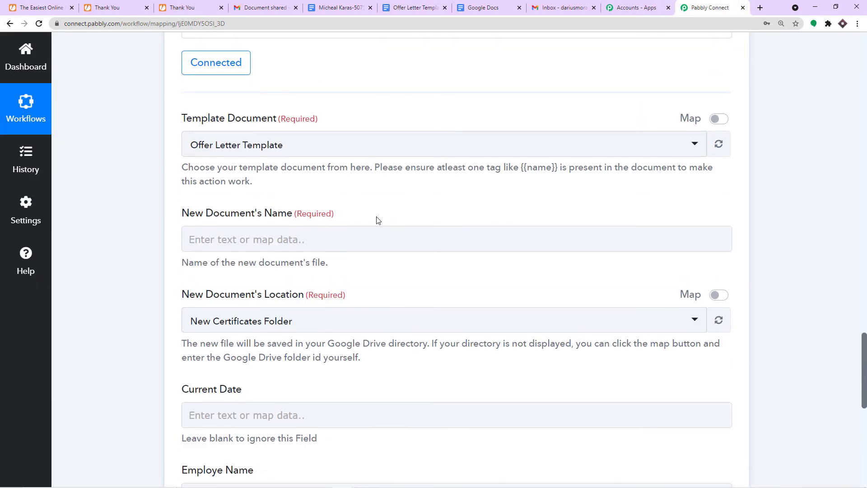
click(719, 144)
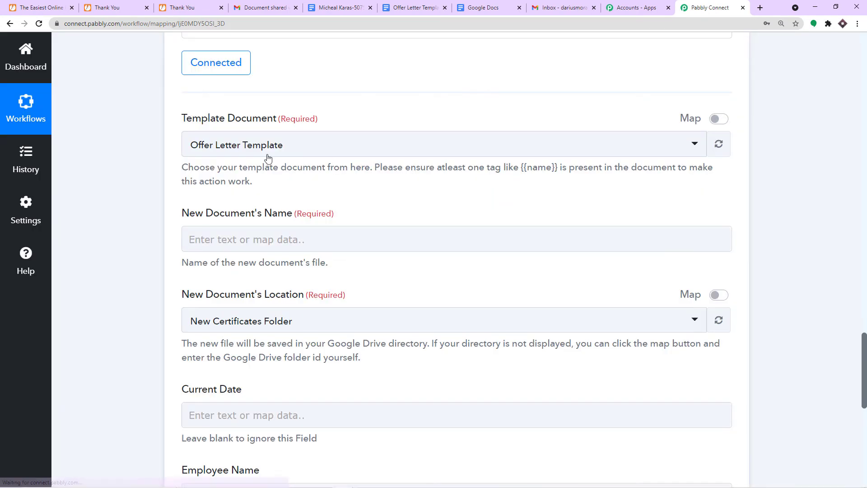
scroll(319, 204, down, 2)
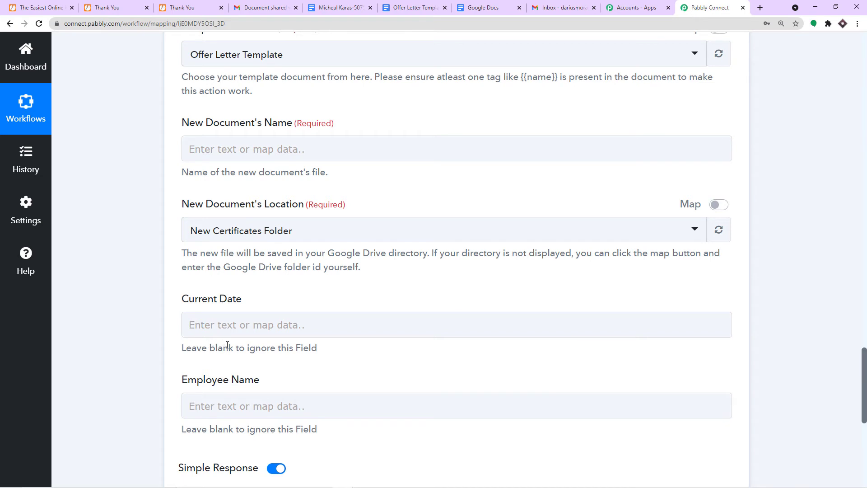
scroll(227, 345, up, 2)
click(270, 238)
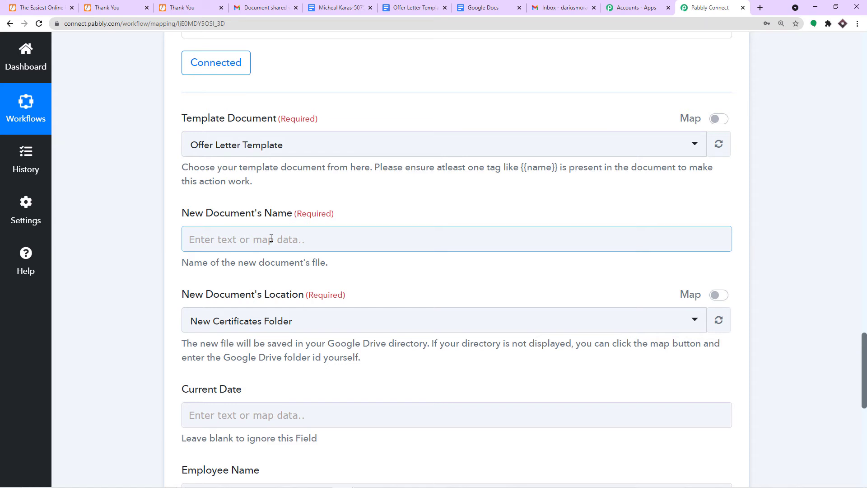
click(271, 239)
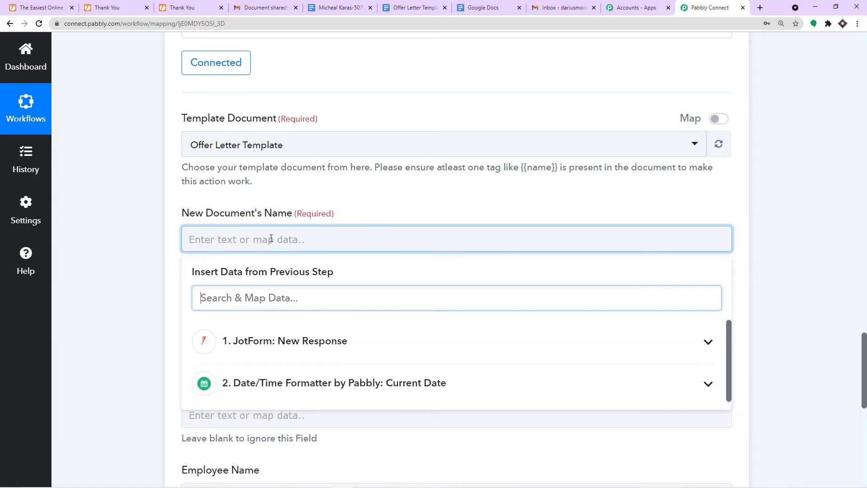
- Map New Document's Name to JotForm Q5 FullName, ' - ', and Q10 PhoneNumber
click(250, 340)
scroll(293, 378, down, 1)
scroll(310, 378, down, 3)
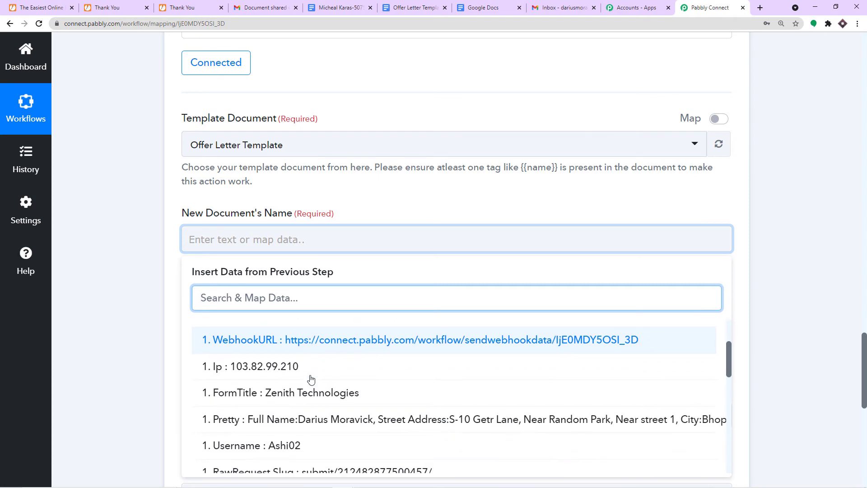
scroll(316, 388, down, 1)
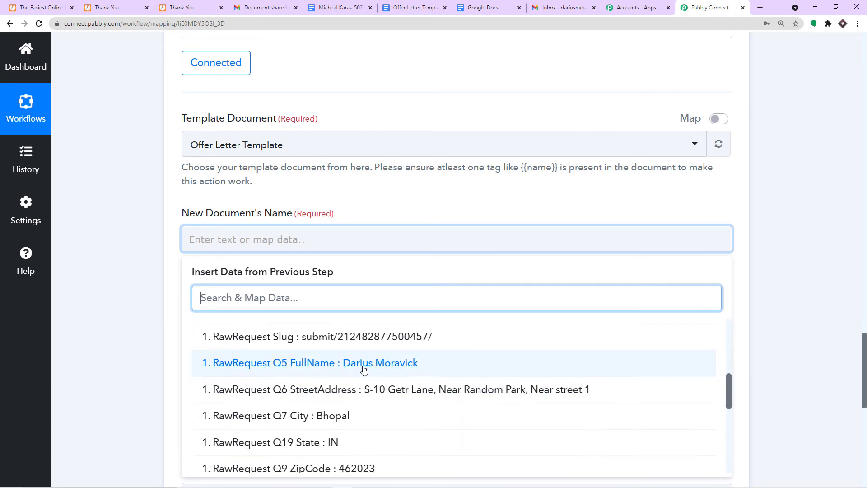
click(361, 363)
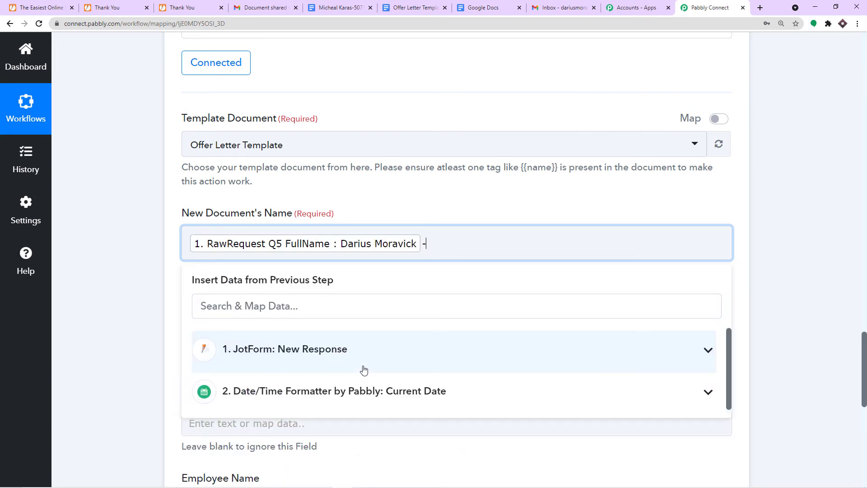
click(316, 354)
scroll(357, 366, down, 3)
scroll(359, 369, down, 4)
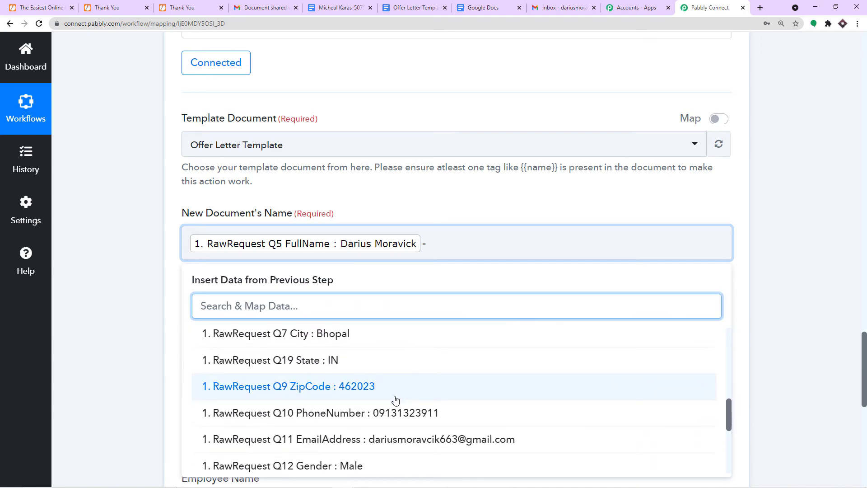
scroll(395, 400, down, 2)
click(397, 363)
click(479, 200)
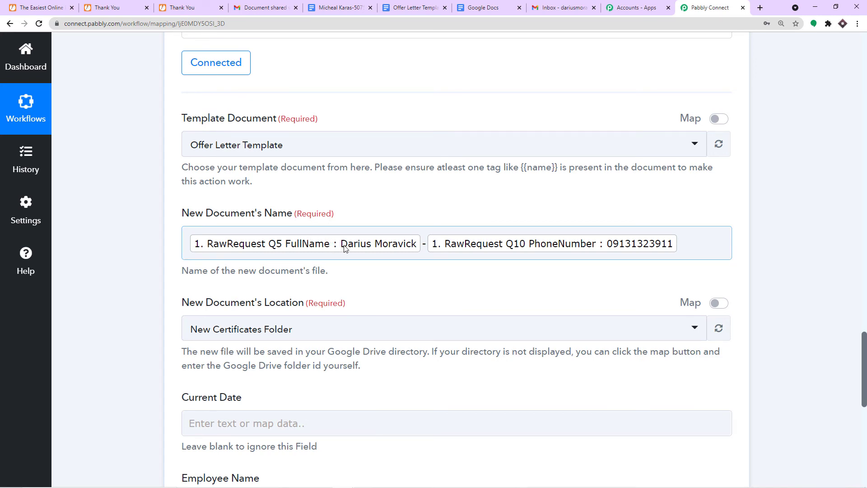
click(489, 3)
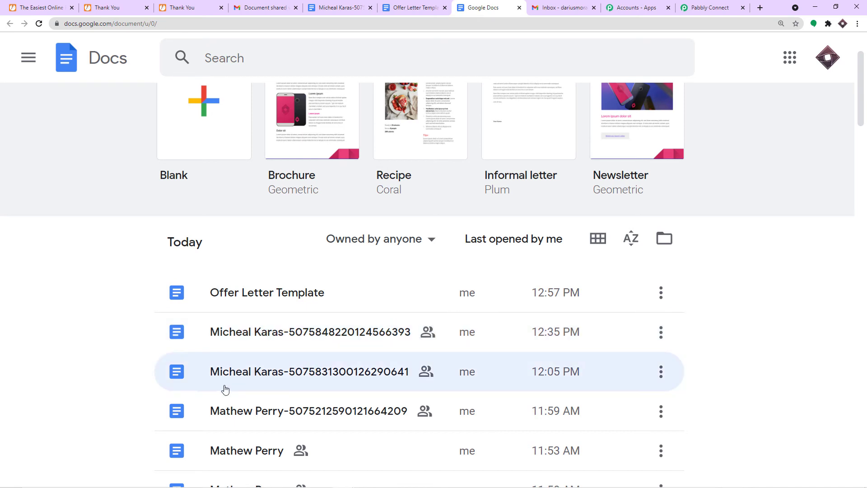
- Review the generated offer letters and the Offer Letter Template, then return to the Pabbly workflow
scroll(367, 387, down, 1)
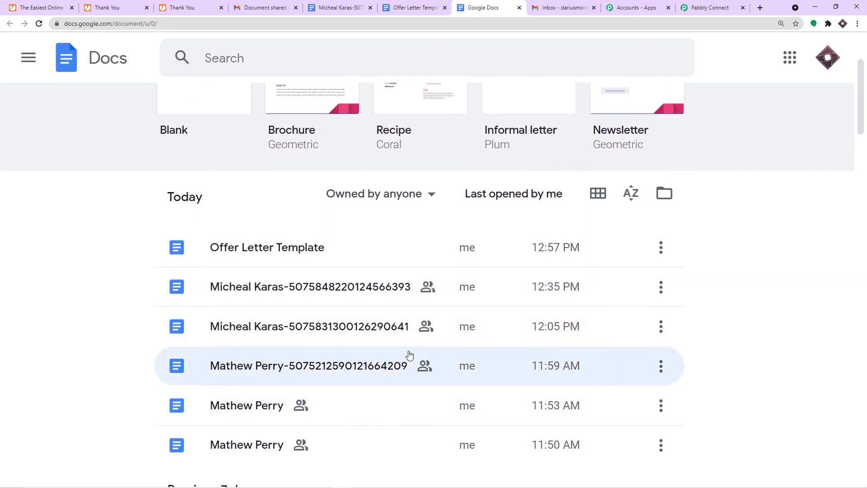
scroll(368, 381, up, 3)
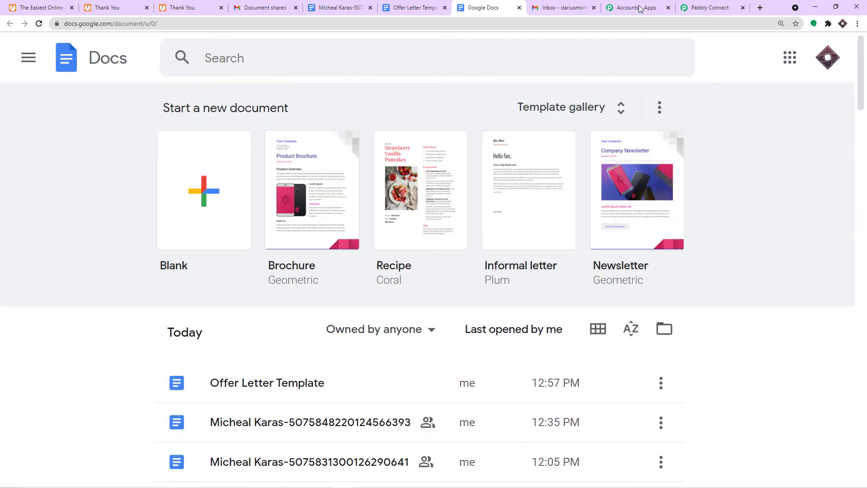
click(424, 10)
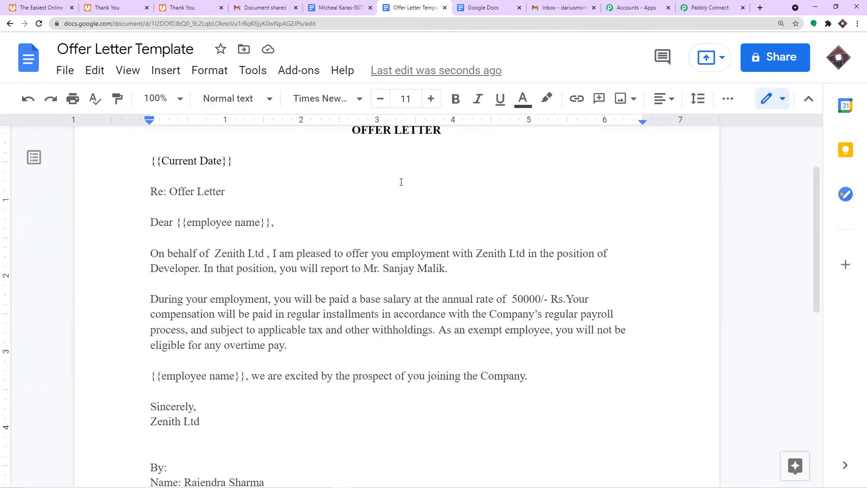
click(714, 5)
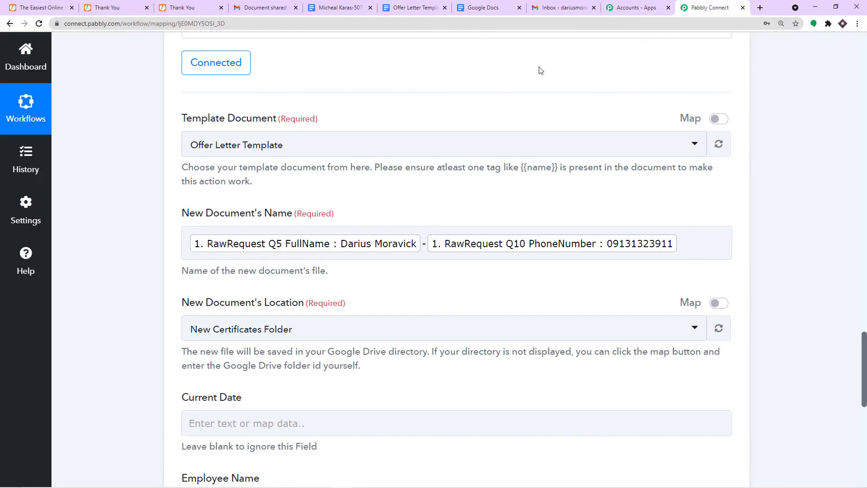
click(377, 247)
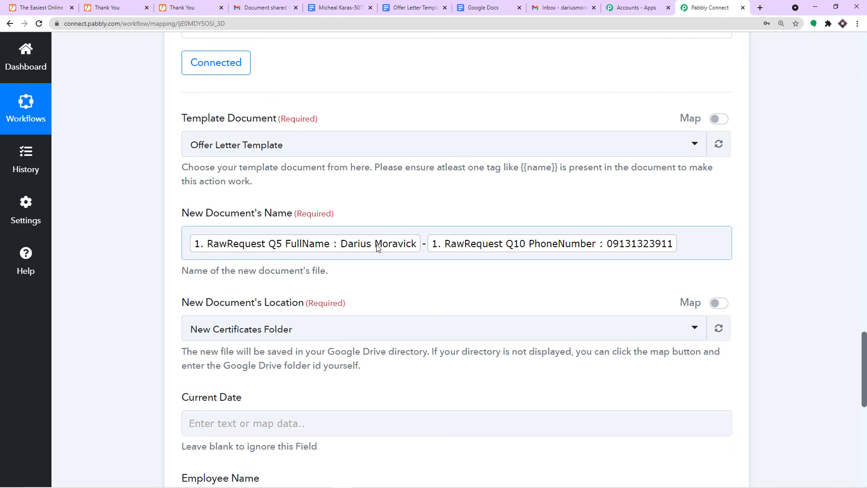
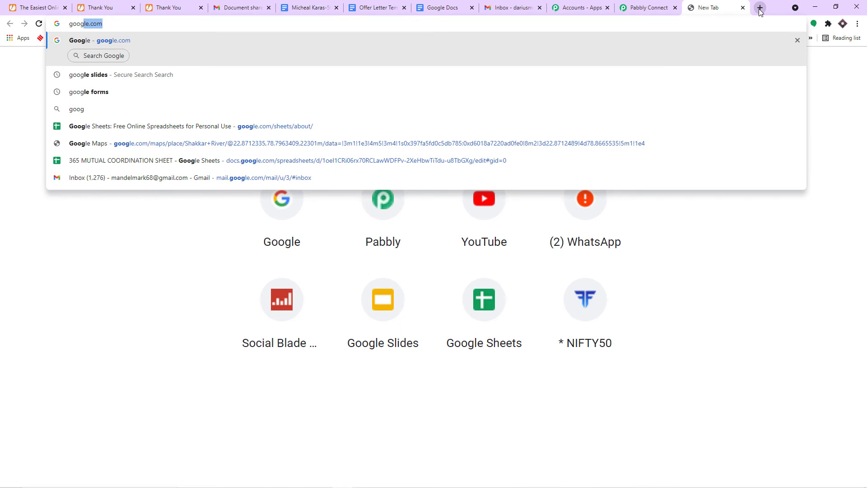
- Search the web for 'google drive' and open the Google Drive sign-in result
text(gle dr)
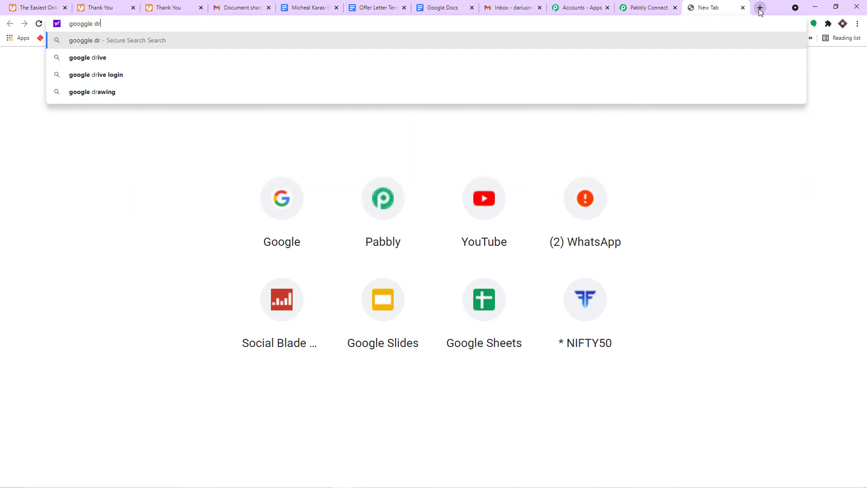
click(125, 57)
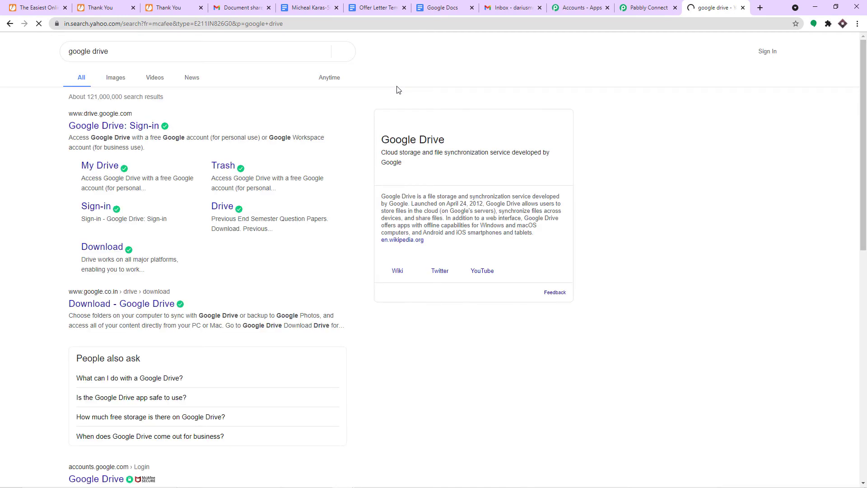
click(133, 128)
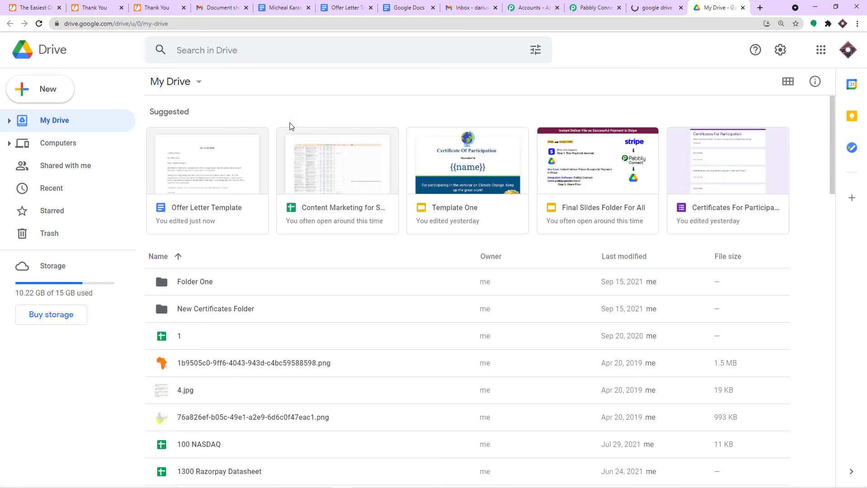
- Check which folders the Pabbly Location dropdown offers for the new document
click(593, 4)
scroll(457, 219, down, 4)
scroll(474, 196, up, 2)
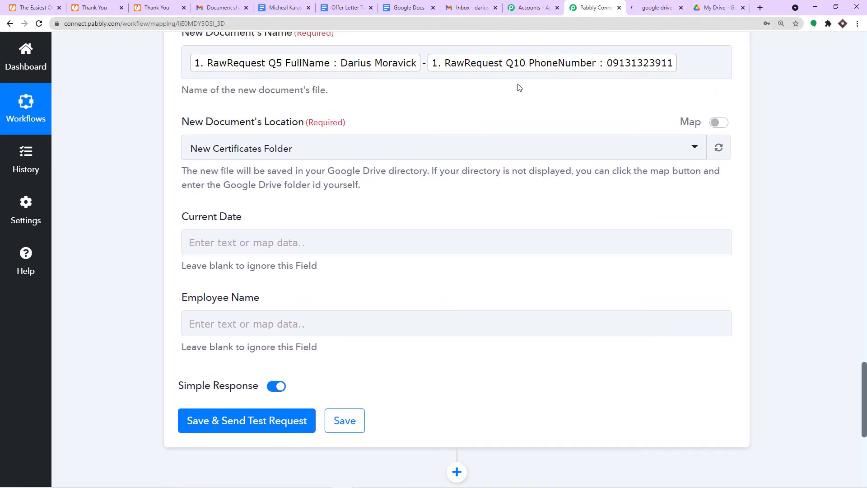
click(306, 151)
scroll(333, 242, down, 2)
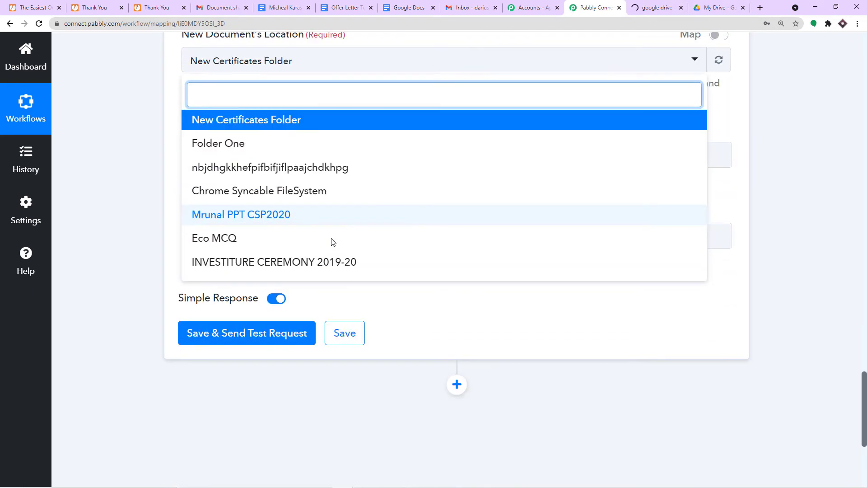
scroll(333, 242, down, 2)
- Return to the My Drive tab and close the leftover search results tab
click(721, 5)
scroll(414, 284, down, 4)
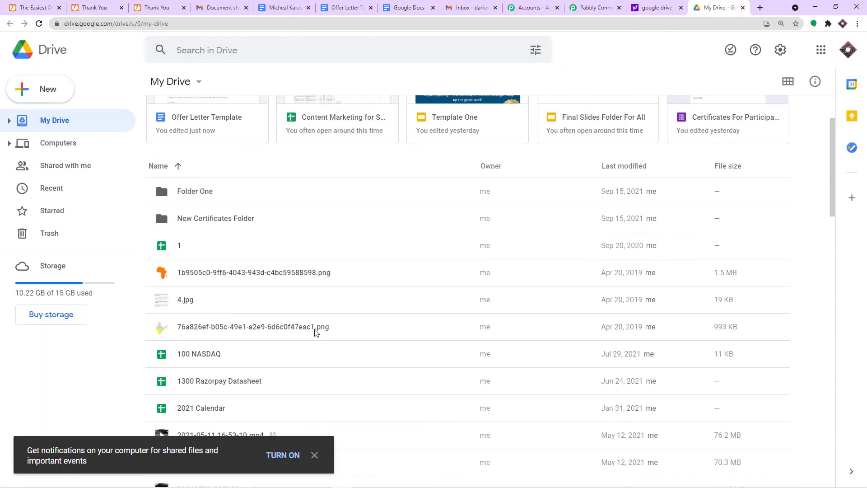
scroll(313, 331, up, 4)
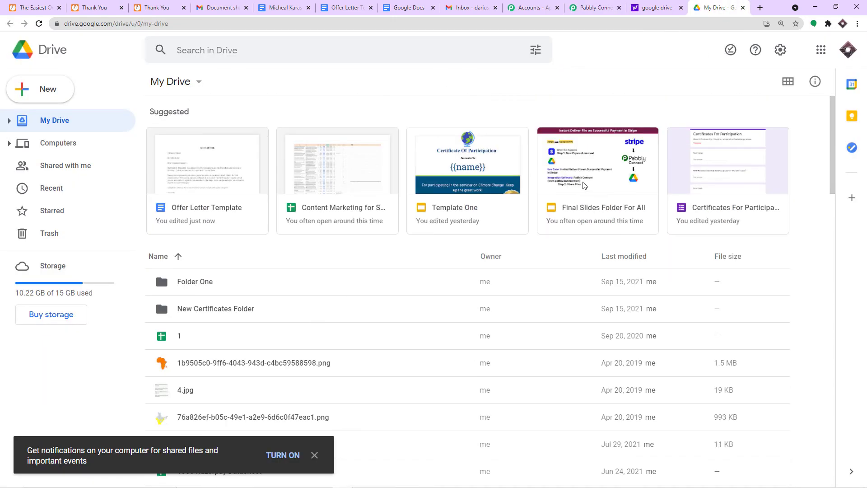
click(681, 8)
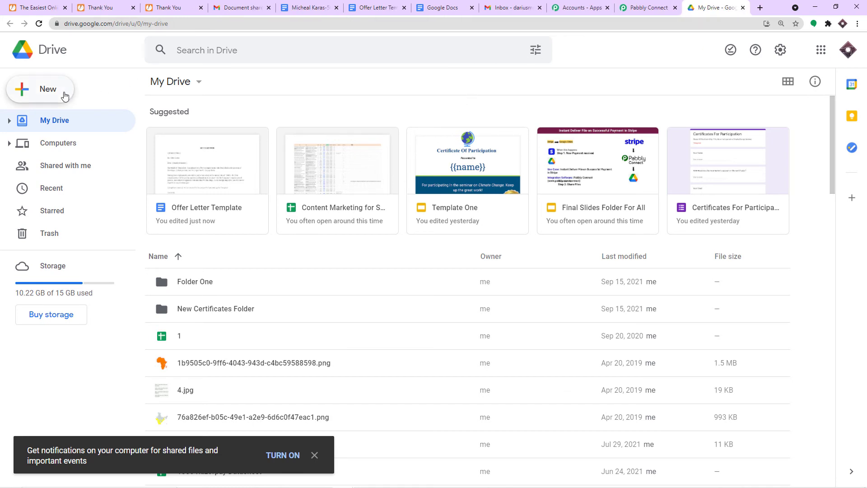
- Create a folder named 'Offer Letter Folder' in My Drive, open it, then return to My Drive
click(64, 96)
click(65, 93)
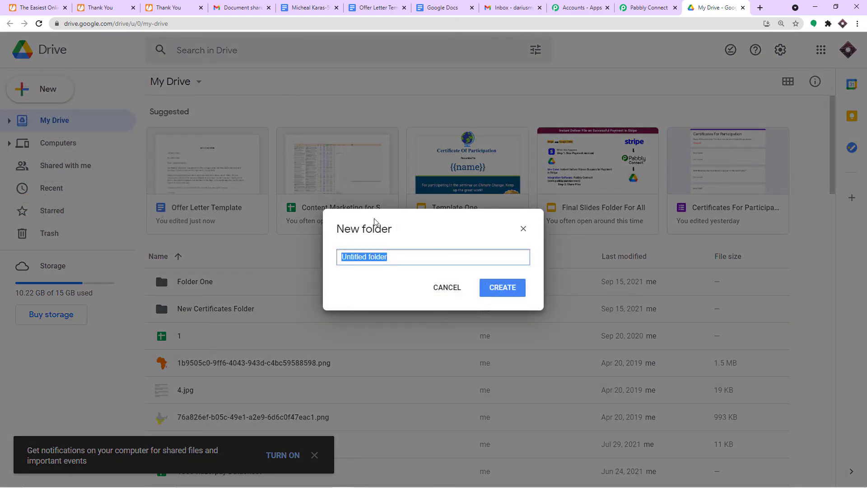
key(BackSpace)
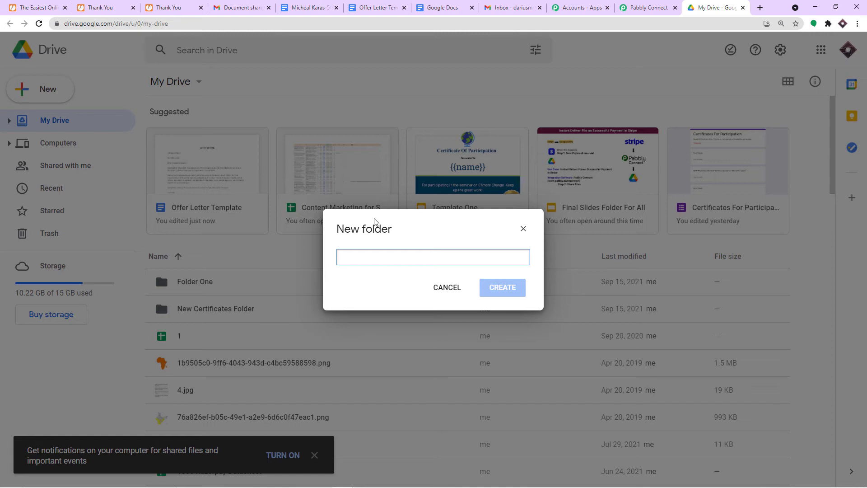
text(Offer Letter Folder)
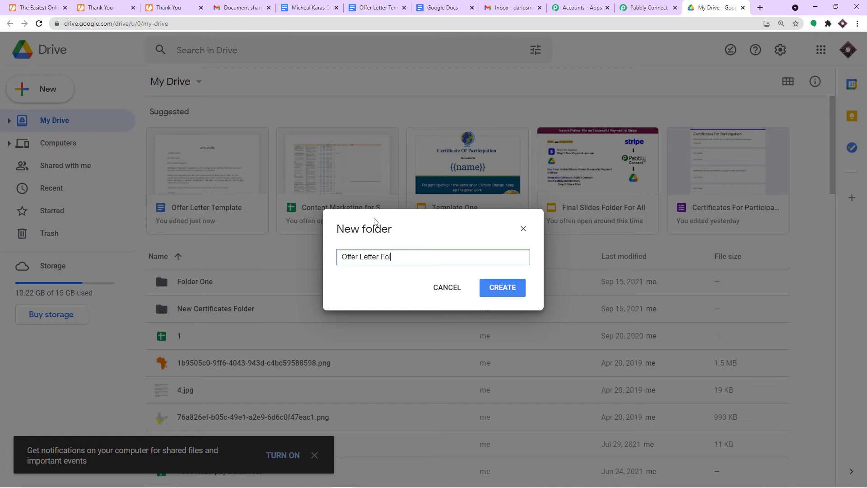
click(515, 290)
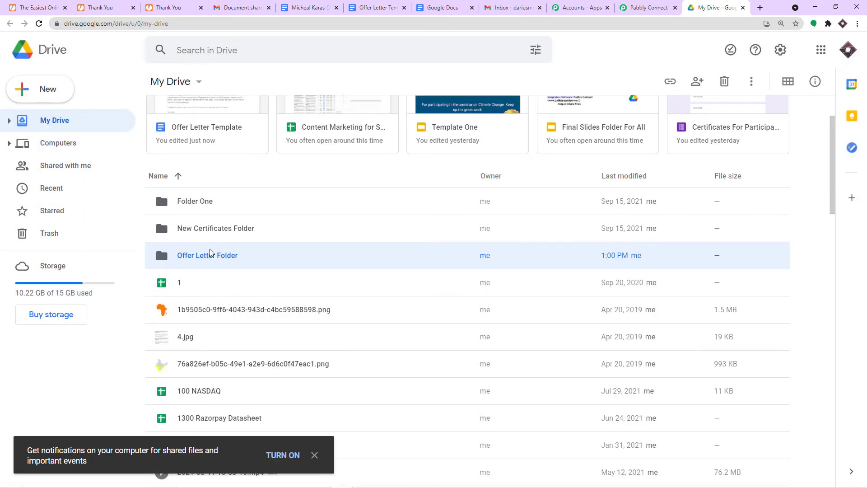
double_click(228, 256)
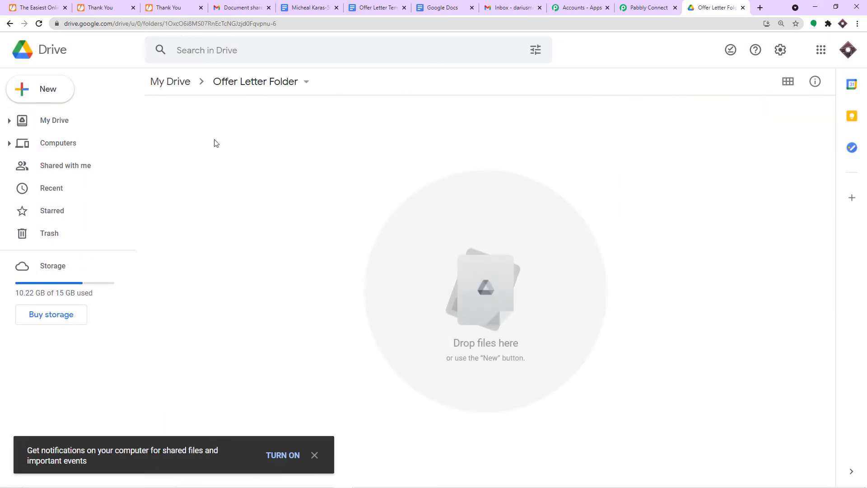
click(9, 23)
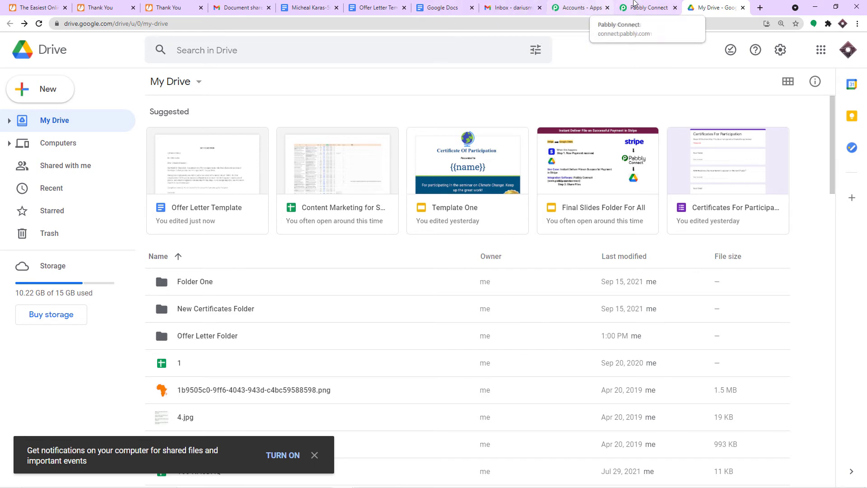
- Reload the Location folder list and set the document location to Offer Letter Folder
click(645, 8)
click(779, 231)
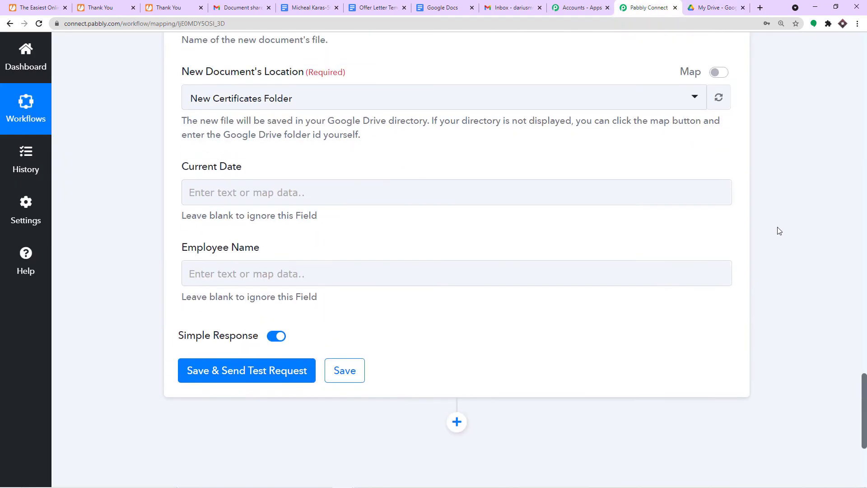
click(718, 193)
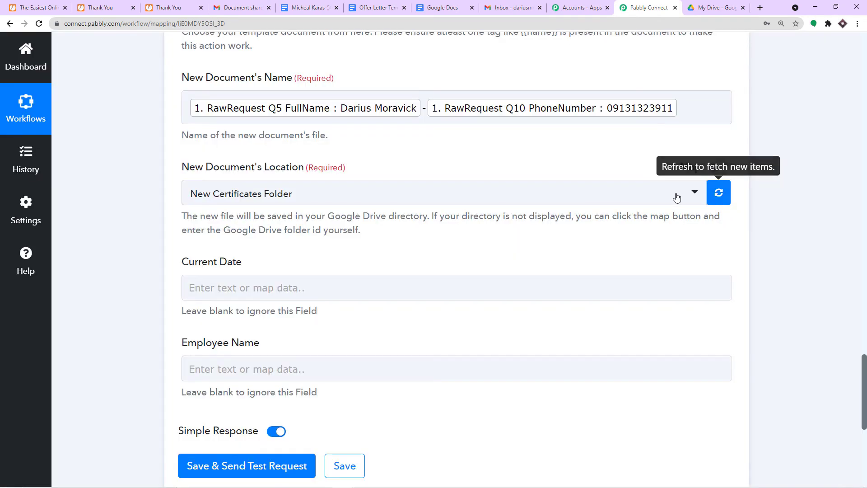
click(660, 194)
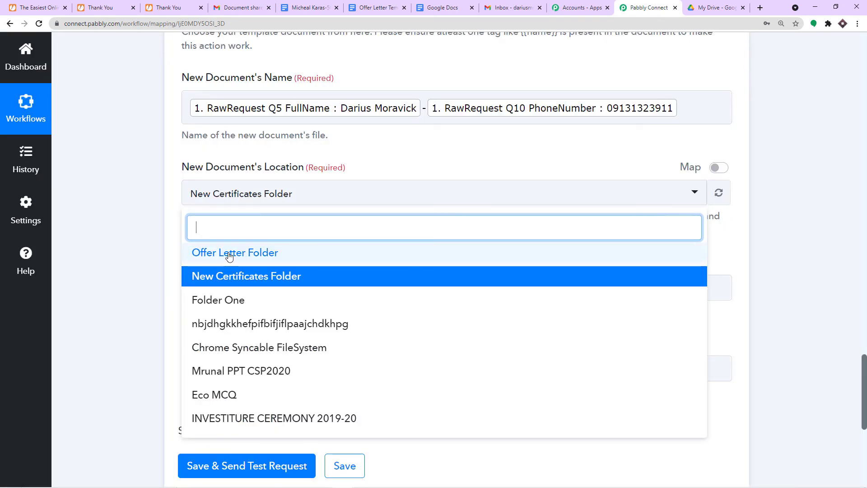
click(230, 253)
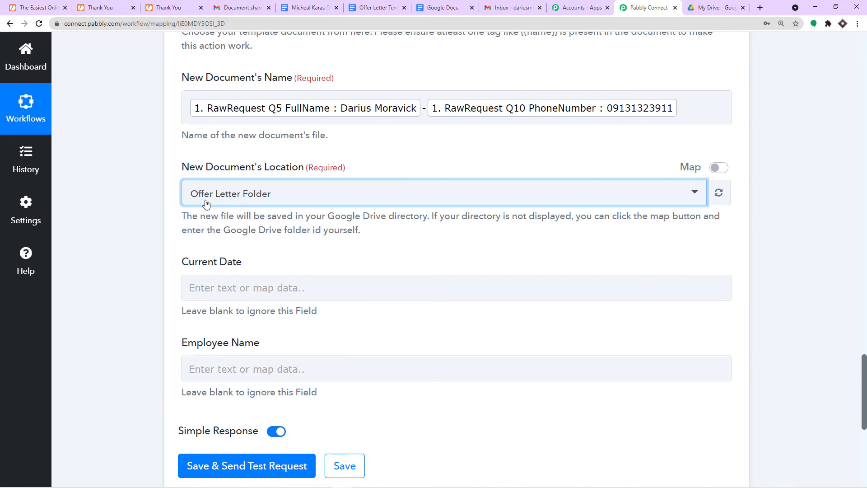
scroll(262, 203, down, 1)
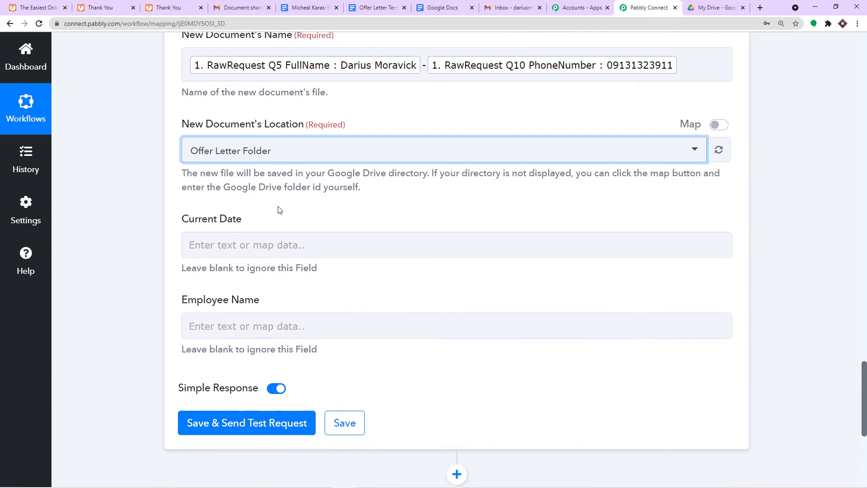
click(372, 5)
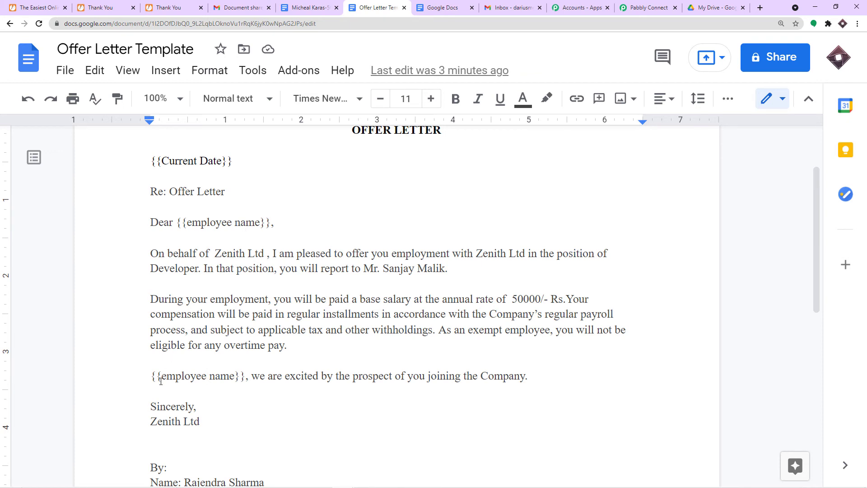
- Map Current Date to the Date/Time Formatter's formatted date, 16-09-2021
click(637, 6)
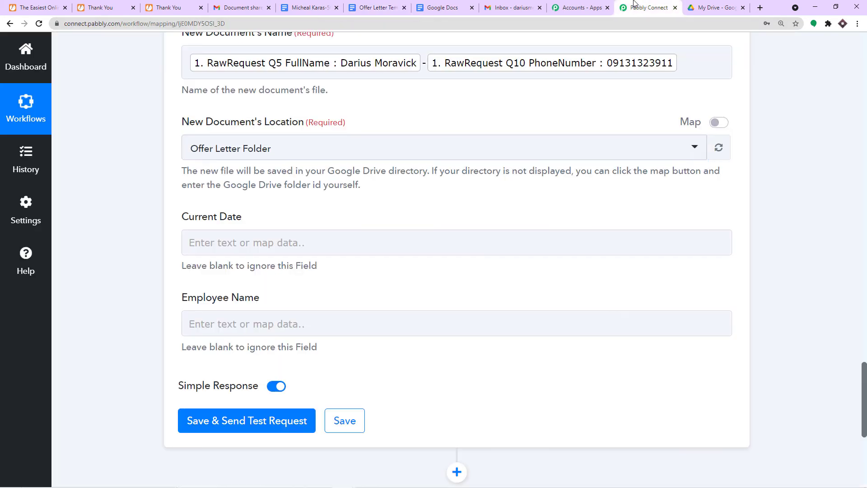
click(210, 243)
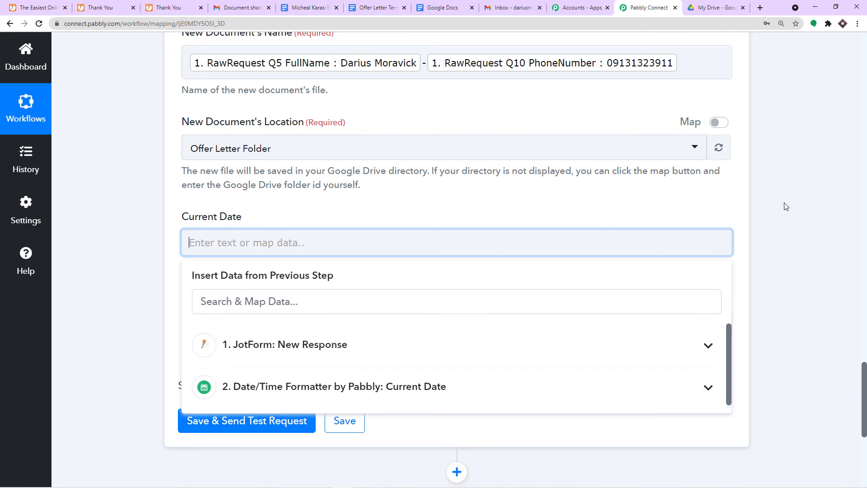
scroll(767, 193, up, 10)
scroll(767, 193, up, 5)
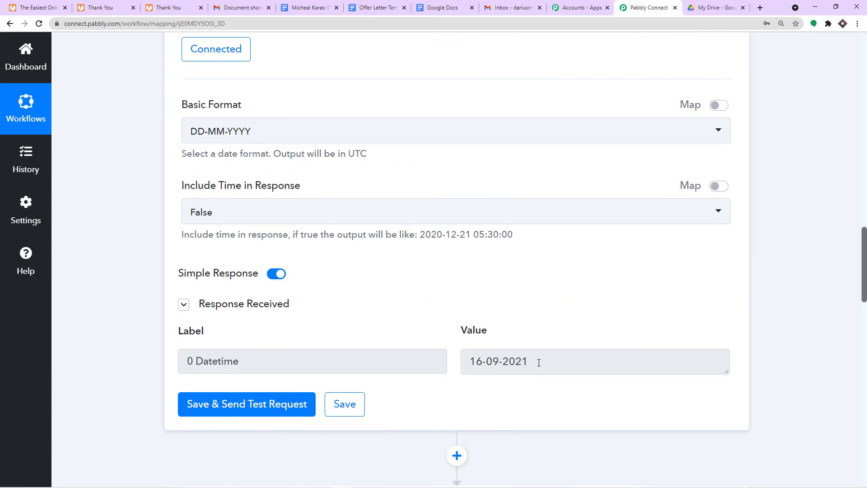
drag(540, 361, 436, 363)
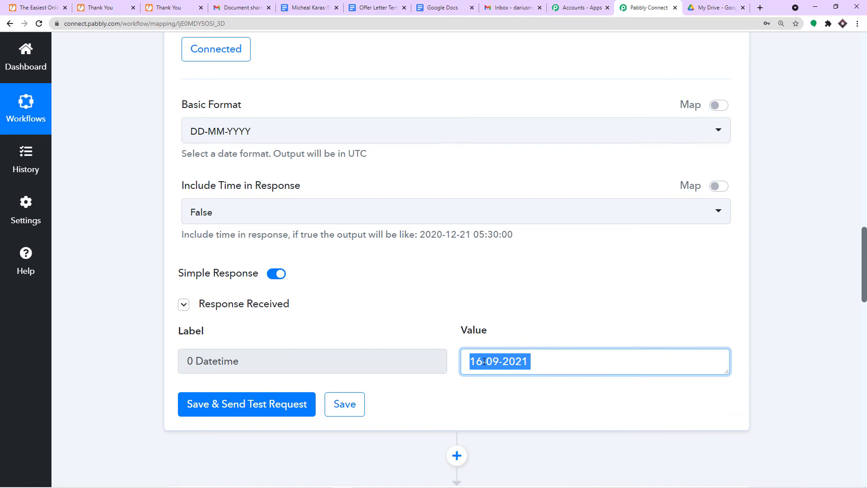
scroll(551, 296, down, 14)
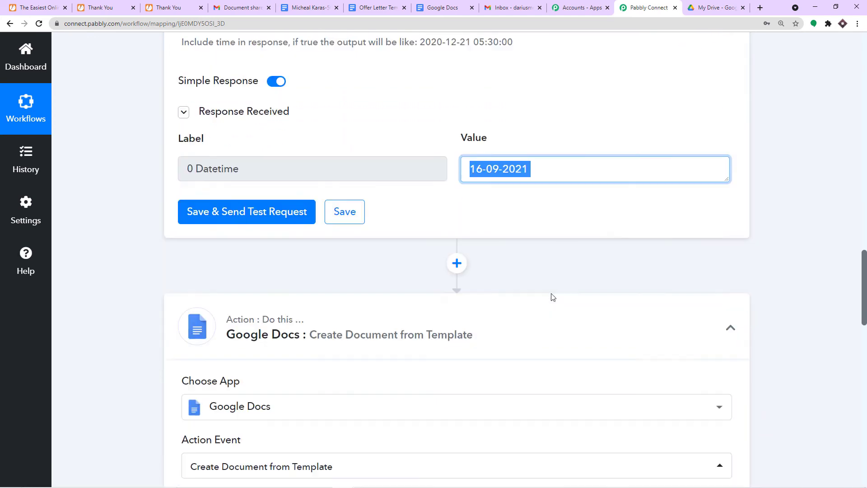
scroll(551, 298, down, 4)
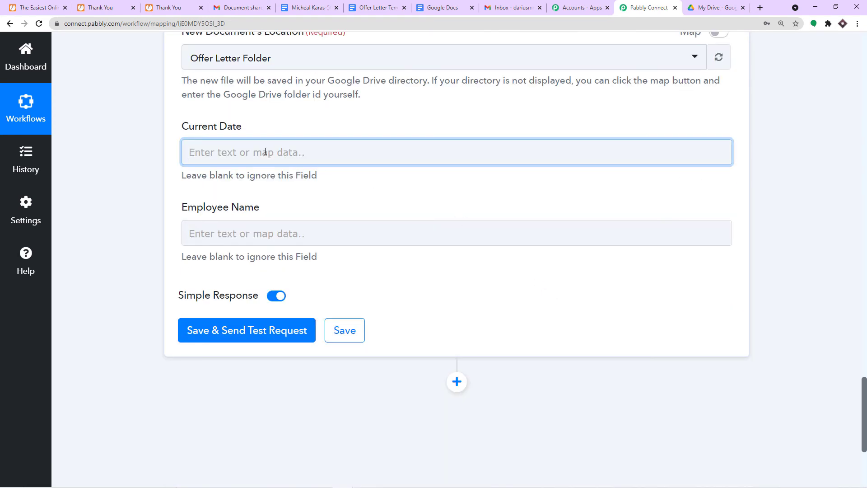
click(284, 153)
click(266, 297)
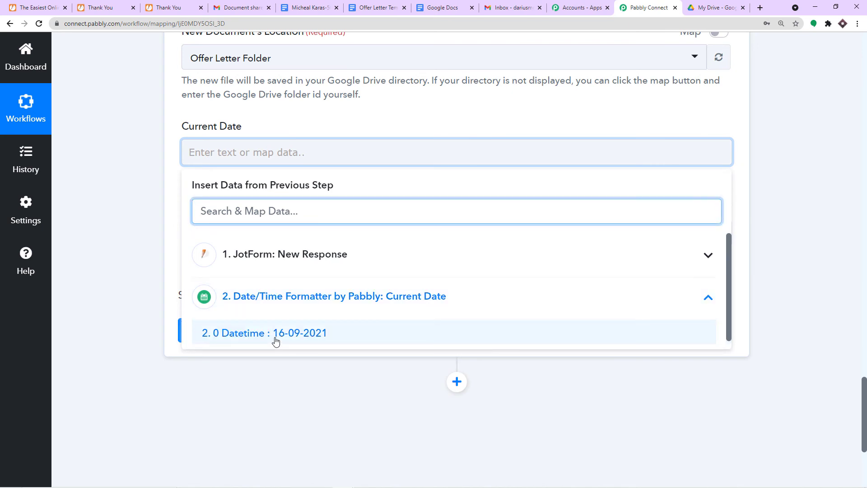
click(276, 341)
click(393, 124)
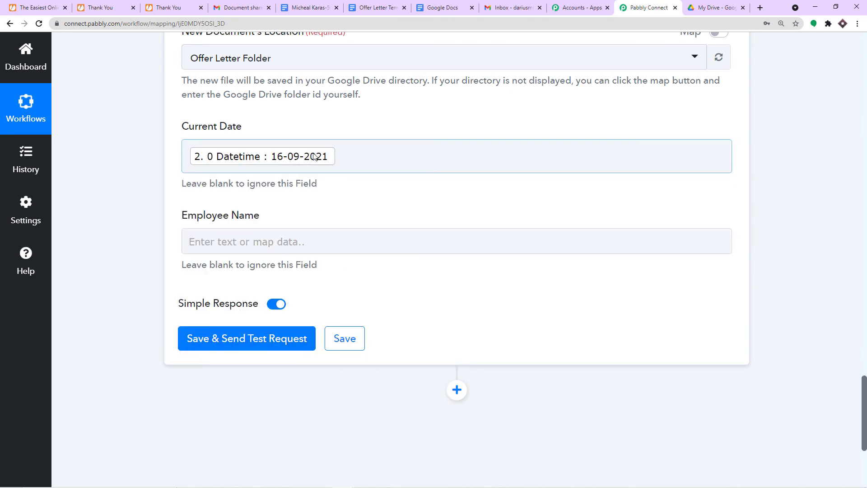
click(377, 8)
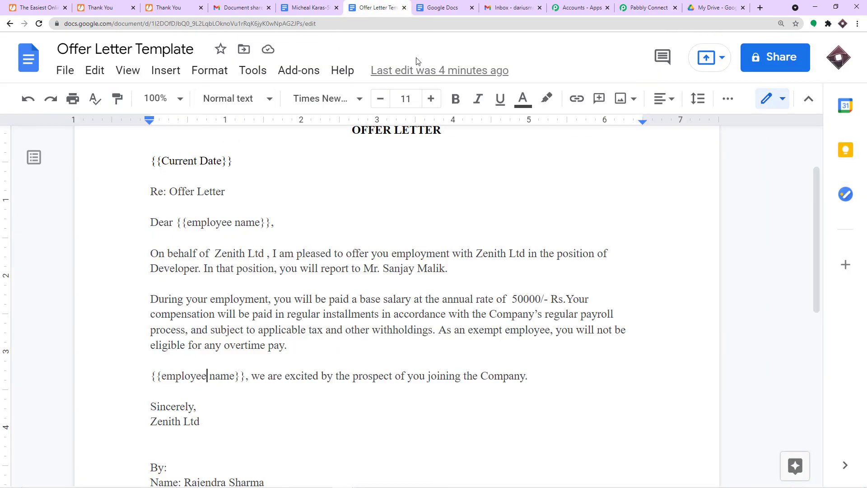
- Map Employee Name to the JotForm response's RawRequest Q5 FullName
click(647, 8)
click(241, 241)
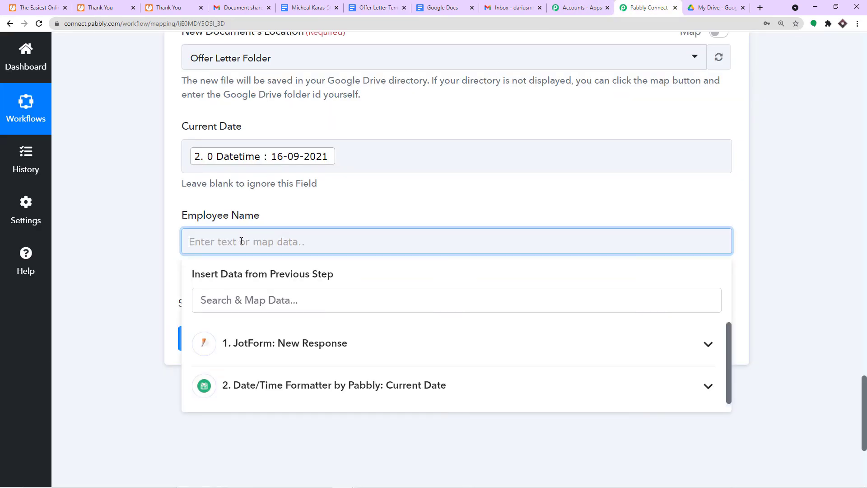
click(286, 342)
scroll(289, 380, down, 2)
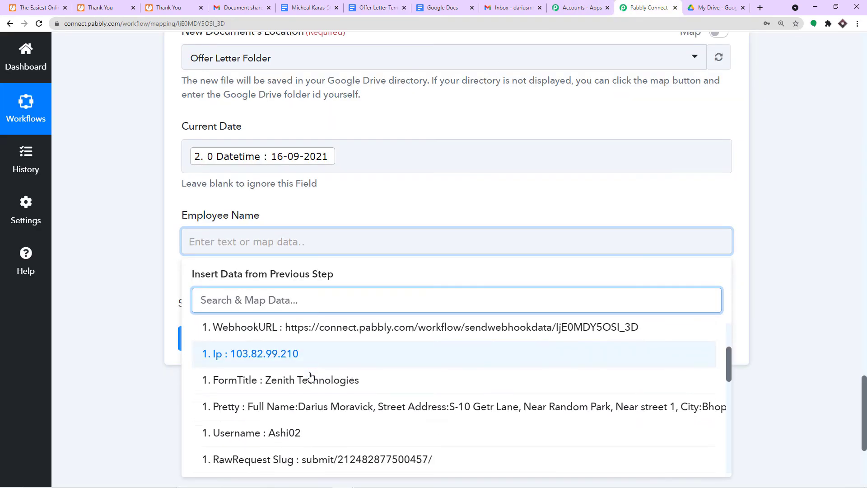
scroll(316, 379, down, 5)
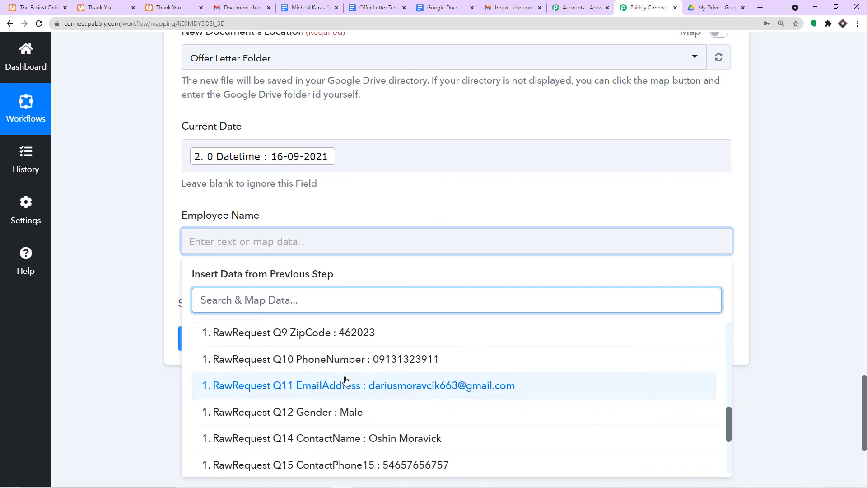
scroll(345, 381, down, 4)
scroll(378, 380, up, 4)
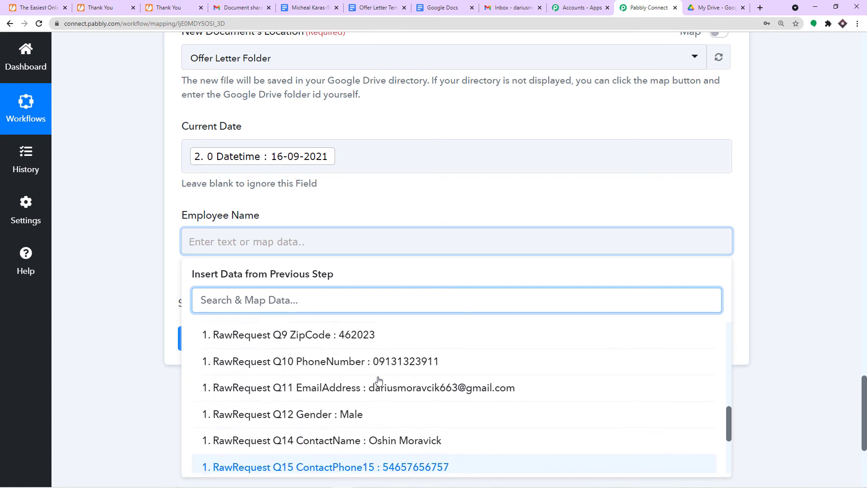
scroll(378, 381, up, 4)
click(368, 410)
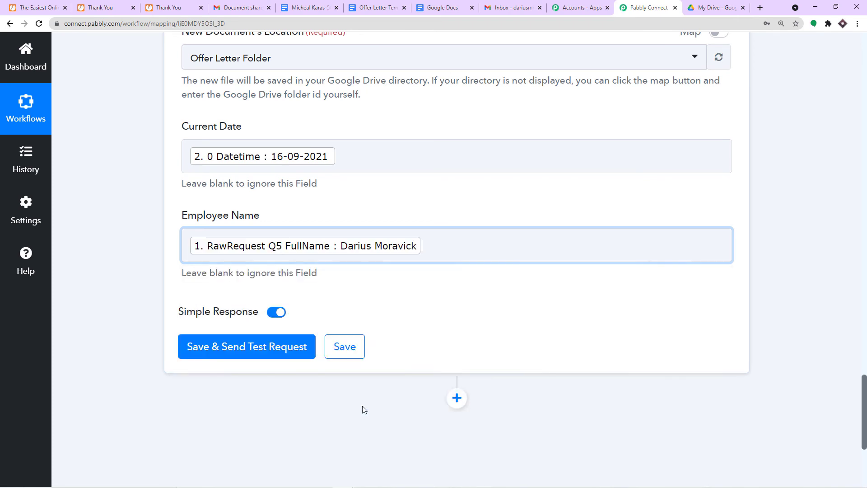
click(430, 193)
scroll(430, 193, up, 3)
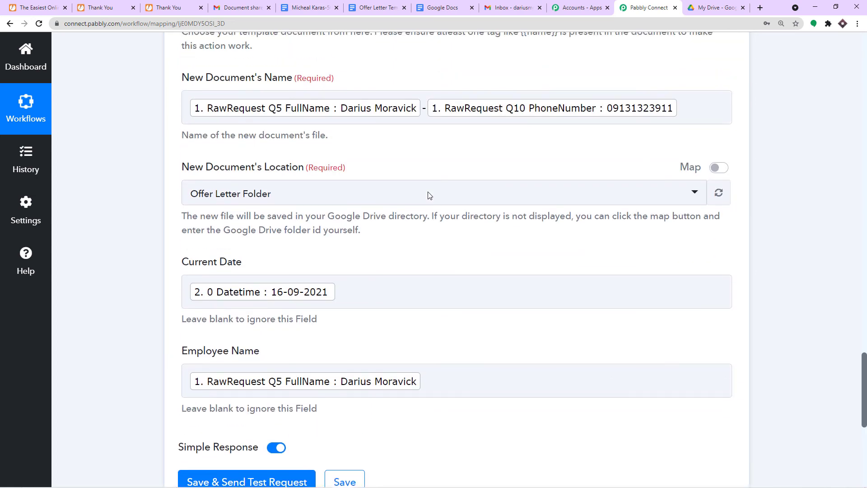
scroll(428, 194, up, 3)
scroll(427, 198, up, 1)
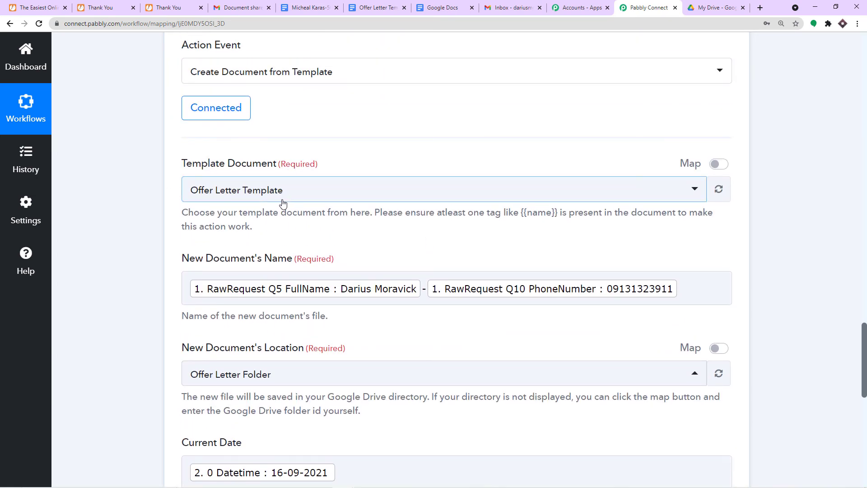
- Review the template, the chosen folder, the Drive file list and an earlier offer letter
click(373, 5)
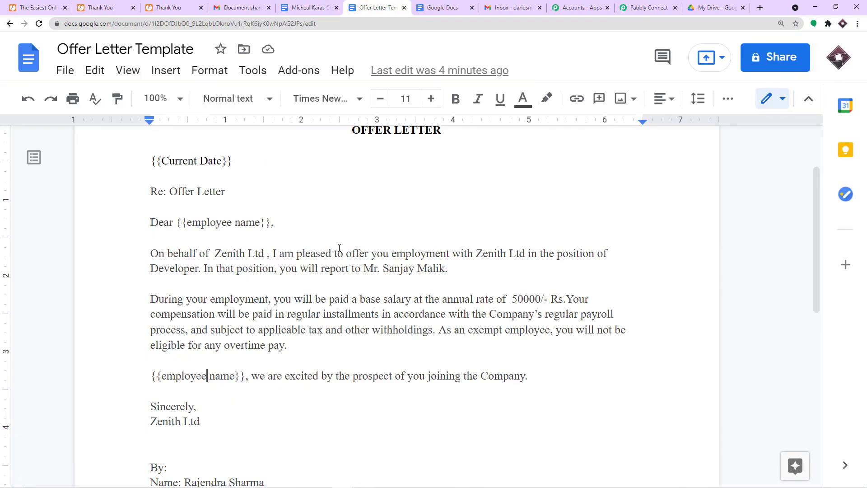
click(646, 7)
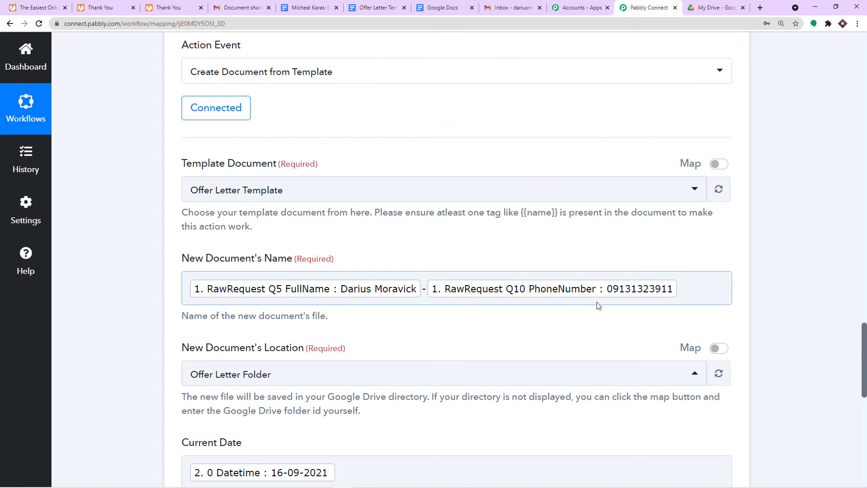
scroll(519, 297, down, 2)
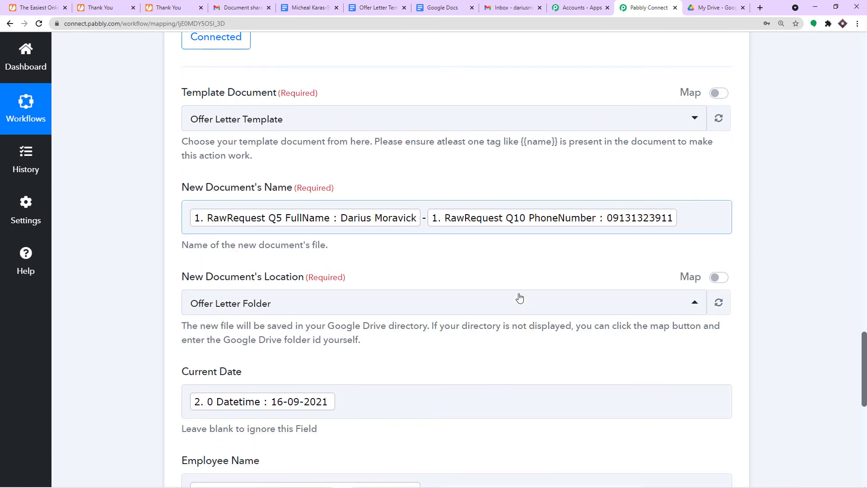
click(271, 291)
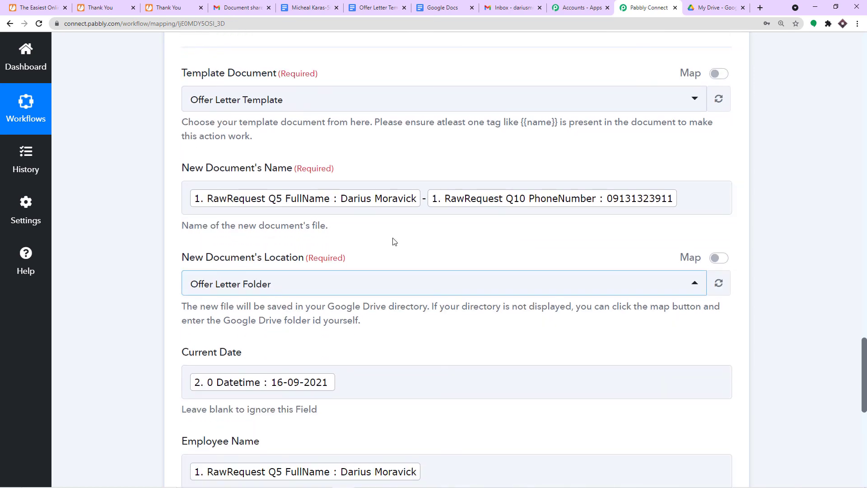
click(713, 7)
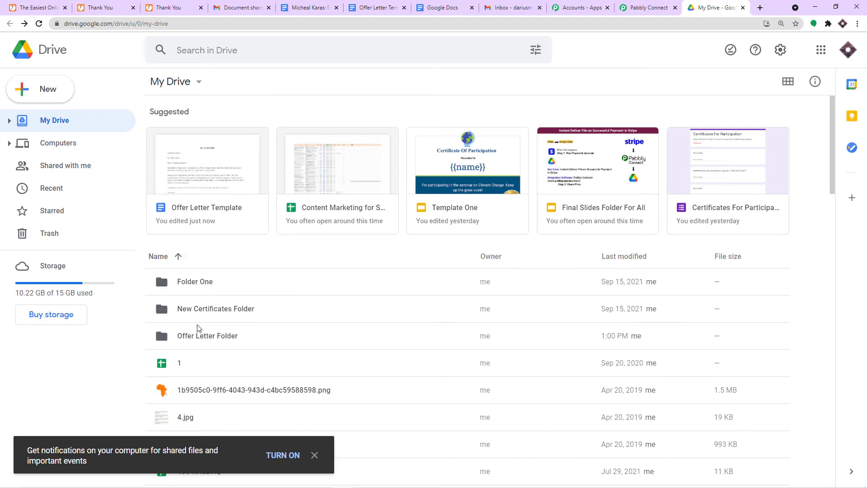
click(630, 4)
scroll(332, 235, down, 2)
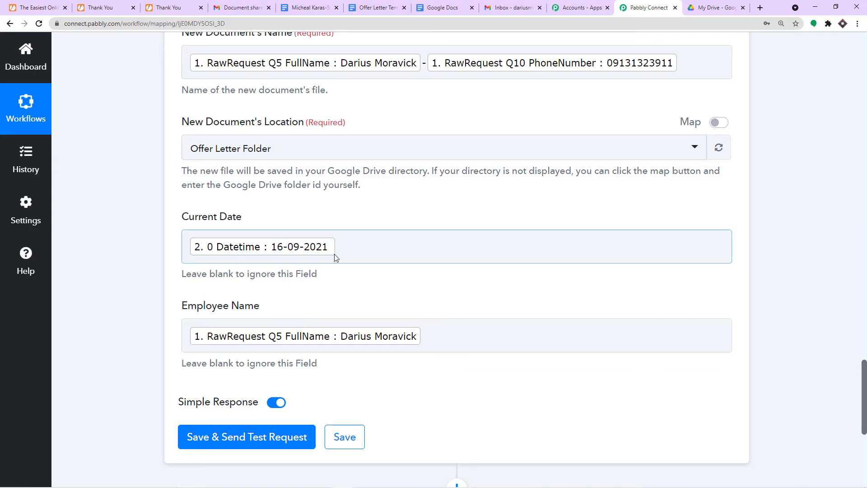
click(324, 6)
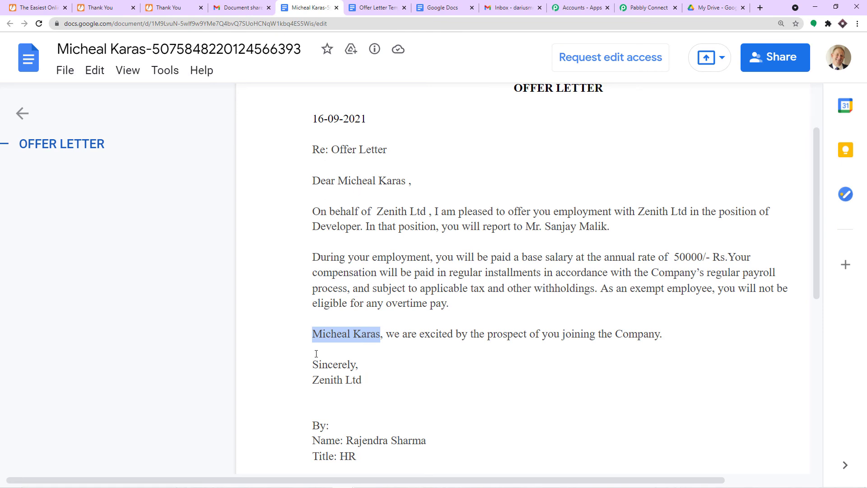
click(647, 7)
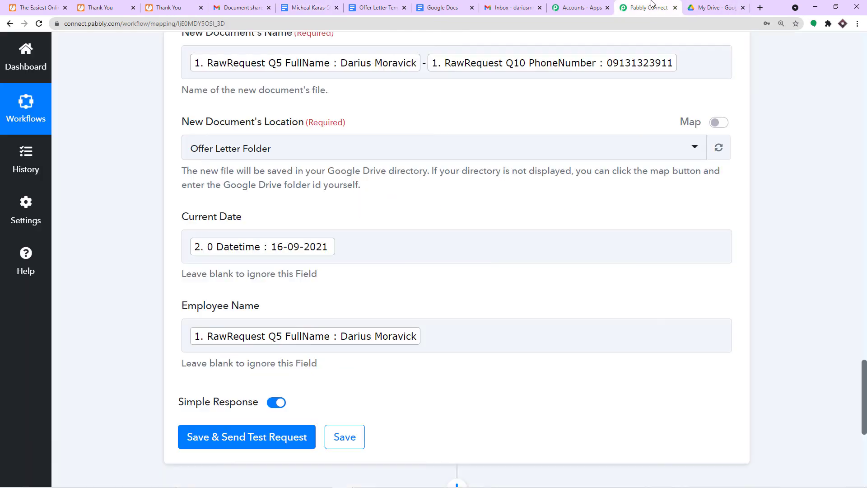
scroll(354, 214, down, 4)
- Save and test the step, then open the generated offer letter inside Offer Letter Folder
click(237, 303)
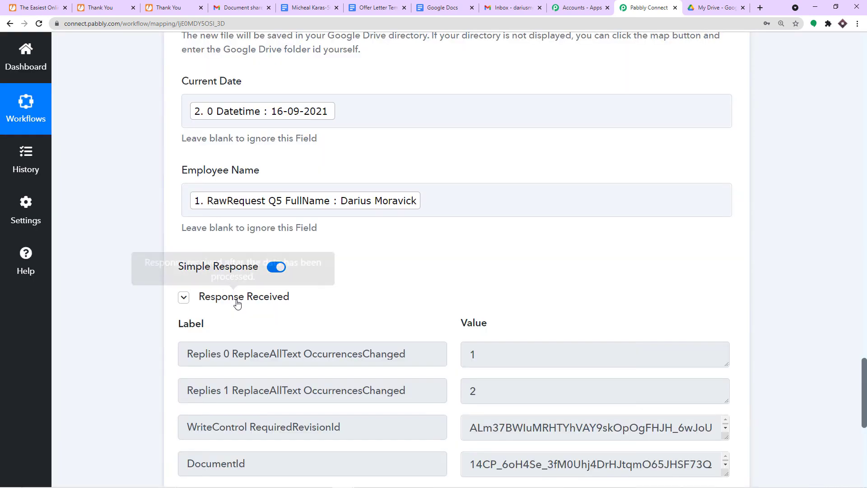
click(697, 4)
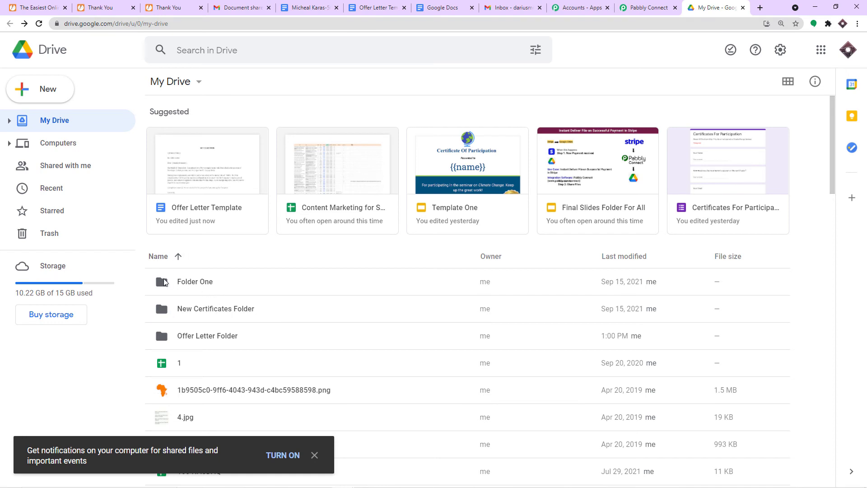
double_click(201, 336)
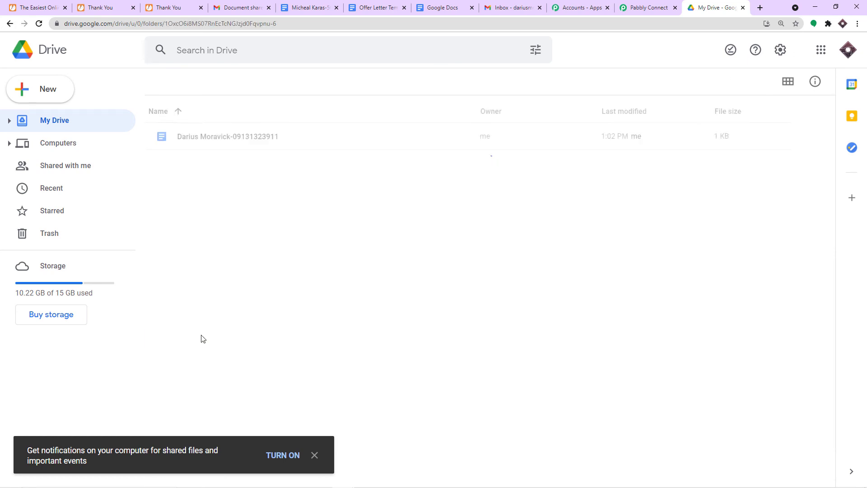
double_click(221, 137)
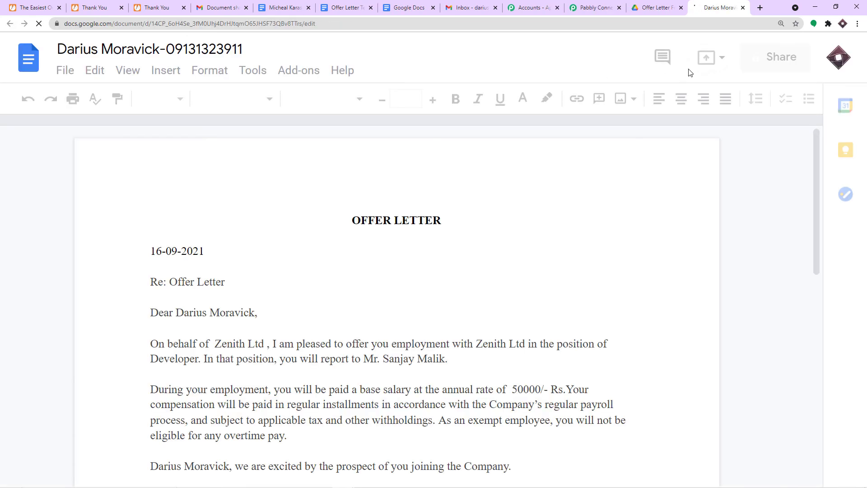
scroll(230, 213, down, 1)
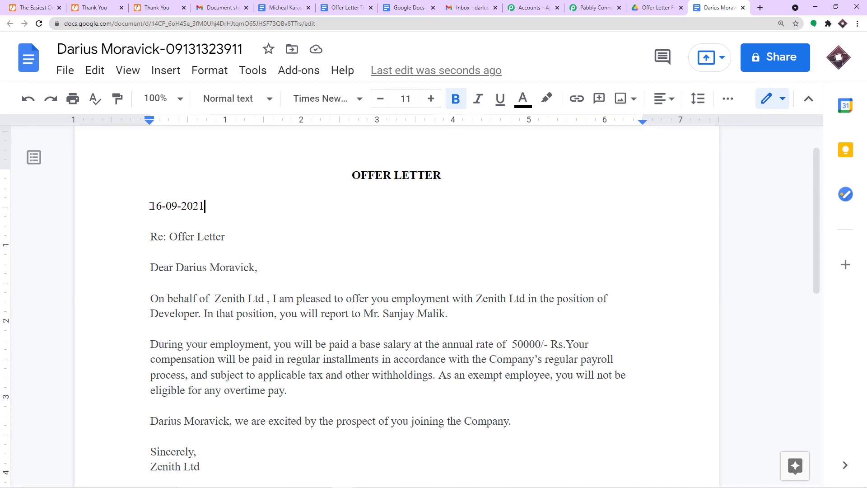
drag(151, 207, 204, 206)
drag(271, 265, 176, 267)
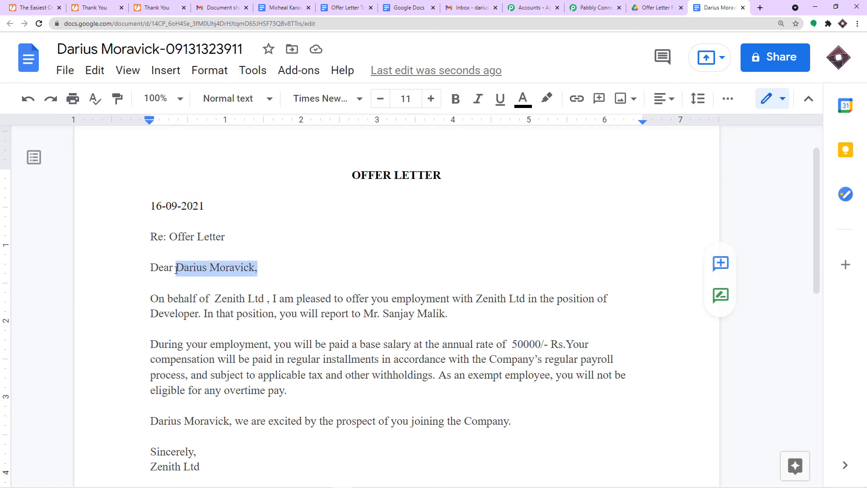
scroll(215, 273, down, 2)
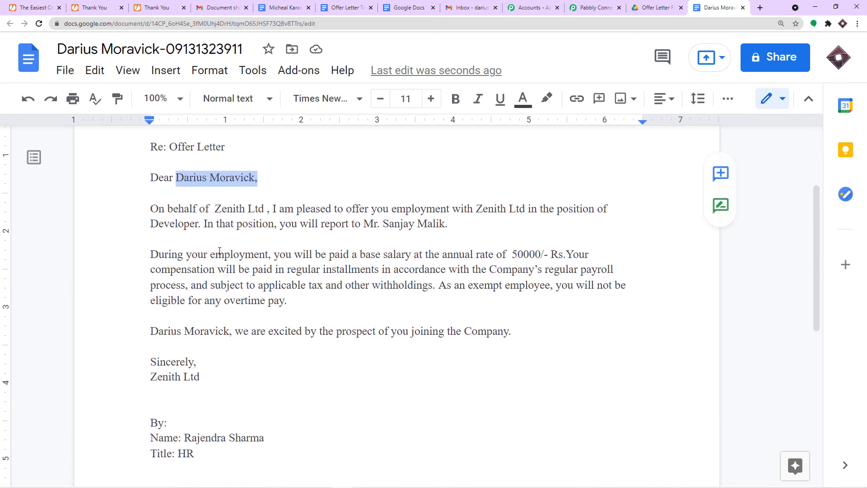
scroll(187, 231, up, 1)
scroll(233, 227, down, 1)
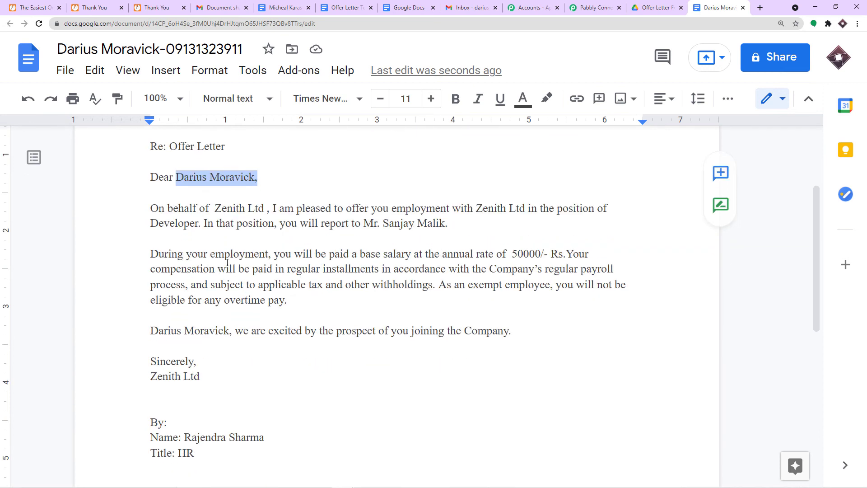
scroll(227, 262, down, 1)
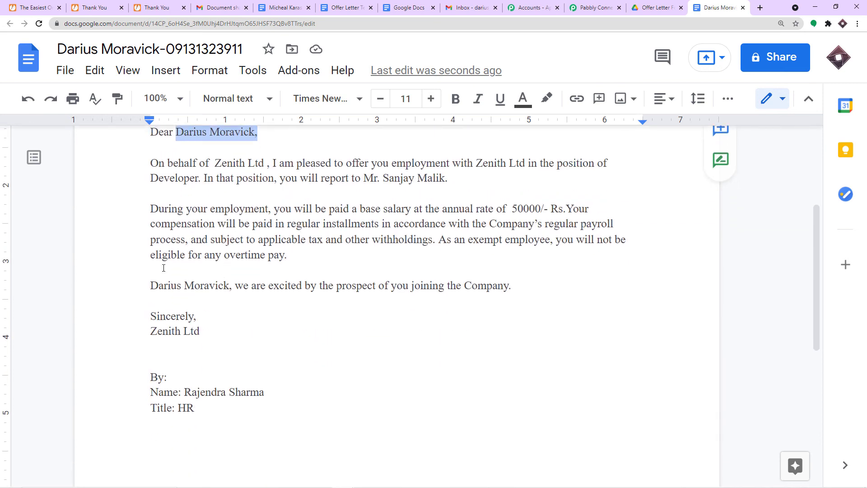
scroll(250, 191, up, 5)
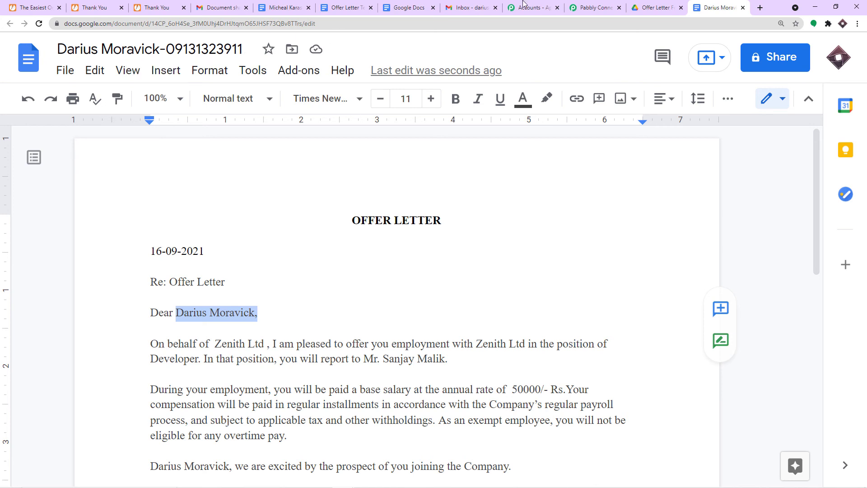
click(657, 7)
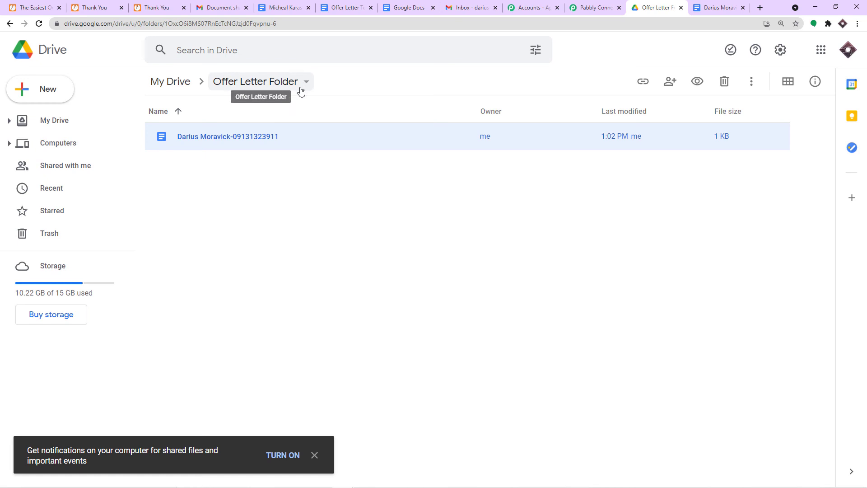
click(719, 8)
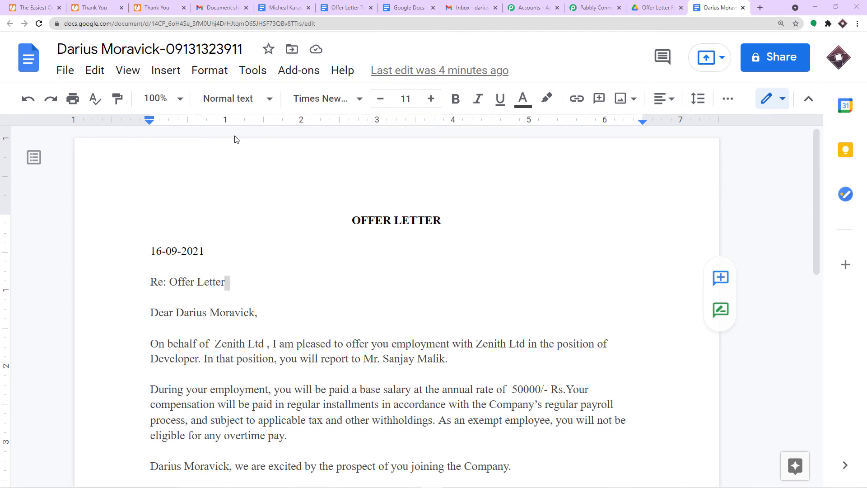
- Add a Google Drive step after the document step, with Share a File as its action event
click(586, 7)
scroll(782, 337, down, 7)
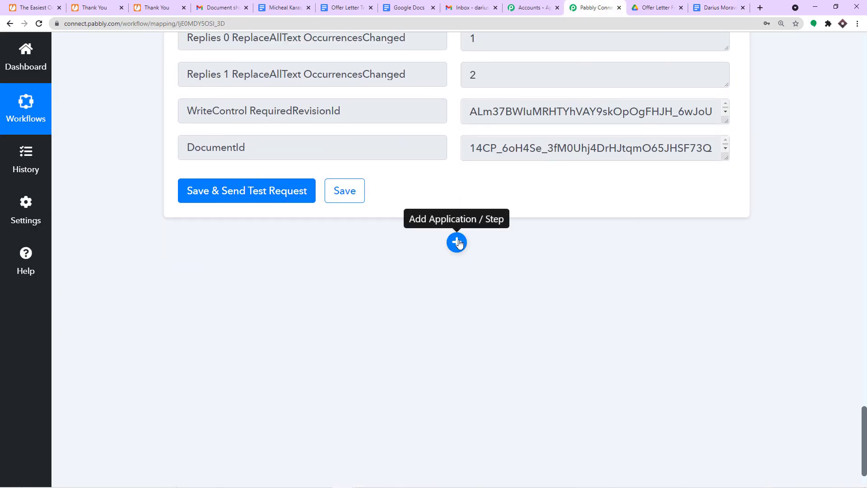
click(456, 241)
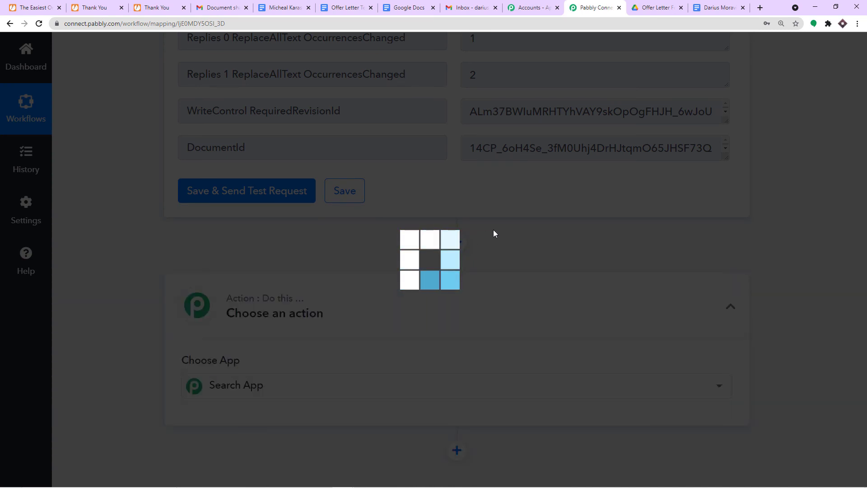
scroll(275, 377, down, 2)
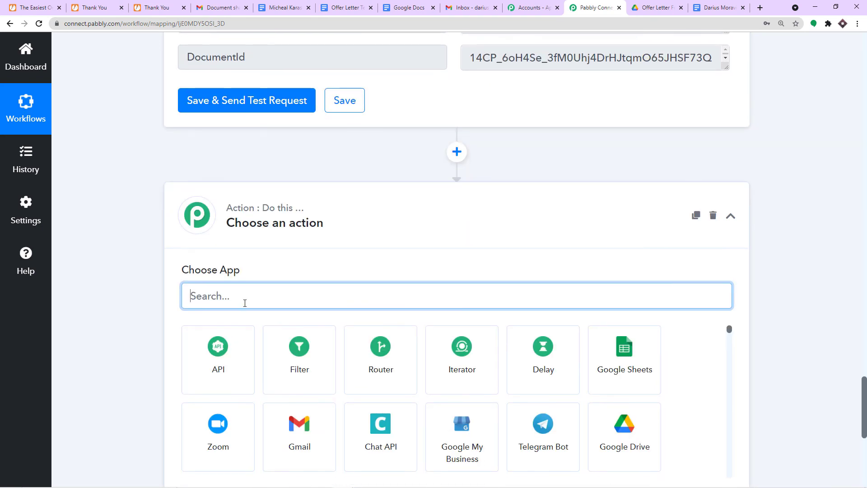
text(google dri)
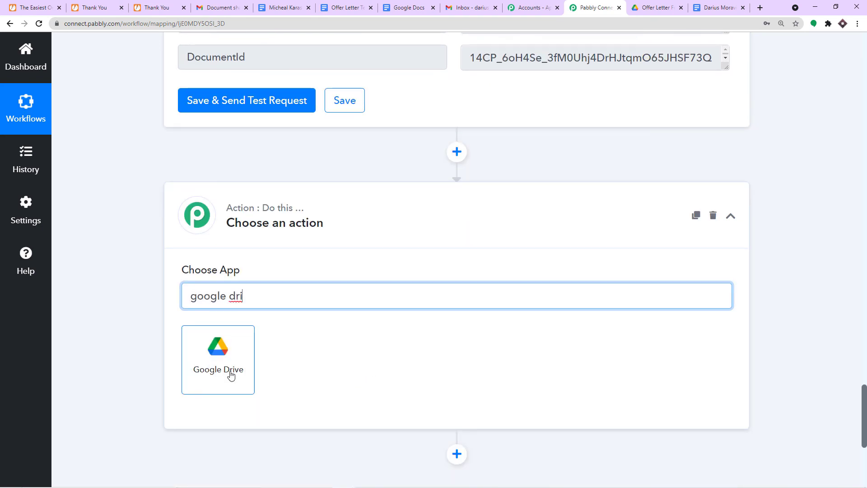
click(228, 374)
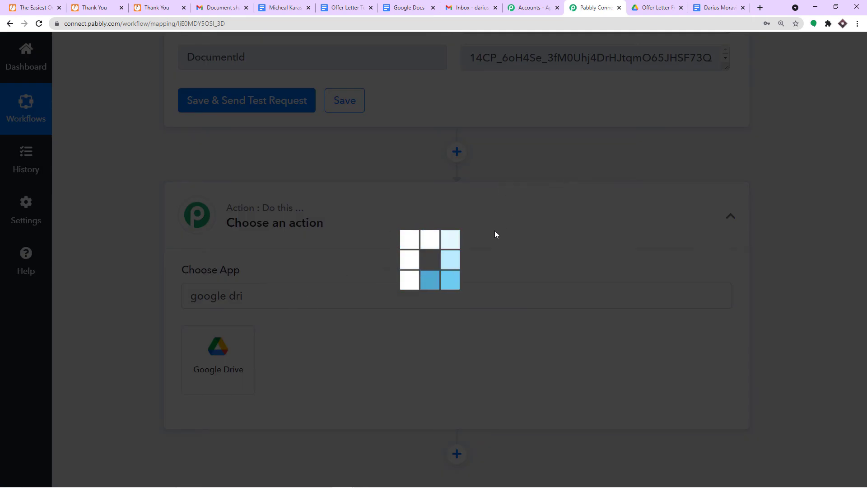
scroll(426, 270, down, 1)
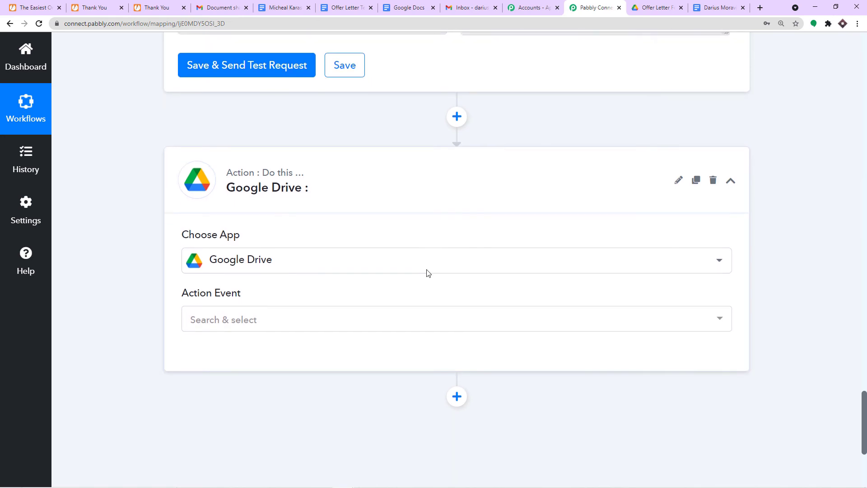
click(214, 309)
scroll(312, 210, down, 5)
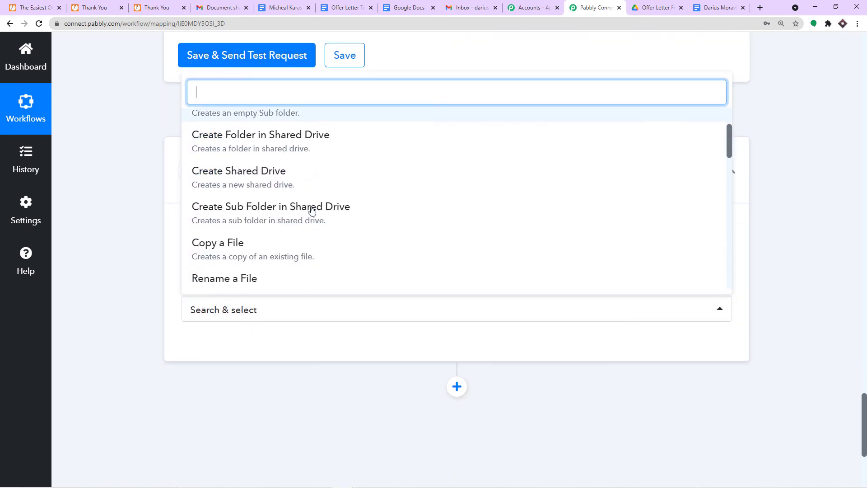
click(277, 252)
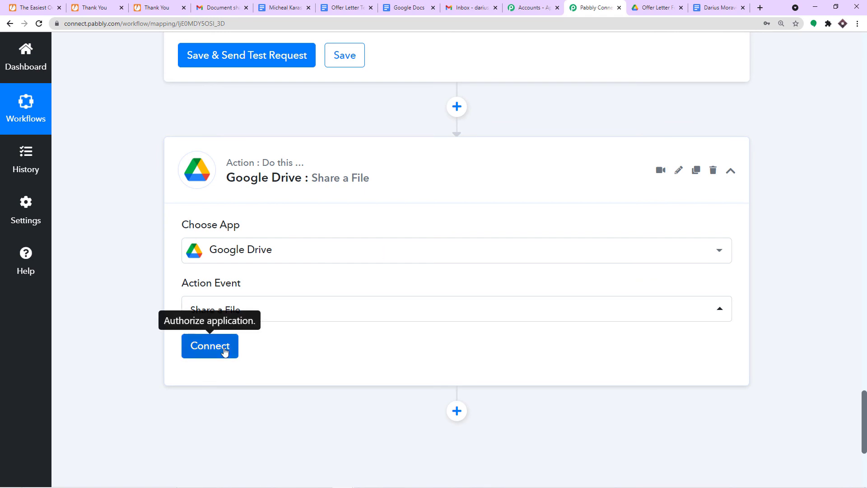
- Add a new Google Drive connection and authorize it with the Google account
click(224, 352)
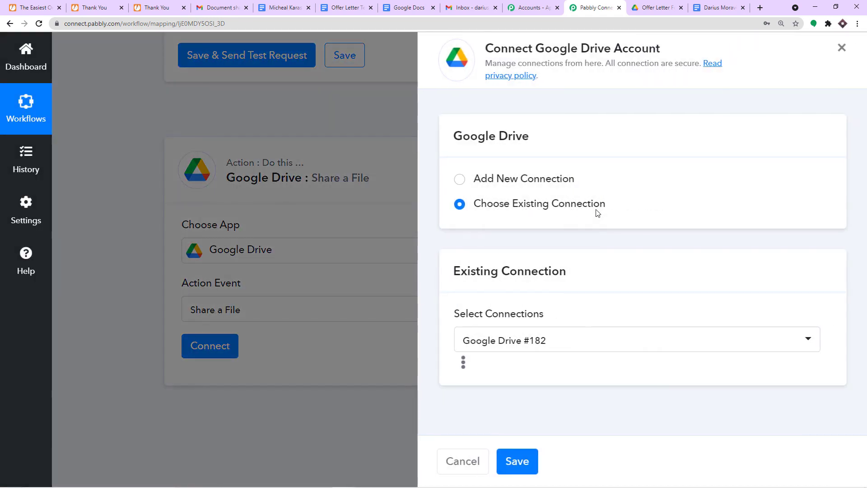
click(503, 177)
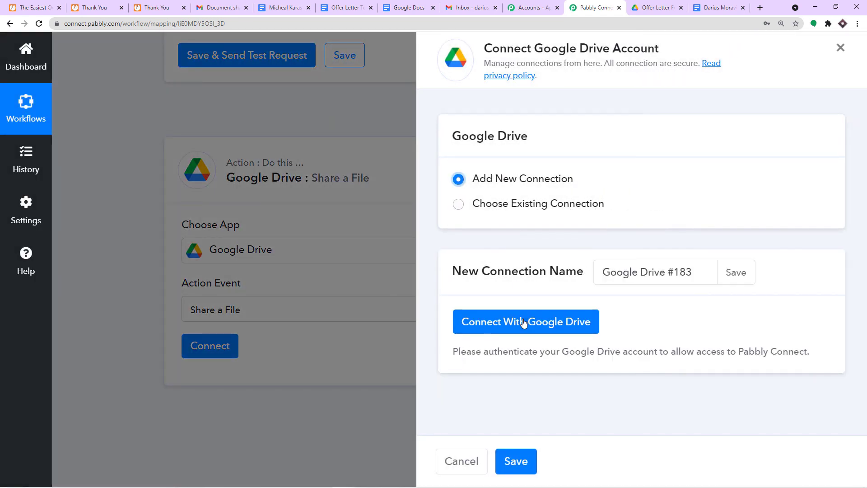
click(523, 322)
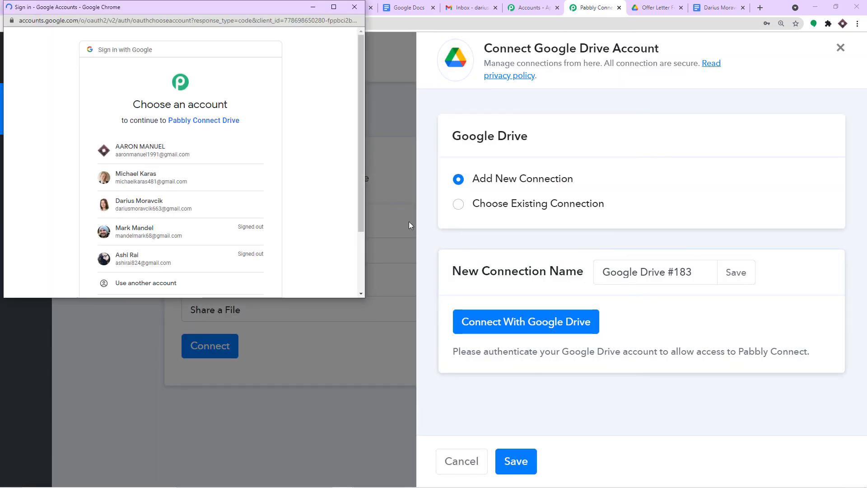
click(217, 150)
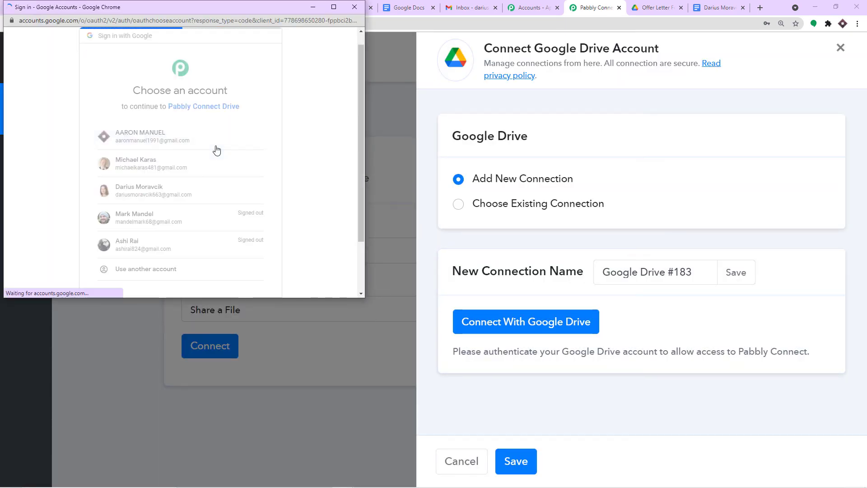
scroll(242, 221, down, 3)
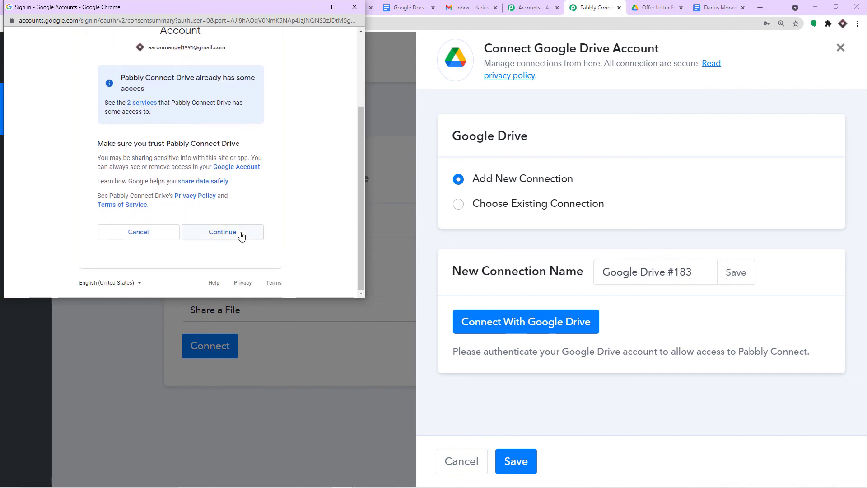
click(236, 235)
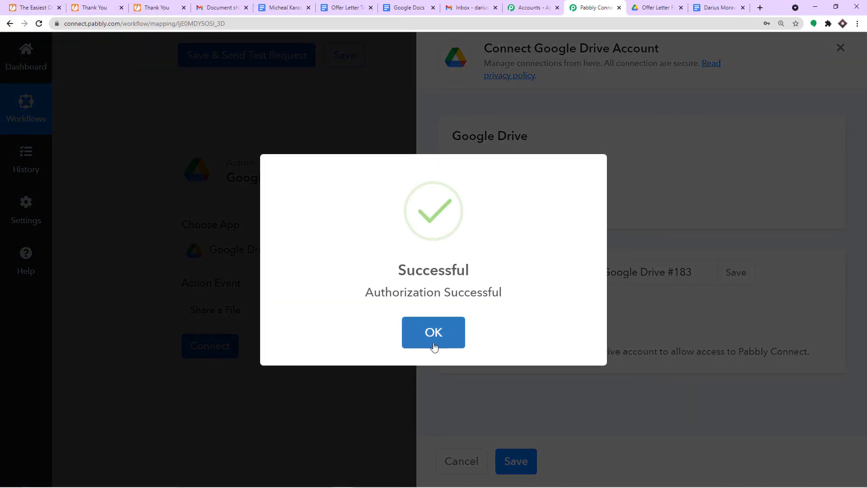
click(432, 337)
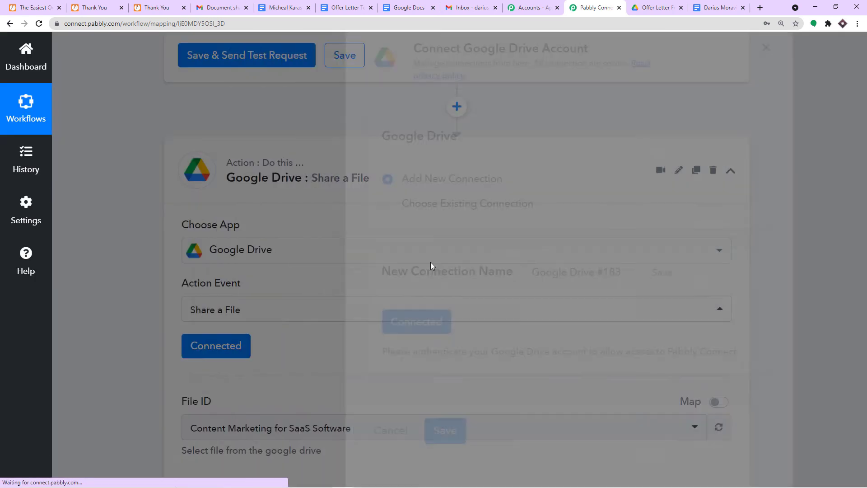
- Browse the shareable file list and select the created DocumentId from the earlier step's response
scroll(431, 266, down, 4)
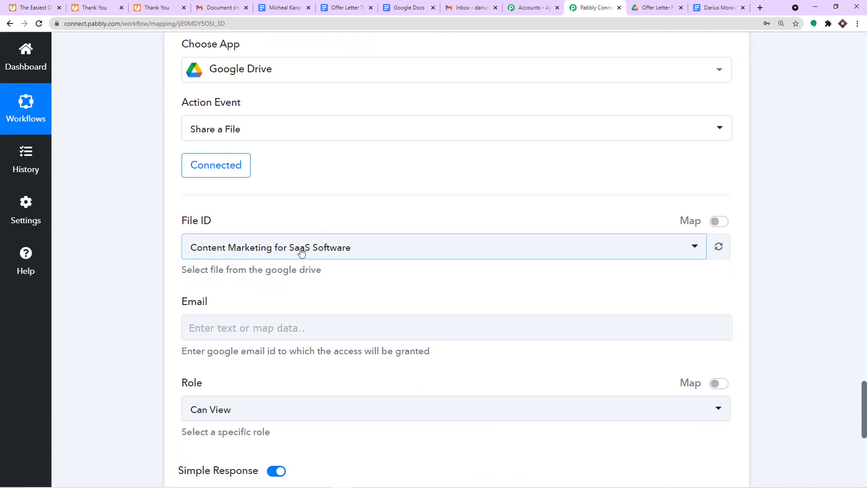
click(337, 252)
scroll(352, 343, down, 5)
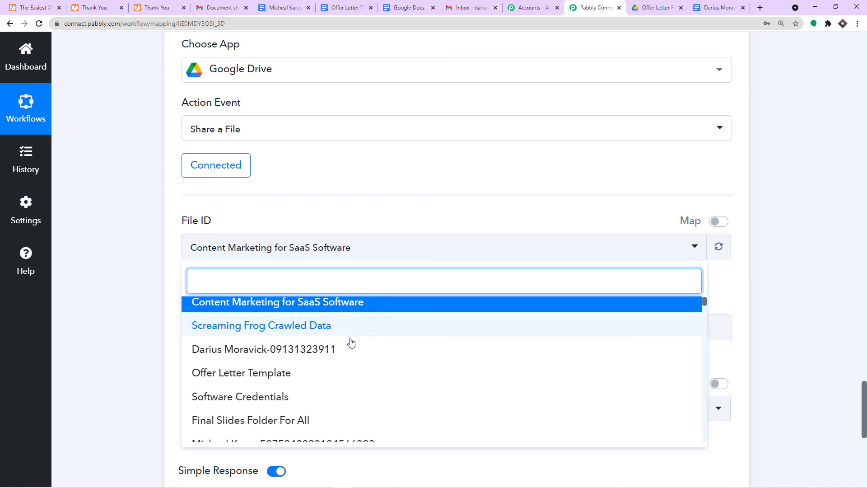
scroll(351, 343, up, 6)
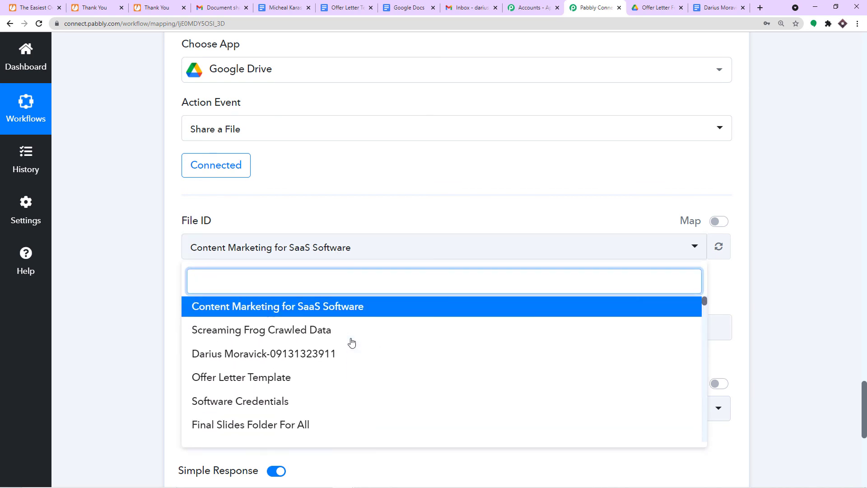
click(383, 201)
scroll(429, 256, up, 8)
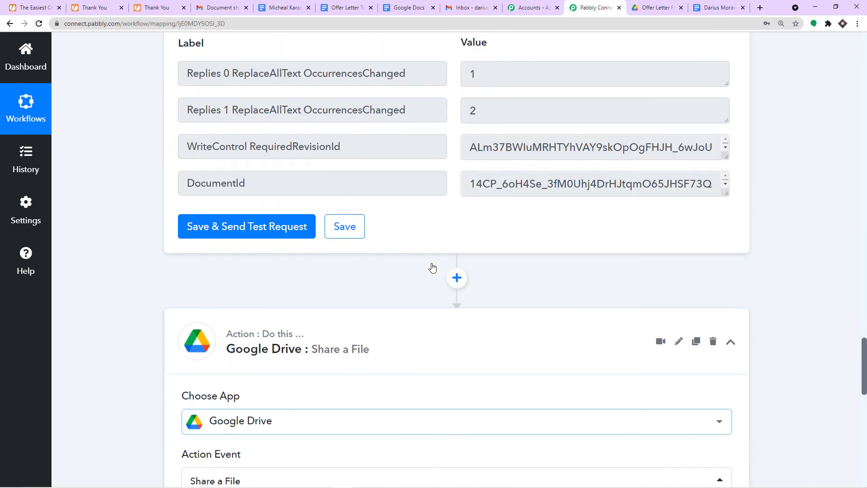
scroll(518, 197, up, 11)
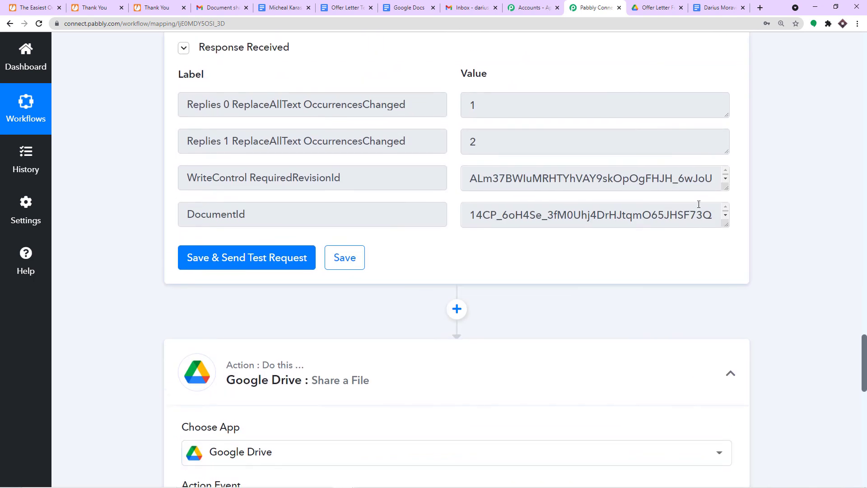
scroll(586, 223, down, 2)
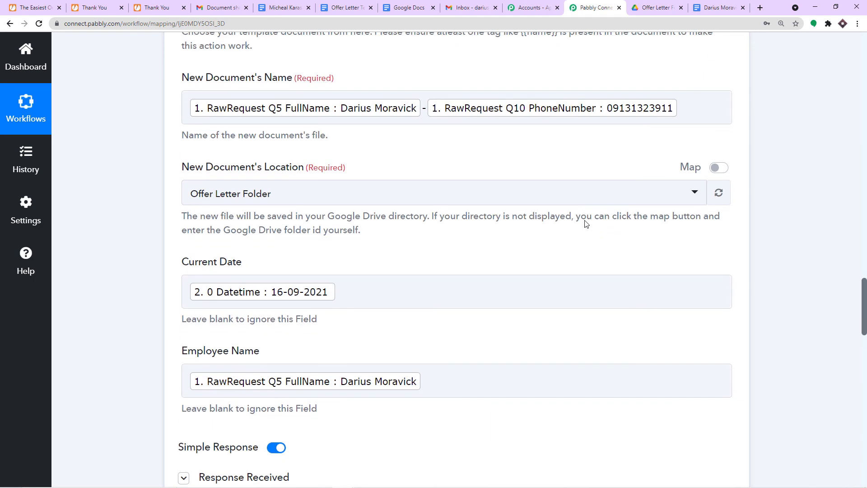
scroll(581, 226, down, 8)
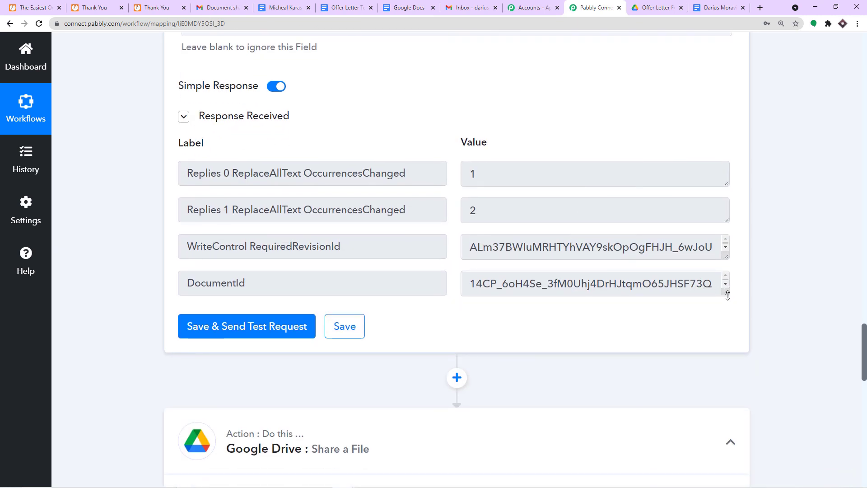
drag(726, 289, 726, 370)
drag(294, 283, 44, 287)
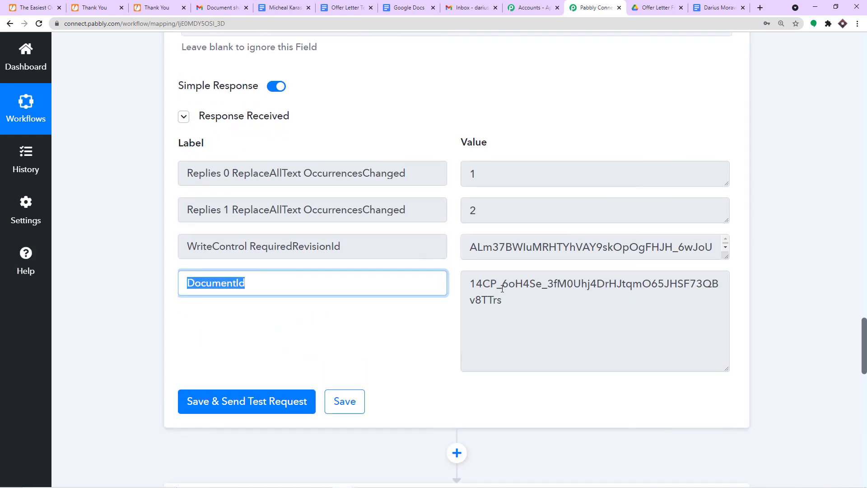
drag(535, 304, 462, 286)
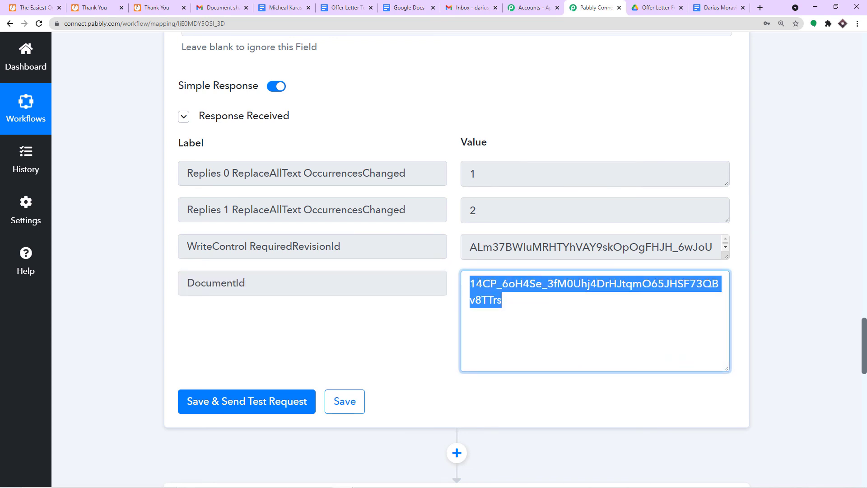
scroll(479, 291, down, 10)
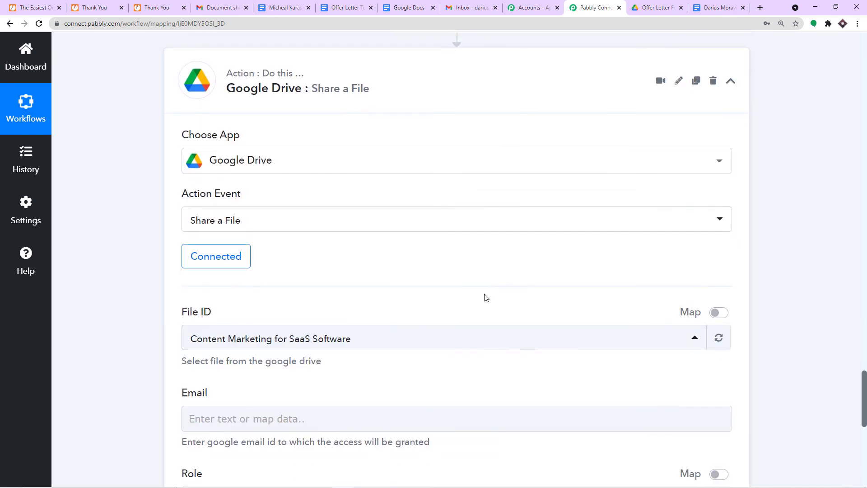
click(702, 273)
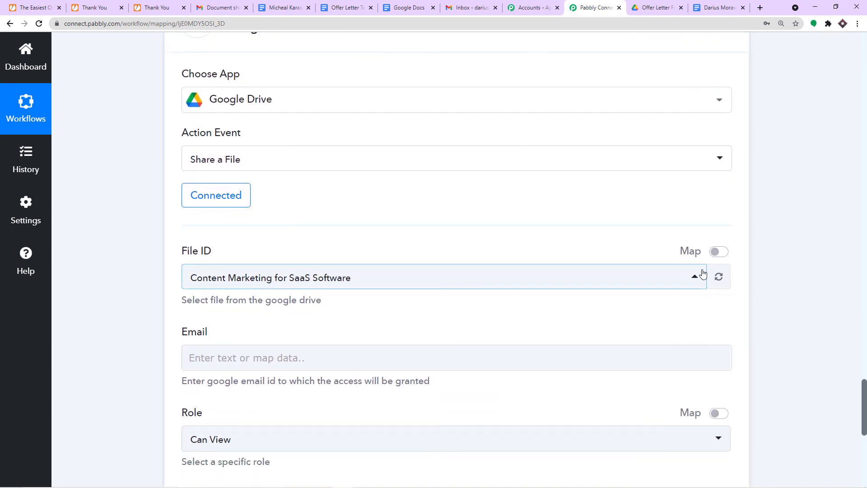
- Clear File ID and map it to the Google Docs step's DocumentId
click(717, 251)
drag(463, 280, 12, 278)
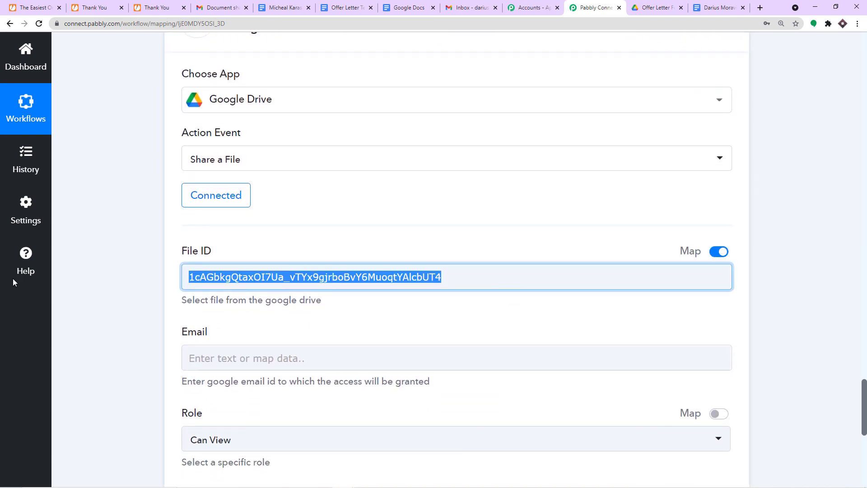
key(BackSpace)
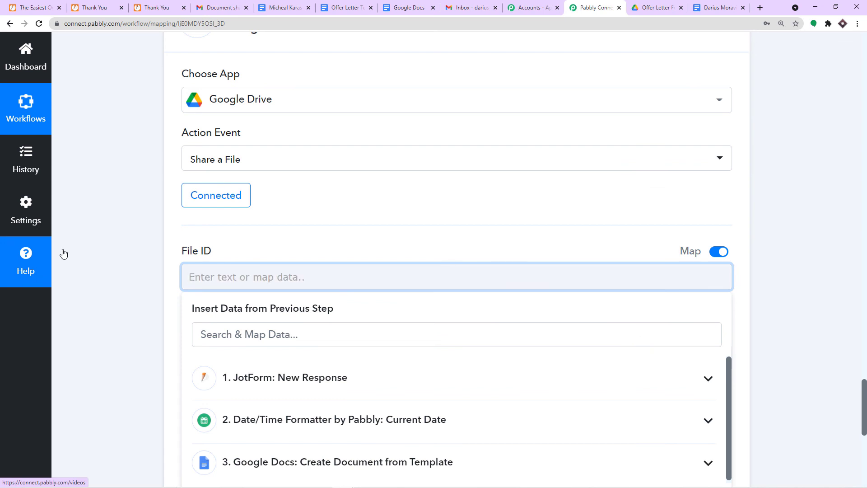
scroll(476, 194, up, 6)
scroll(511, 149, up, 2)
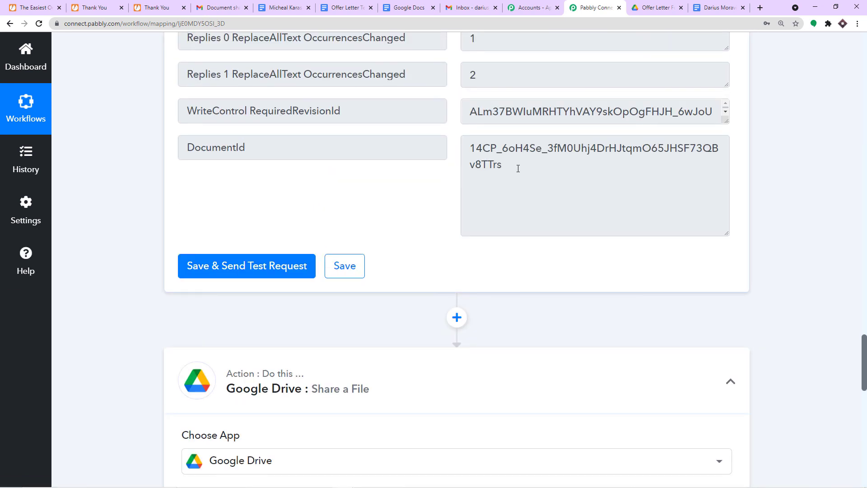
double_click(496, 171)
scroll(496, 152, down, 11)
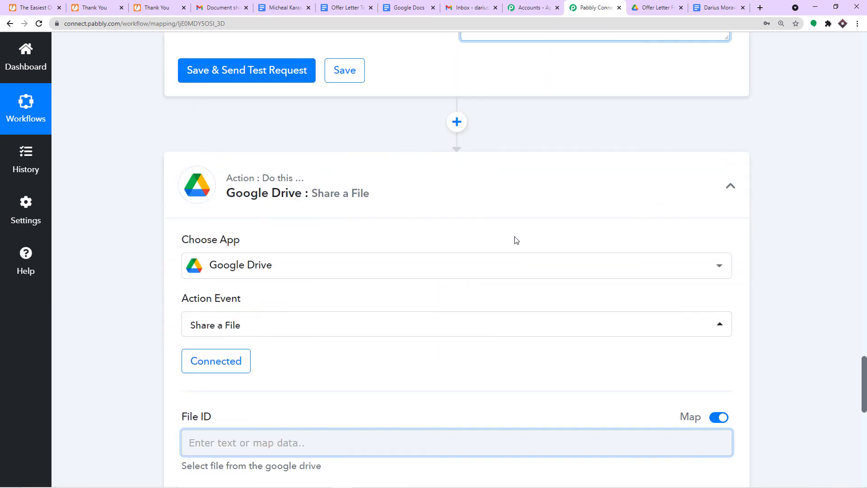
click(467, 192)
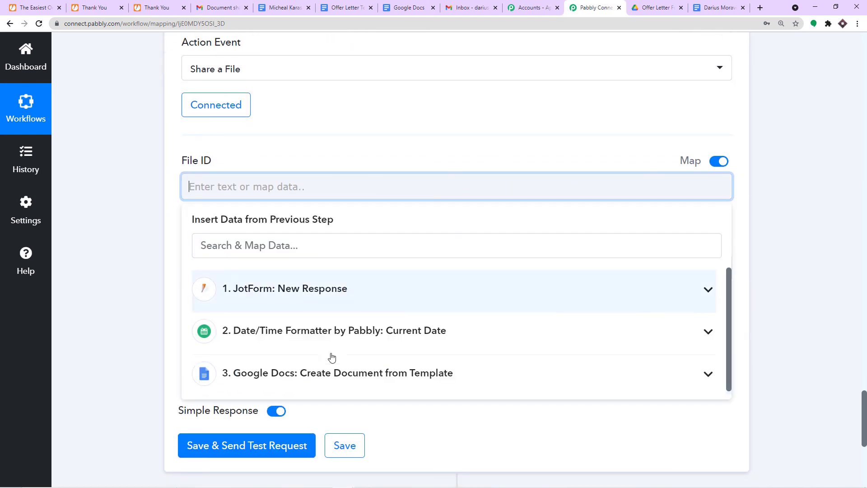
click(315, 373)
scroll(316, 389, down, 1)
scroll(316, 392, down, 2)
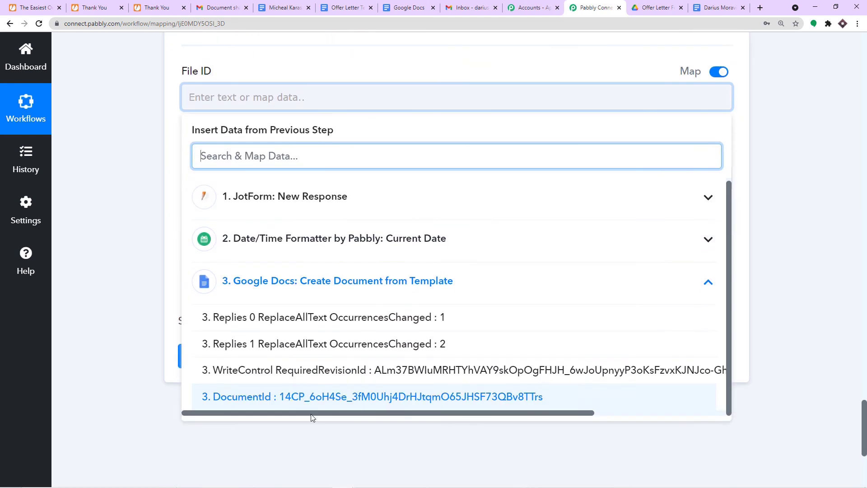
click(315, 394)
click(145, 155)
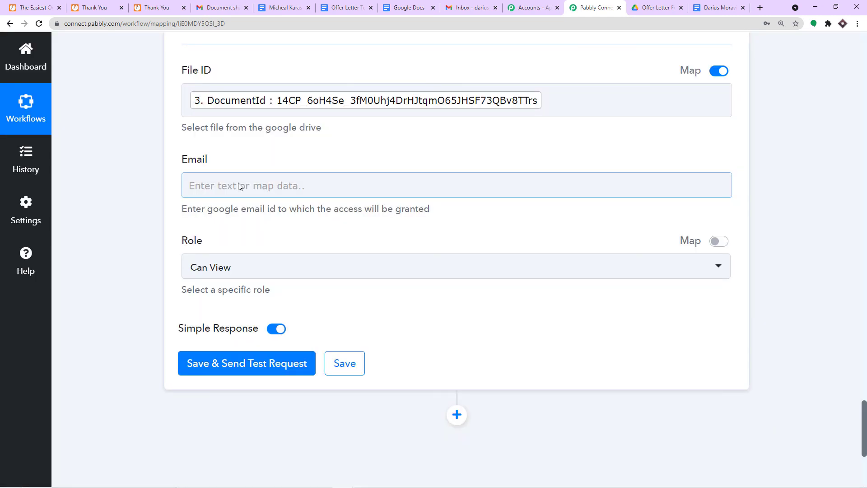
- Map the Email field to the JotForm response's Q11 EmailAddress
click(239, 186)
click(276, 293)
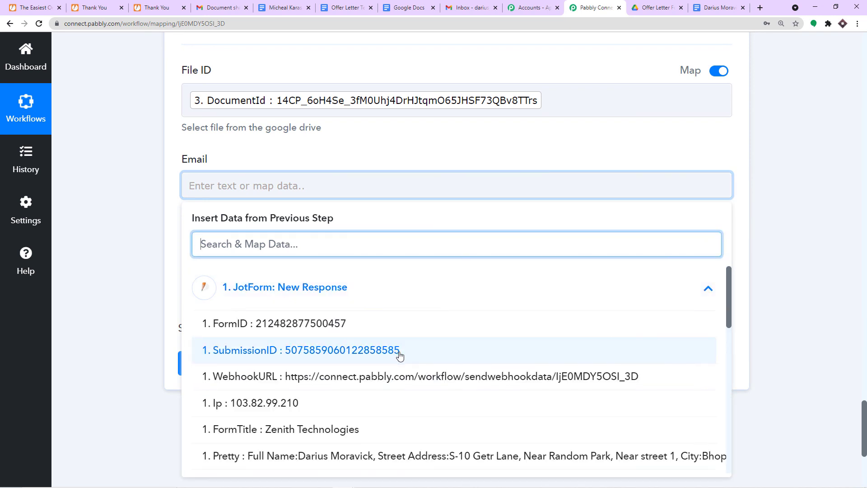
scroll(383, 352, down, 4)
scroll(364, 356, down, 3)
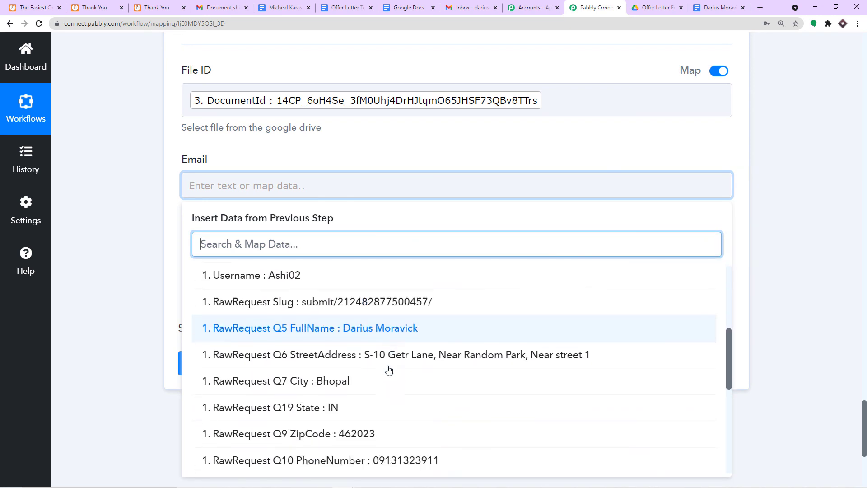
click(422, 422)
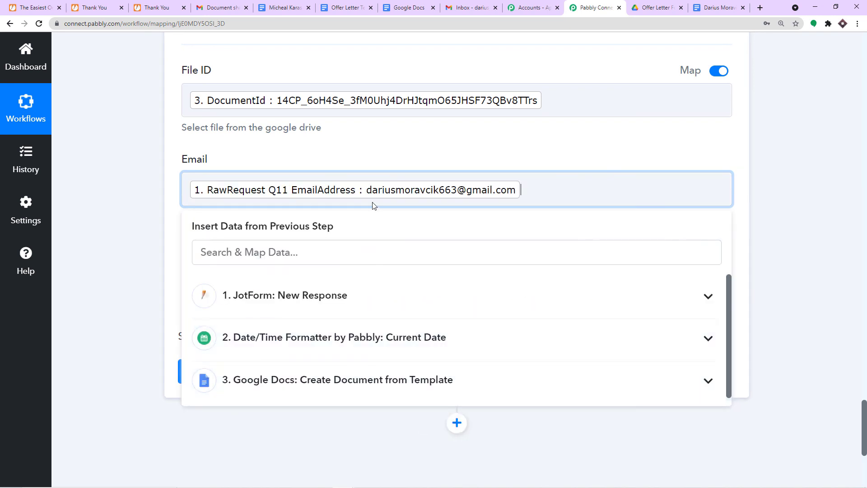
click(497, 157)
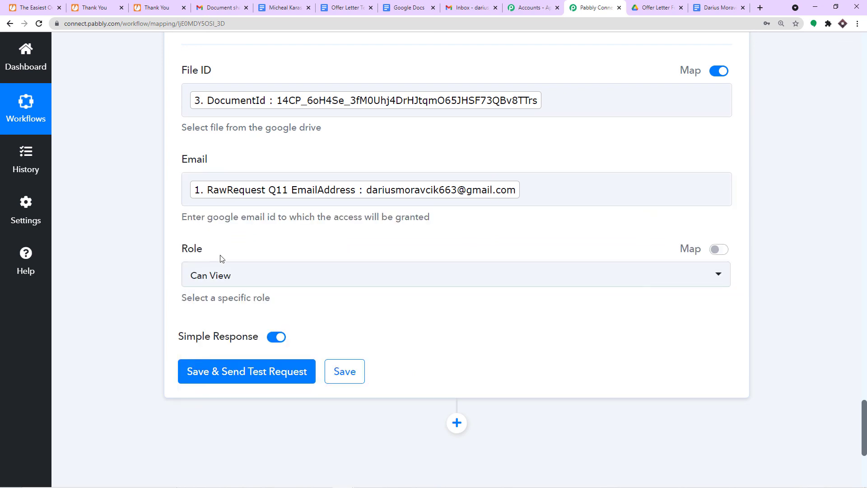
- Save and send a test share request with Role Can View, then check the Gmail tab
click(228, 371)
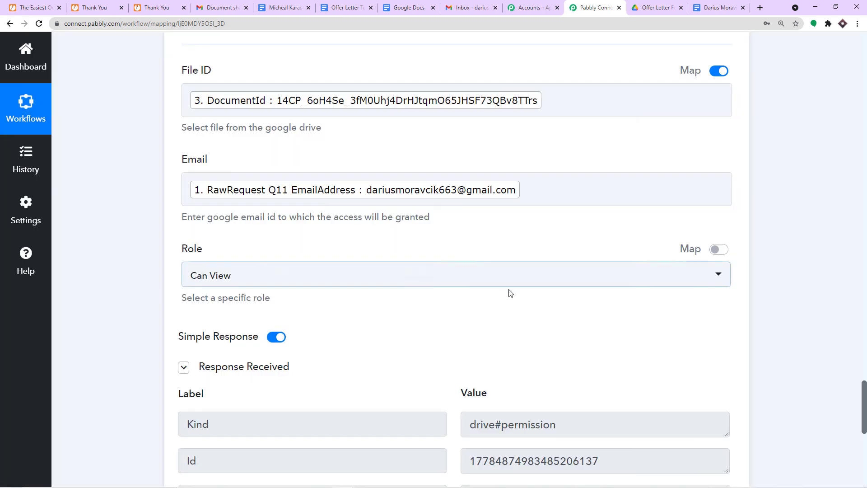
scroll(508, 292, down, 3)
scroll(509, 292, down, 1)
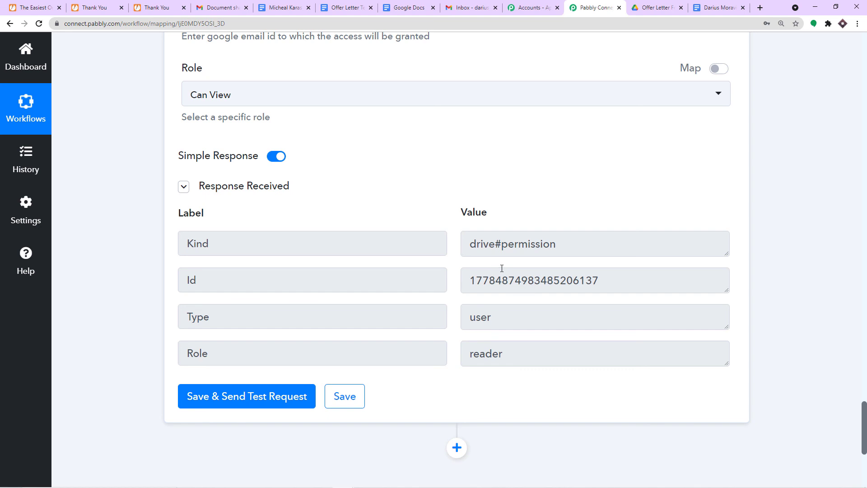
click(495, 3)
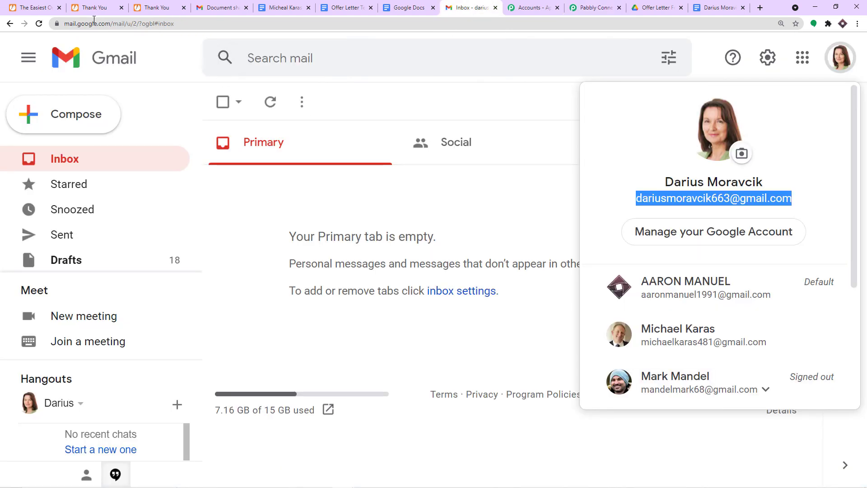
- Reload the inbox and open the 'Document shared with you' email for the offer letter
click(39, 23)
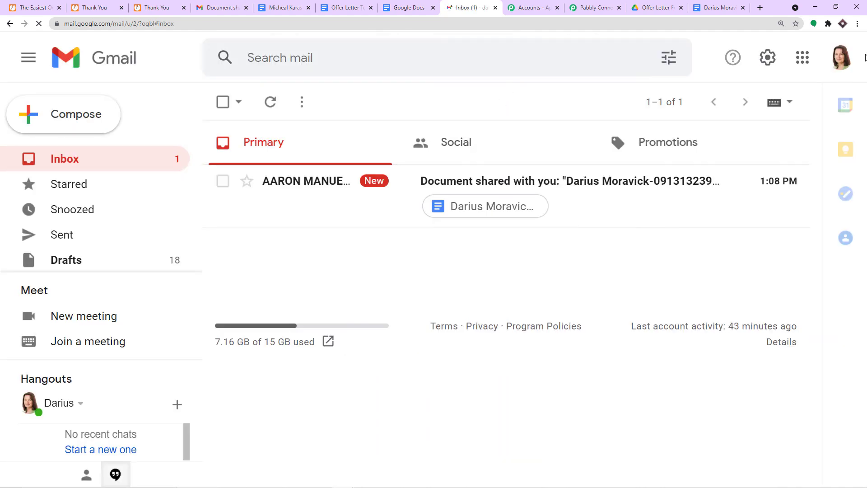
click(585, 186)
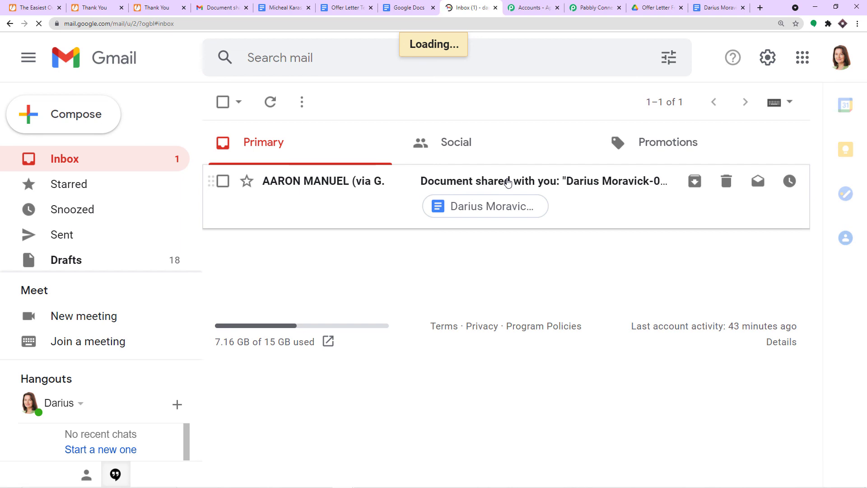
scroll(541, 186, down, 3)
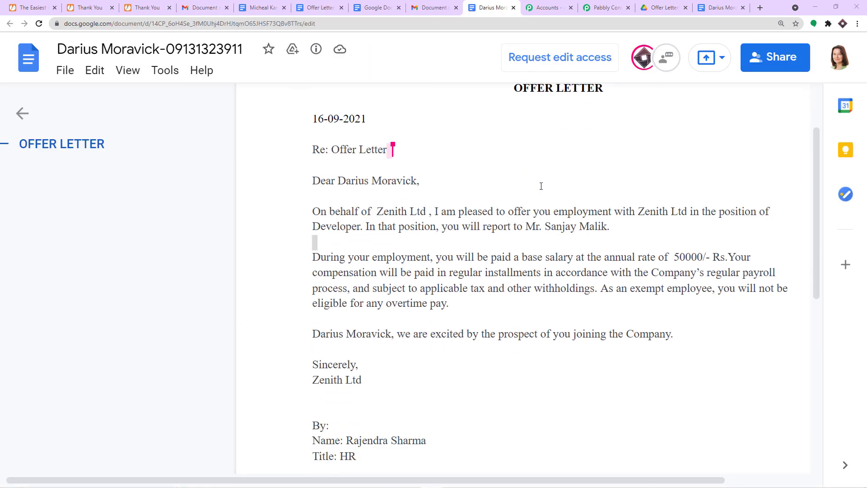
- Check the offer letter's merged applicant fields in Google Docs, then return to the Pabbly Connect workflow
scroll(521, 189, up, 2)
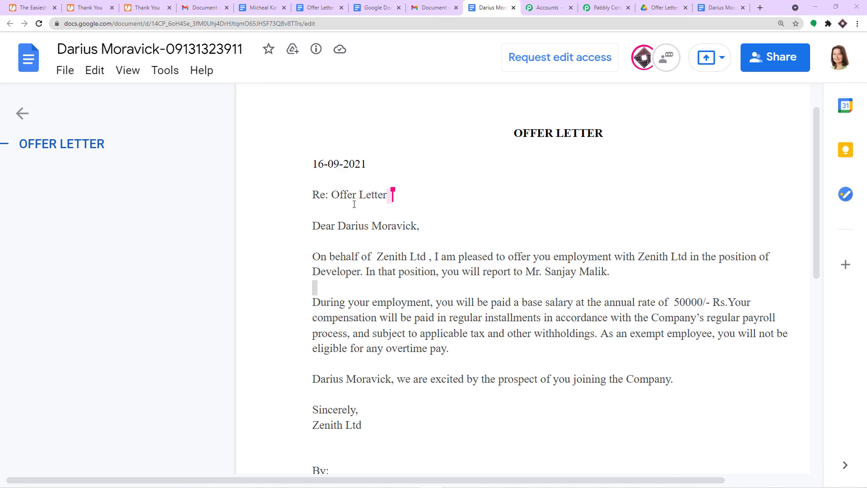
scroll(485, 351, down, 1)
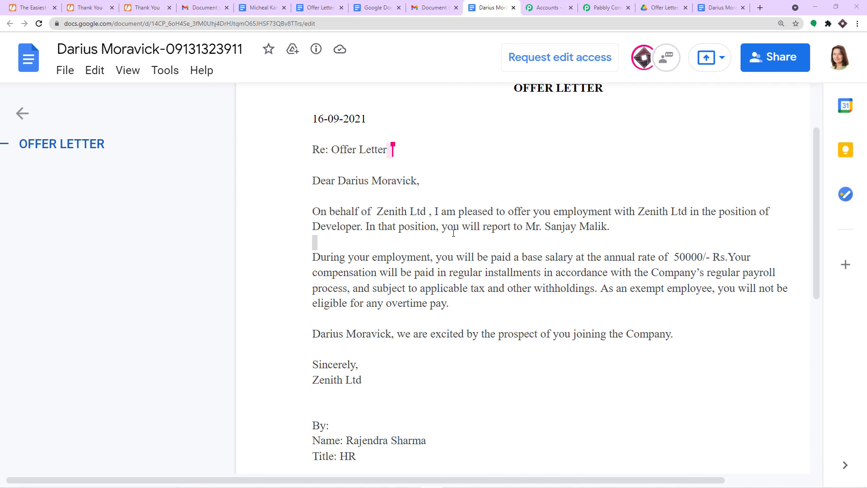
click(605, 8)
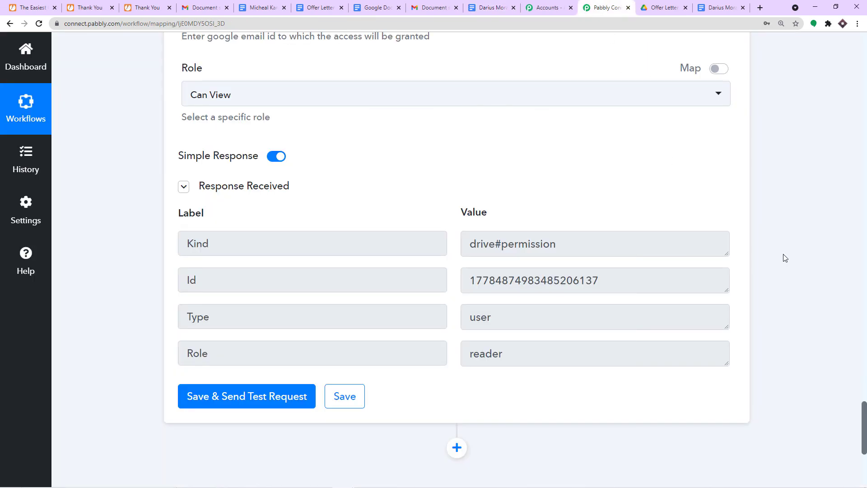
- Collapse the Share a File, Google Docs, Date/Time Formatter and JotForm trigger steps
scroll(785, 257, up, 12)
click(456, 245)
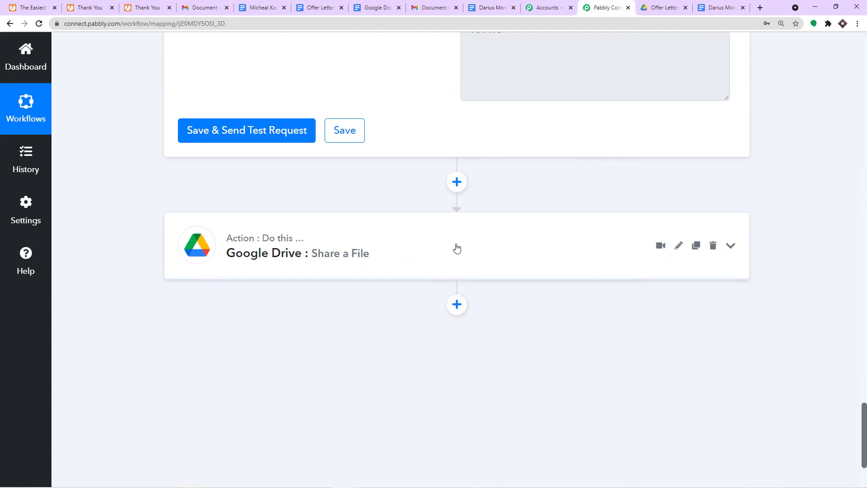
scroll(457, 245, up, 15)
scroll(456, 247, up, 8)
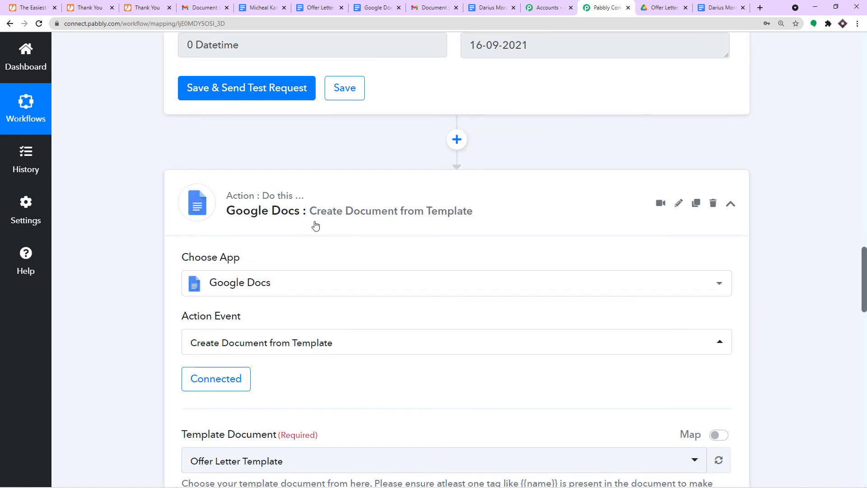
click(314, 224)
scroll(456, 234, up, 10)
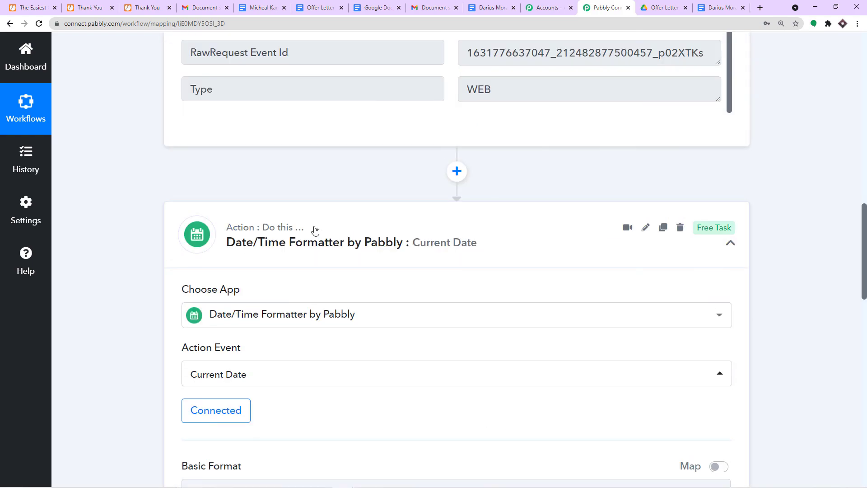
click(441, 242)
scroll(442, 246, up, 5)
scroll(442, 246, up, 10)
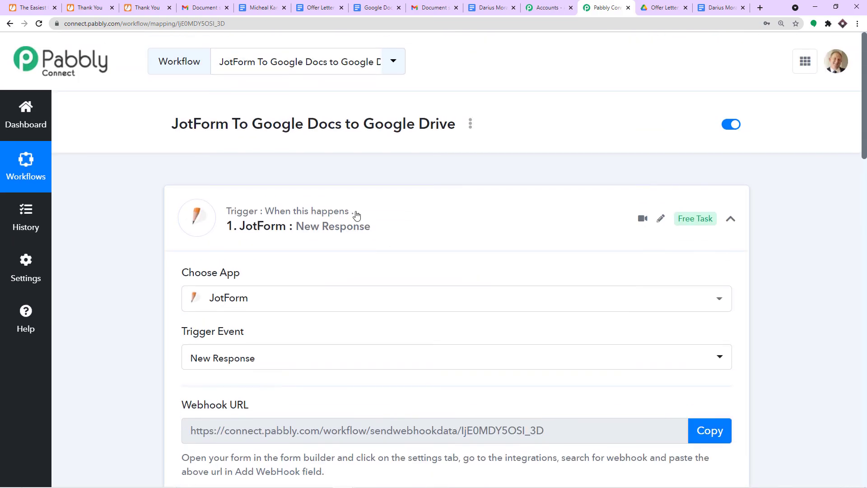
click(326, 209)
- Scroll through the collapsed four-step workflow overview
scroll(357, 199, down, 3)
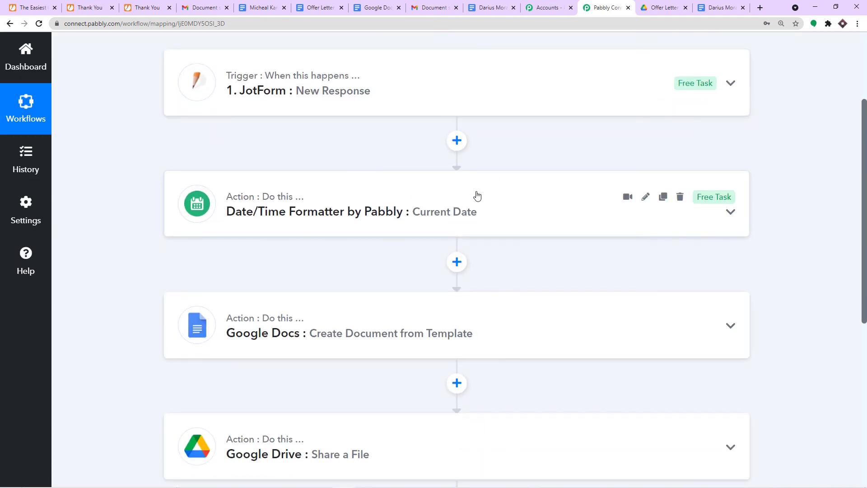
mouse_move(676, 85)
scroll(505, 218, down, 2)
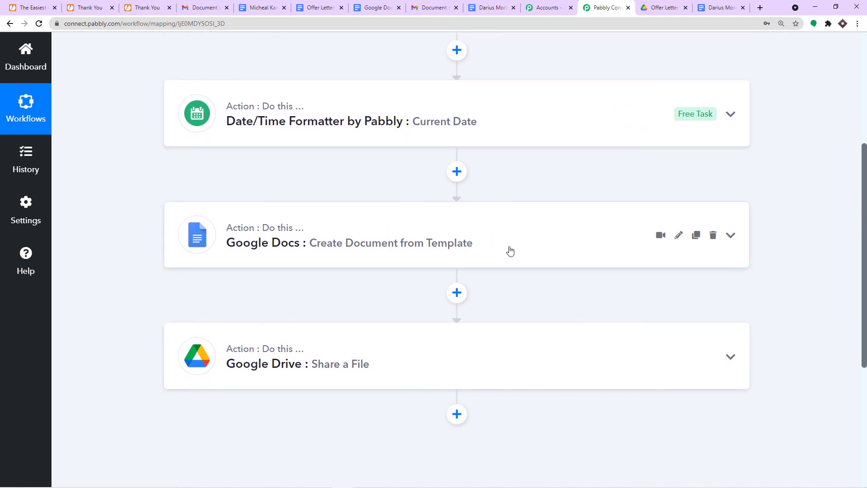
scroll(508, 250, down, 2)
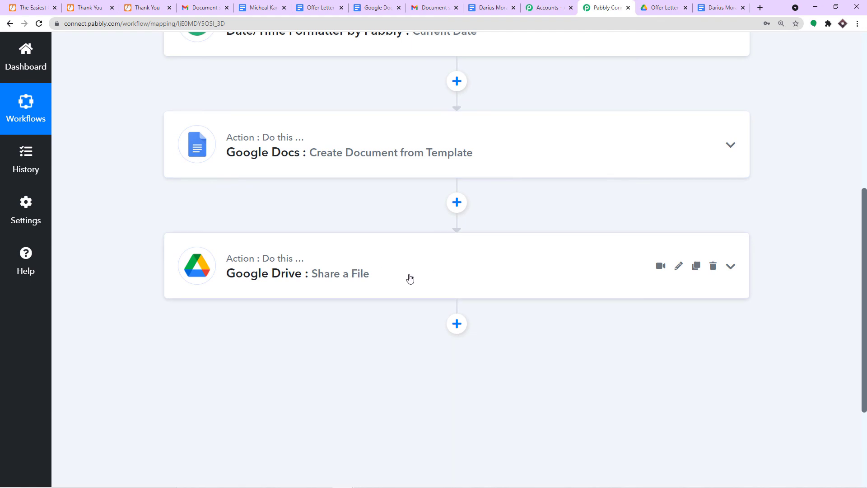
scroll(410, 278, up, 5)
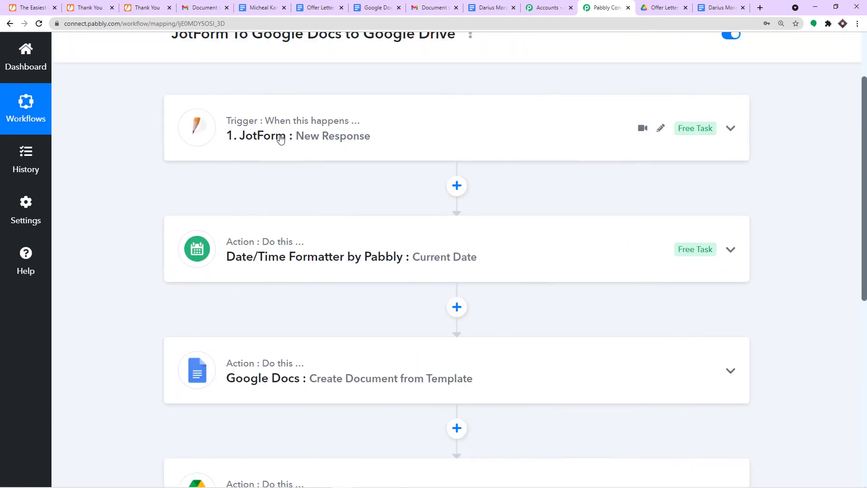
scroll(301, 150, down, 8)
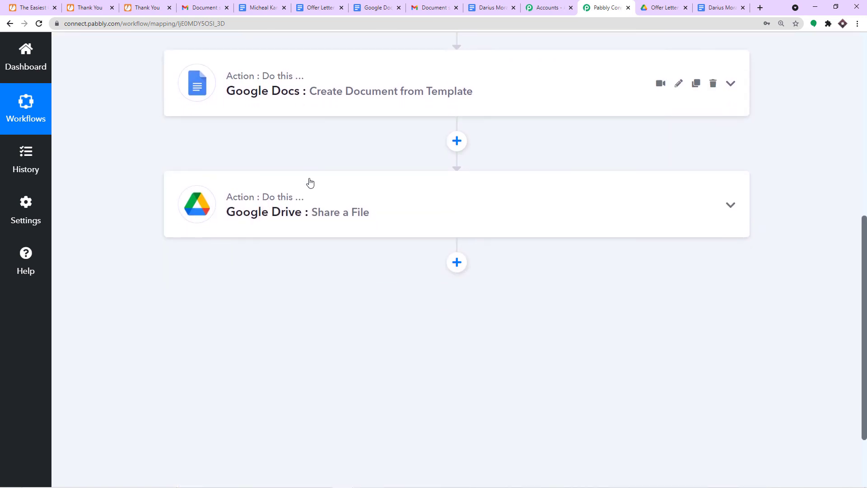